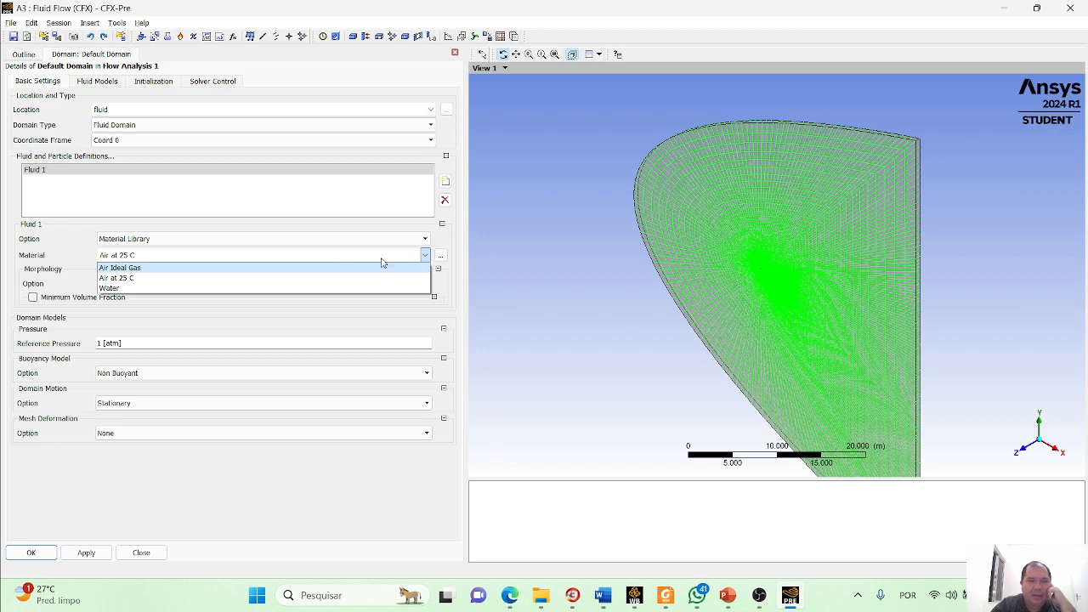
Set the default domain's material to Air Ideal Gas and its reference pressure to 73048 Pa
{"action": "left_click", "coordinate": [132, 270]}
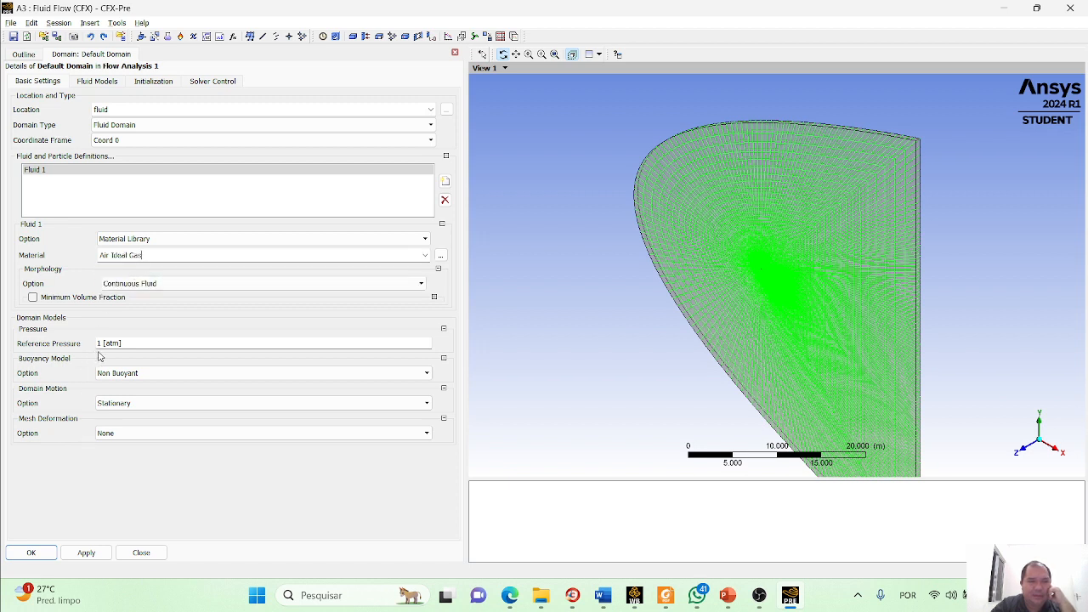
{"action": "left_click", "coordinate": [430, 348]}
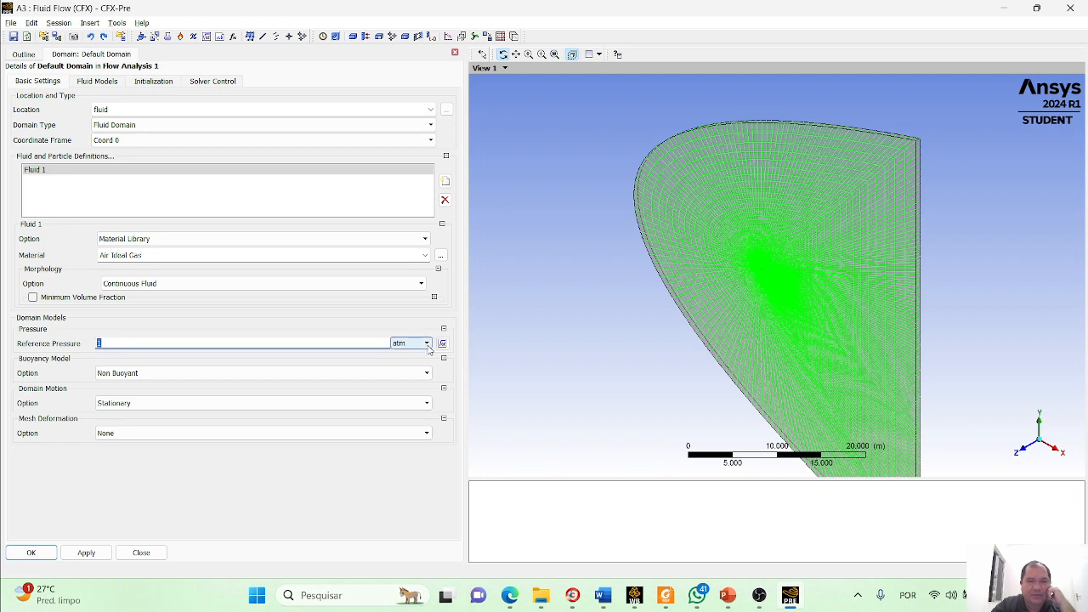
{"action": "left_click", "coordinate": [426, 343]}
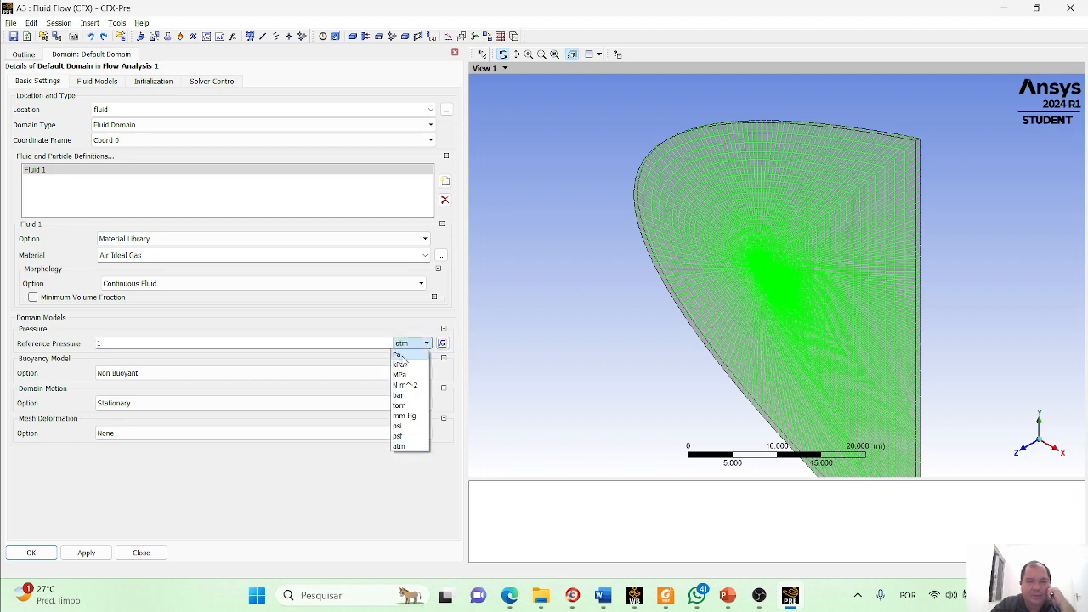
{"action": "left_click", "coordinate": [399, 354]}
{"action": "key", "text": "alt+Tab"}
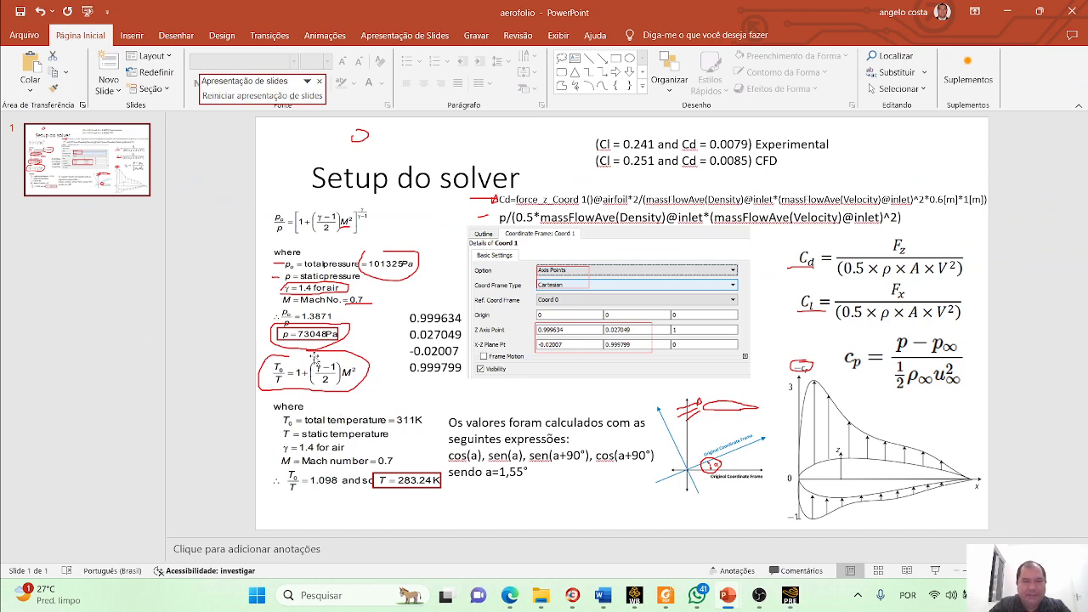
{"action": "key", "text": "alt+Tab"}
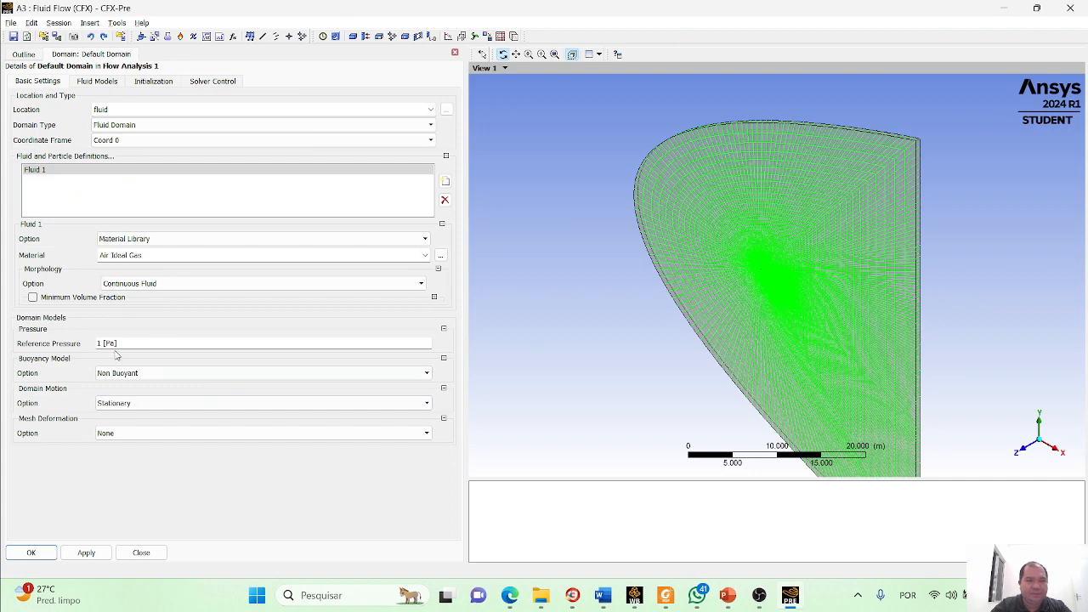
{"action": "left_click", "coordinate": [107, 345]}
{"action": "type", "text": "7"}
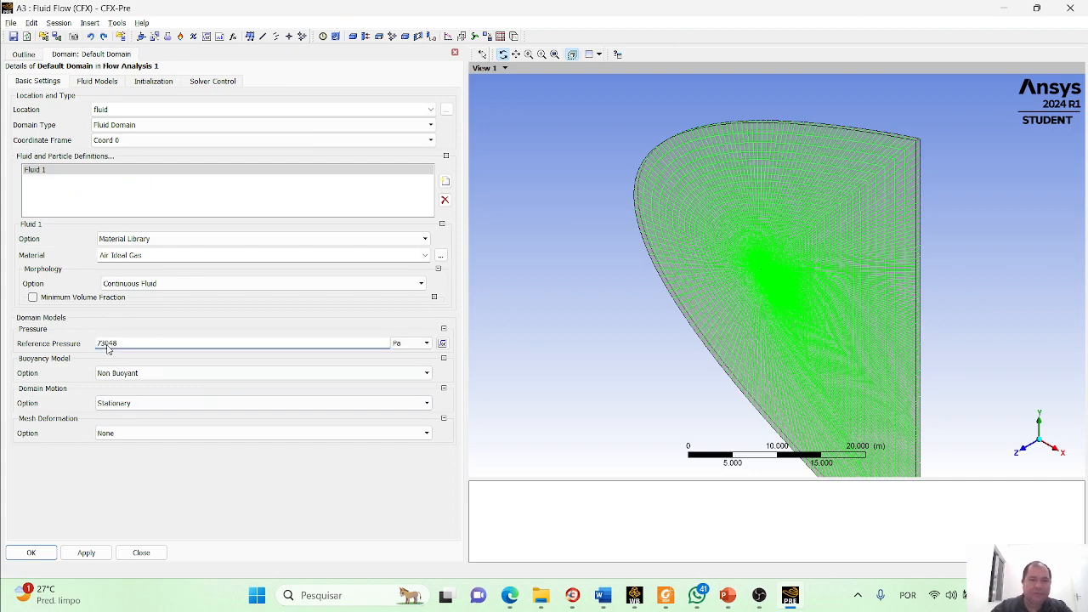
{"action": "type", "text": "3048"}
{"action": "key", "text": "Return"}
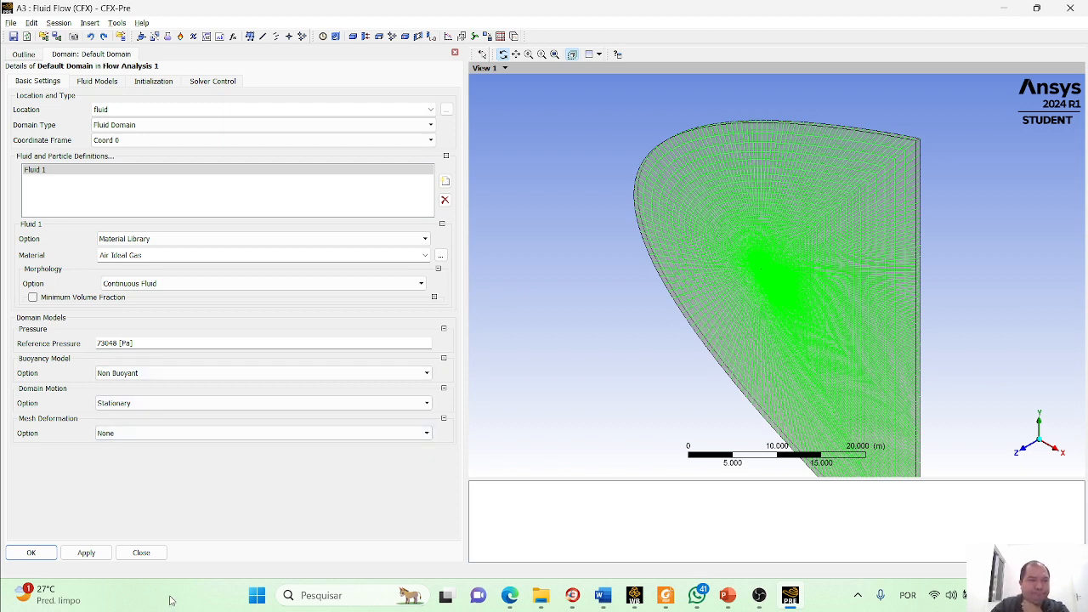
Set the domain's heat transfer option to Total Energy and accept the domain settings
{"action": "left_click", "coordinate": [97, 81]}
{"action": "left_click", "coordinate": [126, 111]}
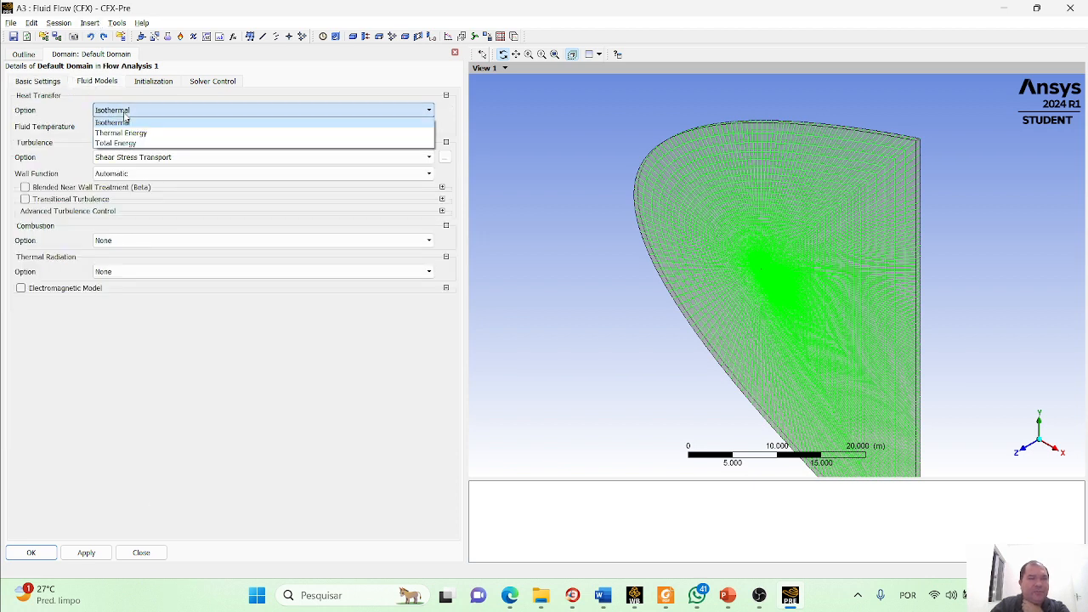
{"action": "left_click", "coordinate": [119, 144]}
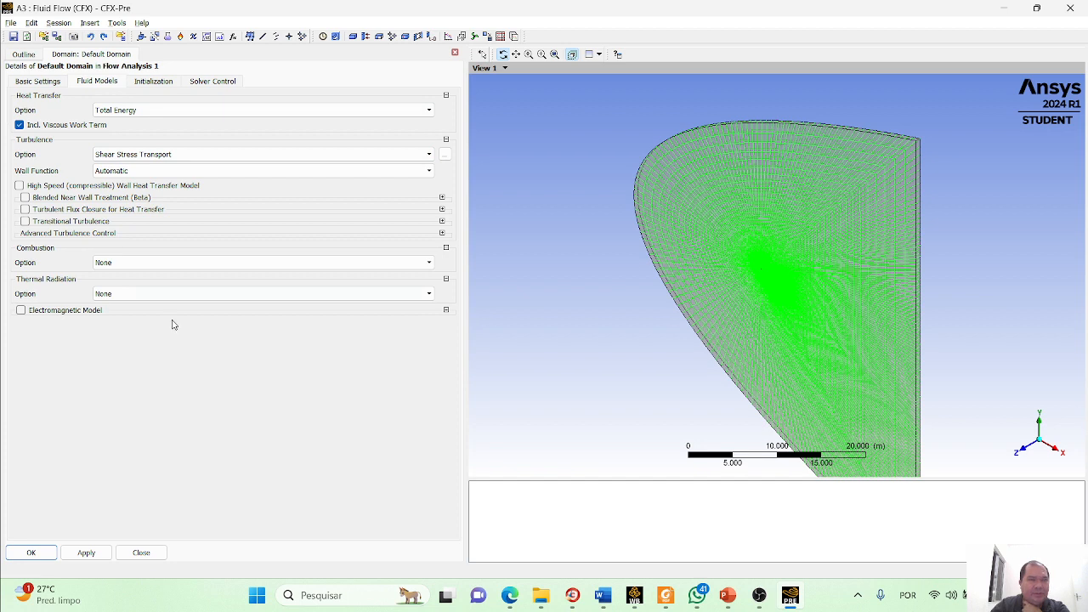
{"action": "left_click", "coordinate": [31, 552]}
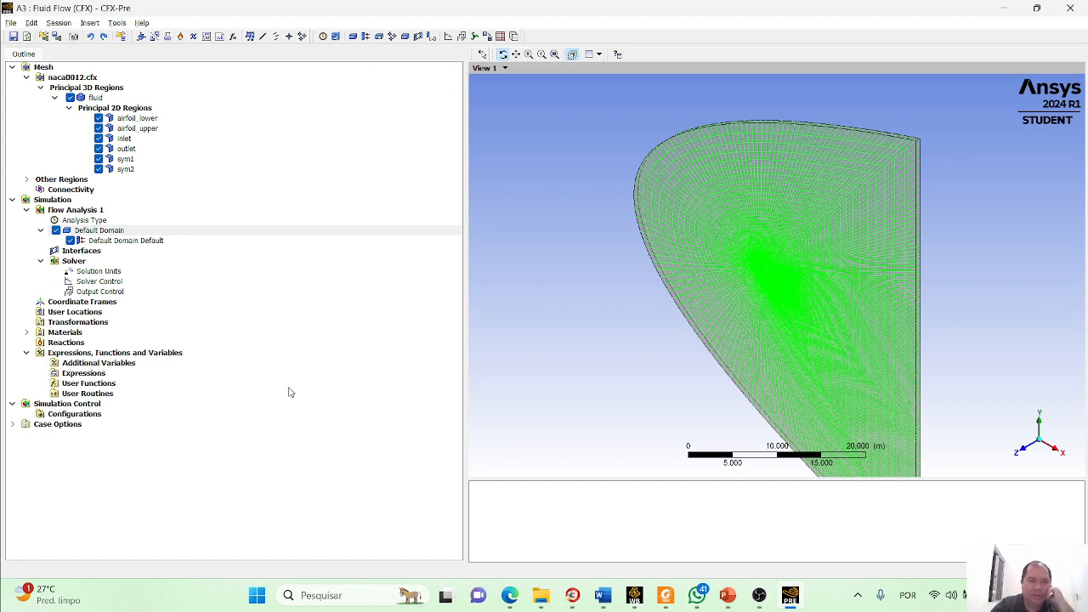
Insert a coordinate frame named Coord 1 and define it with the Axis Points option
{"action": "left_click", "coordinate": [85, 302]}
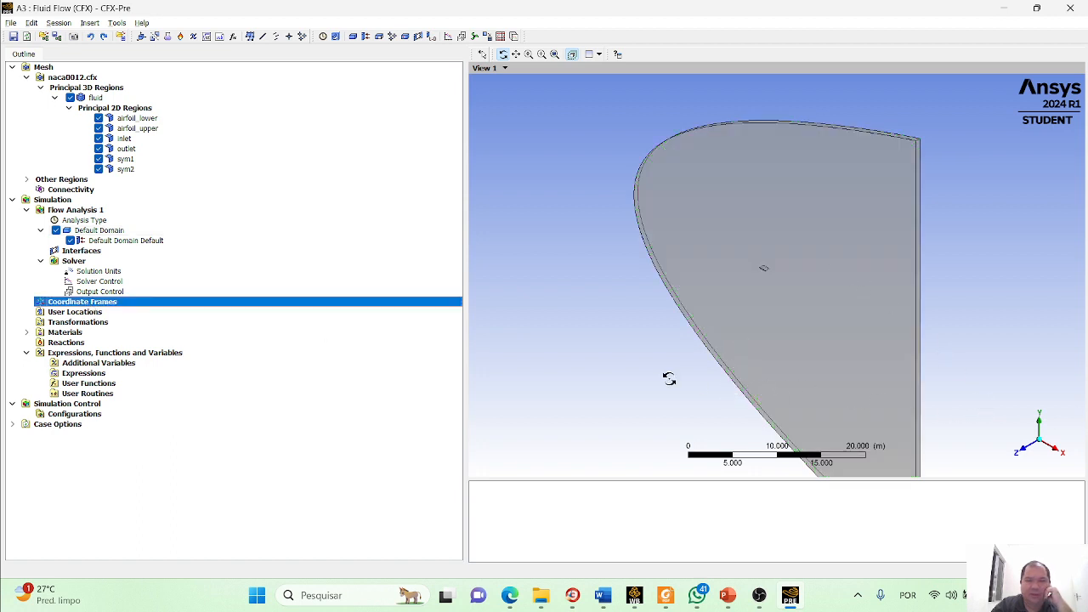
{"action": "right_click", "coordinate": [63, 308]}
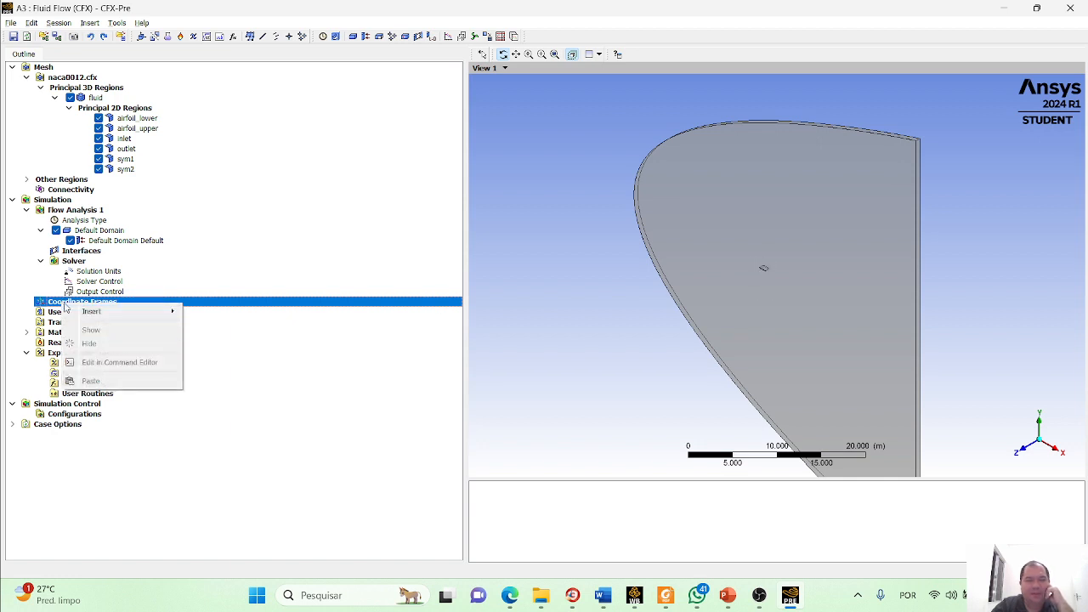
{"action": "mouse_move", "coordinate": [102, 311]}
{"action": "left_click", "coordinate": [218, 314]}
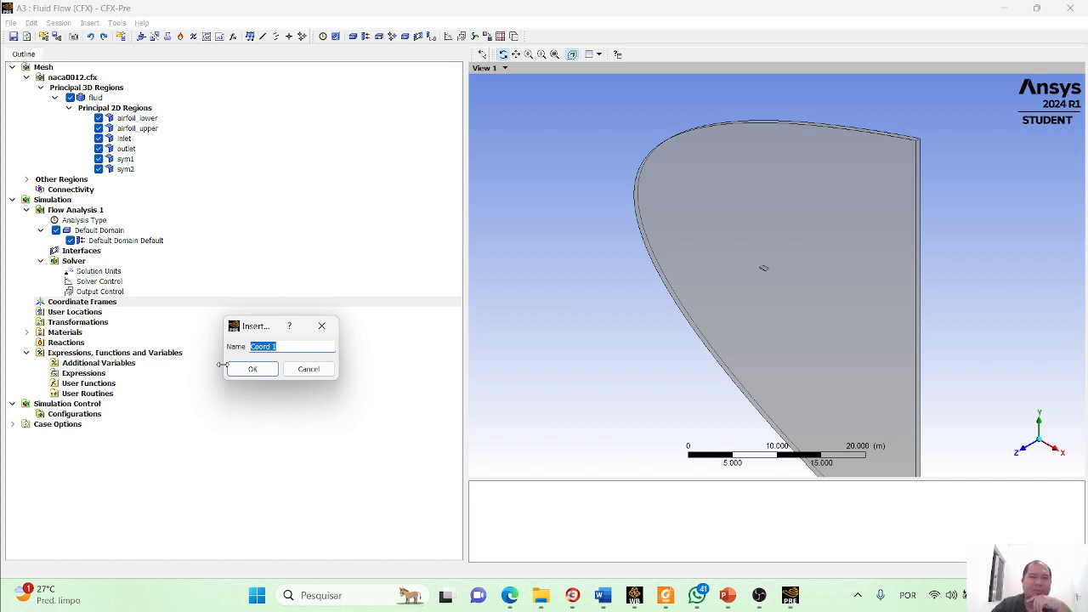
{"action": "left_click", "coordinate": [255, 371]}
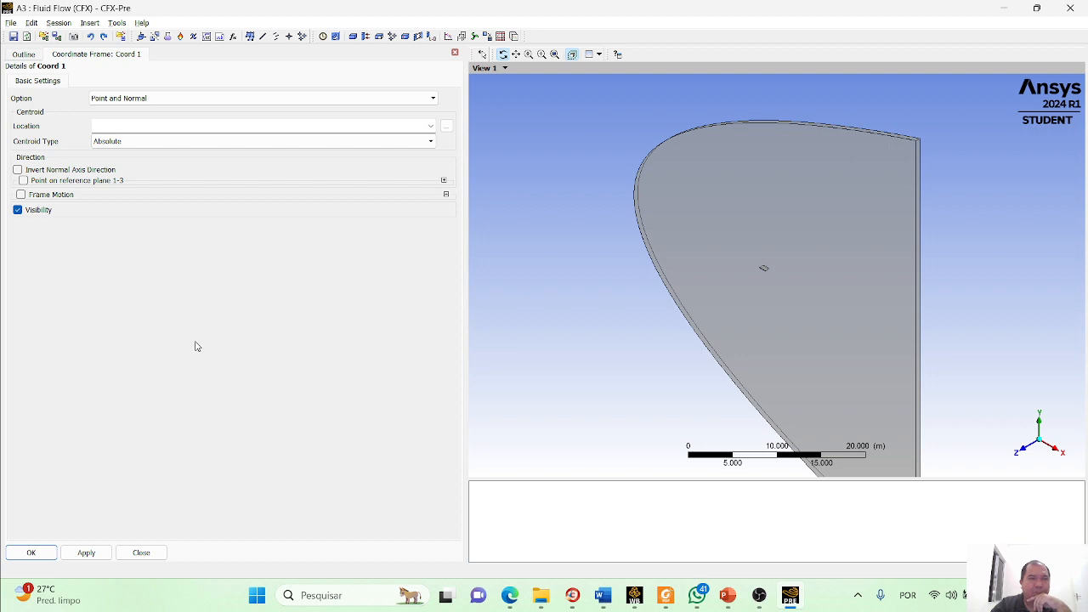
{"action": "left_click", "coordinate": [182, 102]}
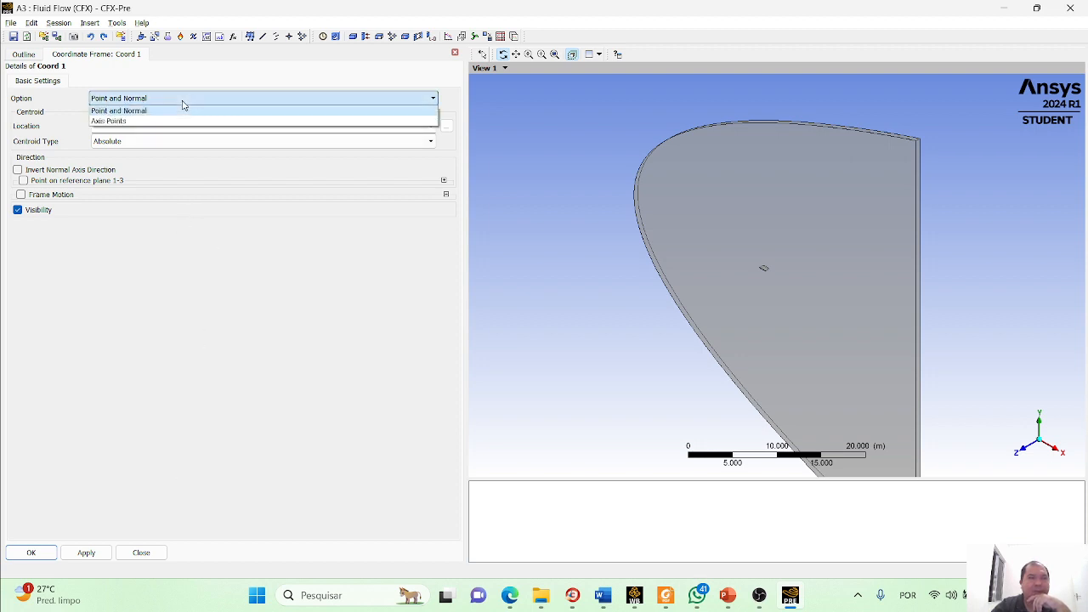
{"action": "left_click", "coordinate": [131, 121]}
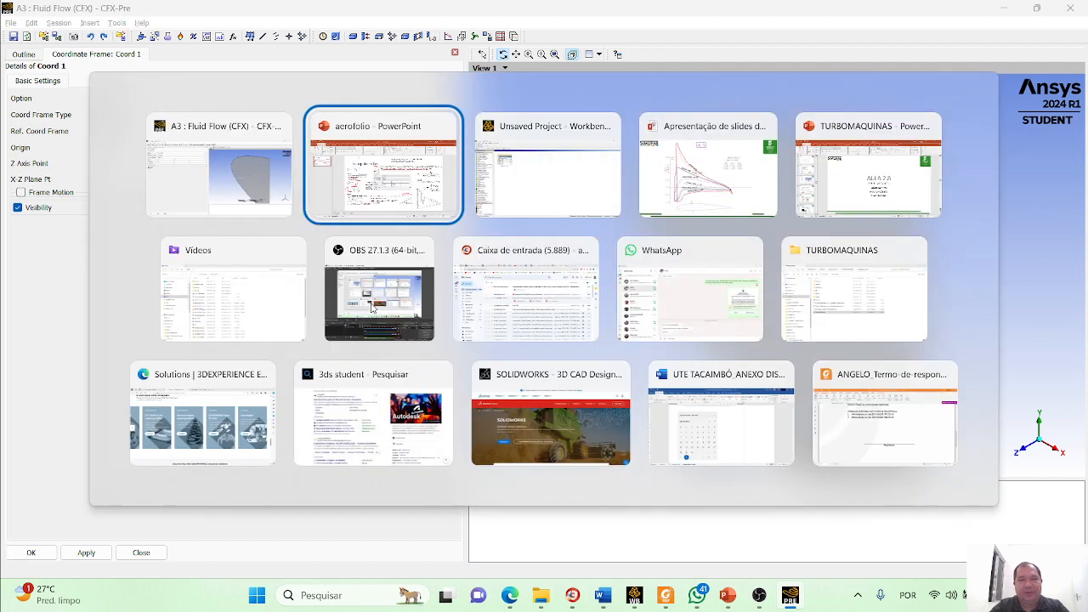
Copy 0.999634 from the PowerPoint solver setup slide into the first coordinate of Coord 1's Z axis point in CFX-Pre
{"action": "key", "text": "alt+Tab"}
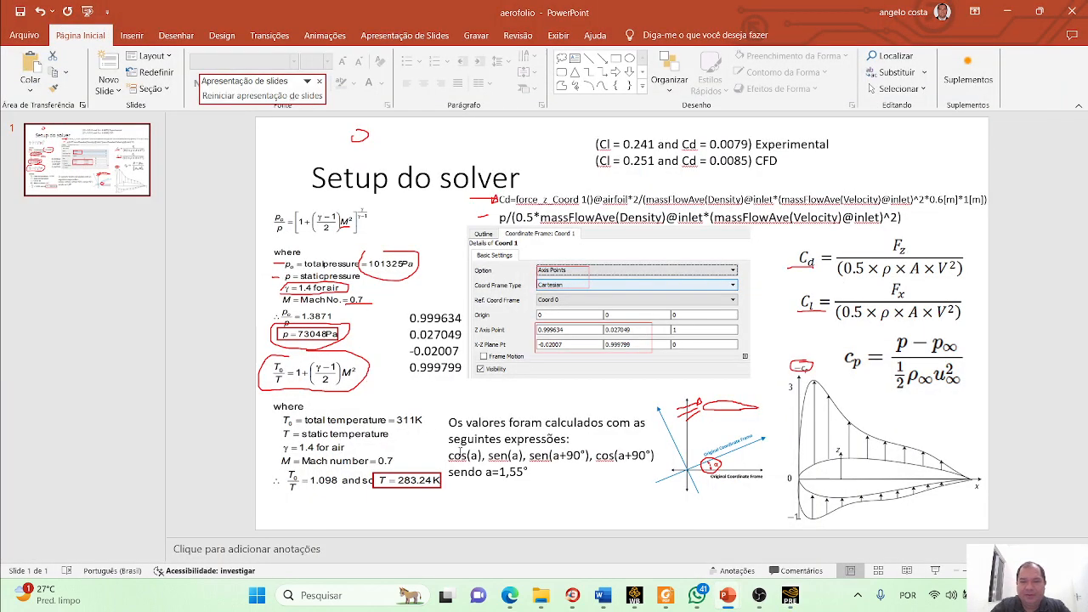
{"action": "left_click_drag", "start_coordinate": [451, 456], "coordinate": [471, 456]}
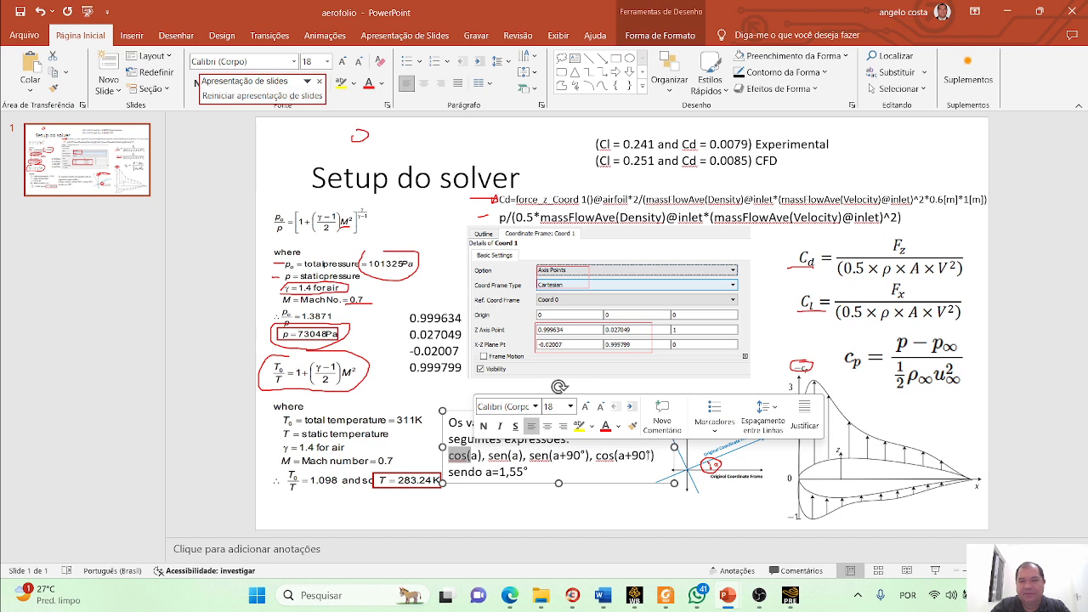
{"action": "left_click", "coordinate": [536, 523]}
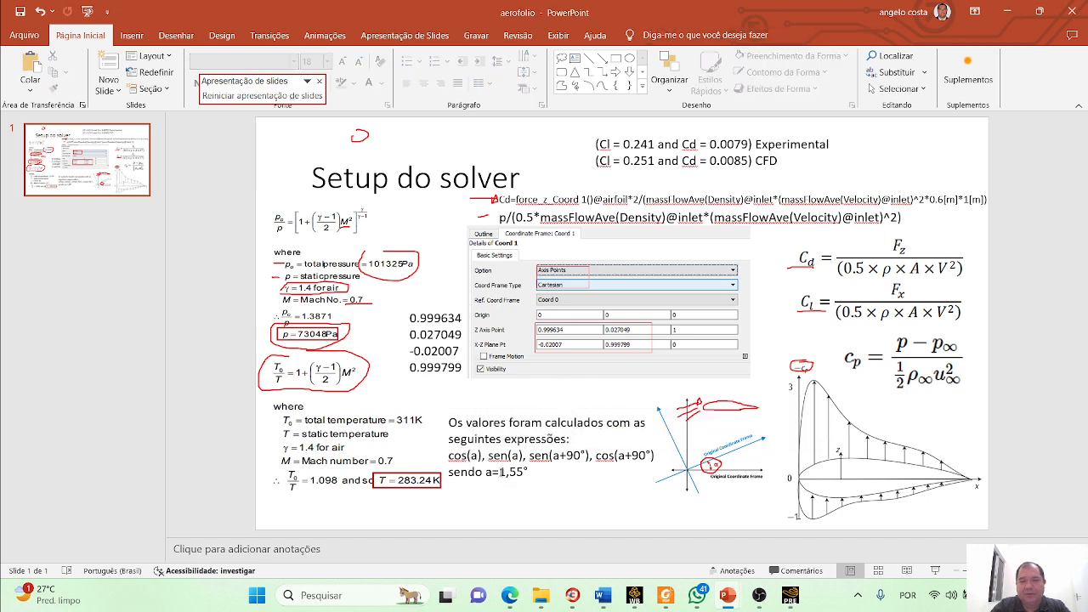
{"action": "left_click_drag", "start_coordinate": [500, 472], "coordinate": [524, 471]}
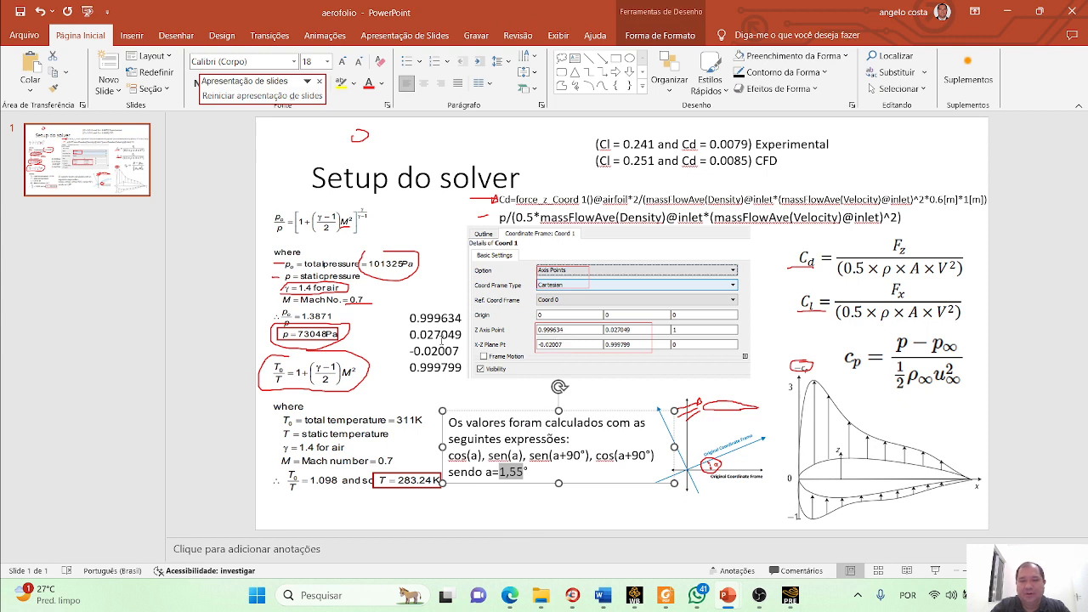
{"action": "left_click_drag", "start_coordinate": [410, 317], "coordinate": [462, 317]}
{"action": "key", "text": "ctrl+c"}
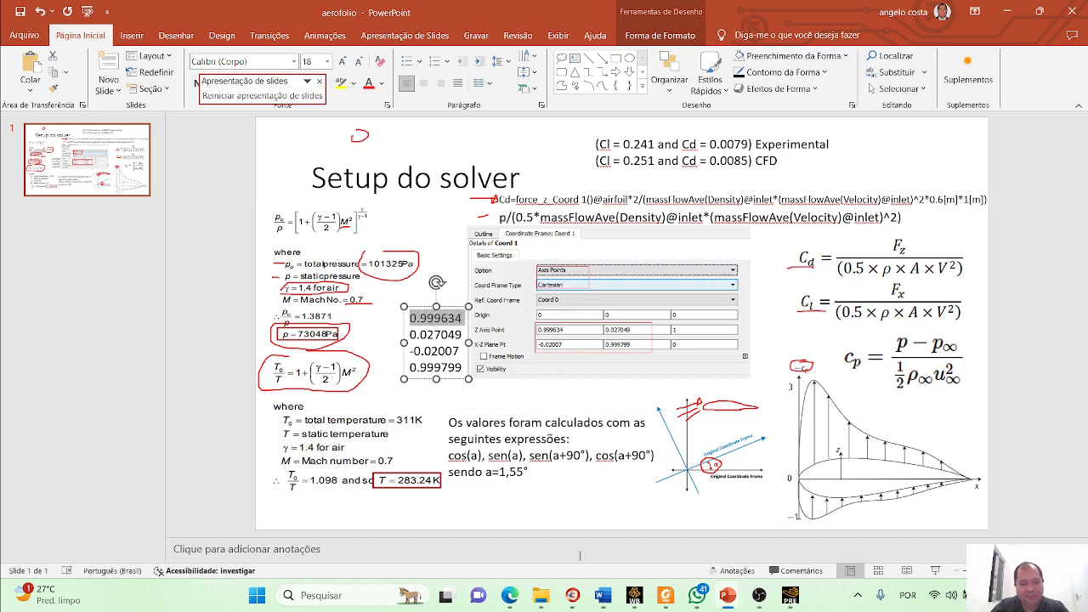
{"action": "key", "text": "alt+Tab"}
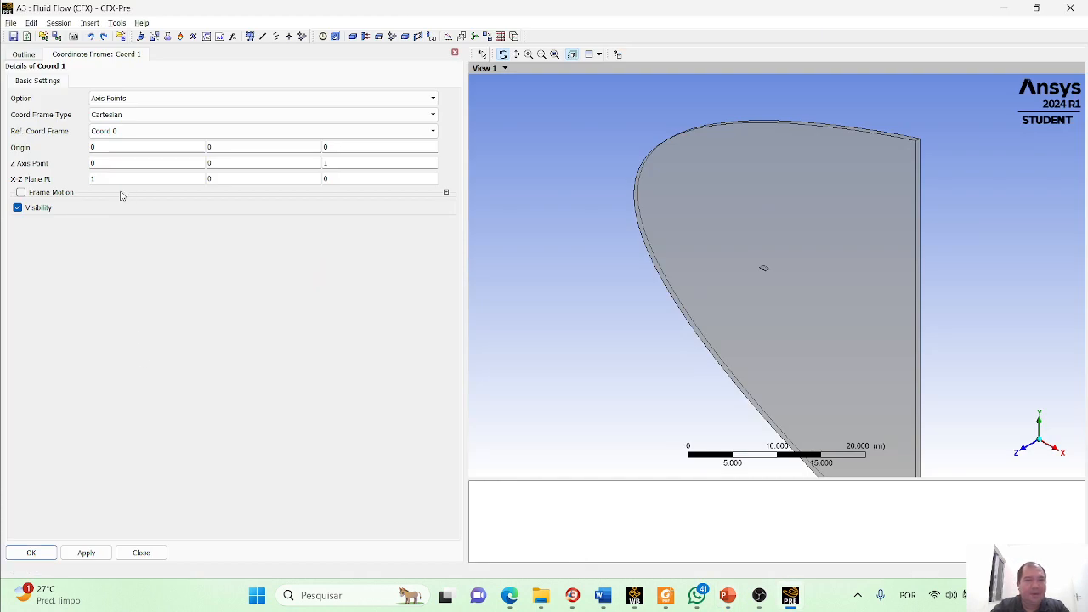
{"action": "left_click", "coordinate": [102, 162]}
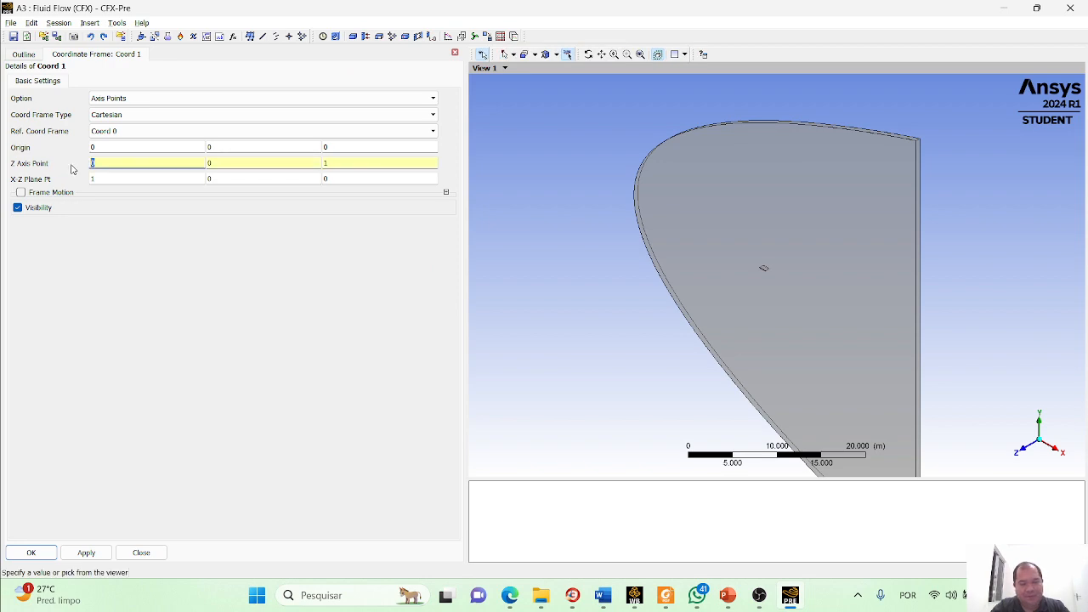
{"action": "key", "text": "ctrl+v"}
Copy 0.027049 from the PowerPoint slide into the second coordinate of the Z axis point in CFX-Pre
{"action": "key", "text": "alt+Tab"}
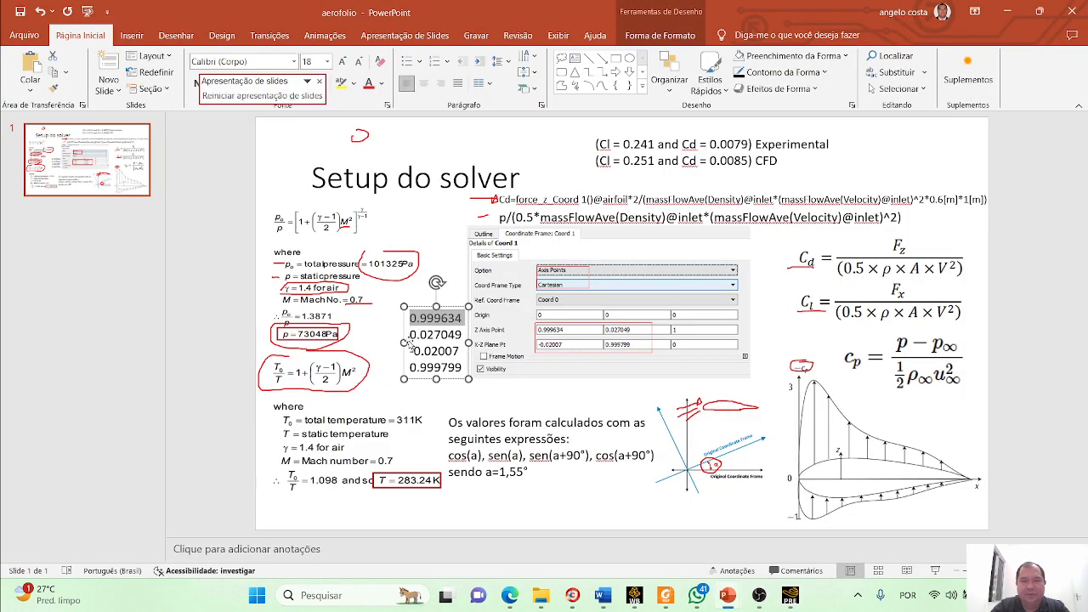
{"action": "left_click_drag", "start_coordinate": [411, 335], "coordinate": [460, 334]}
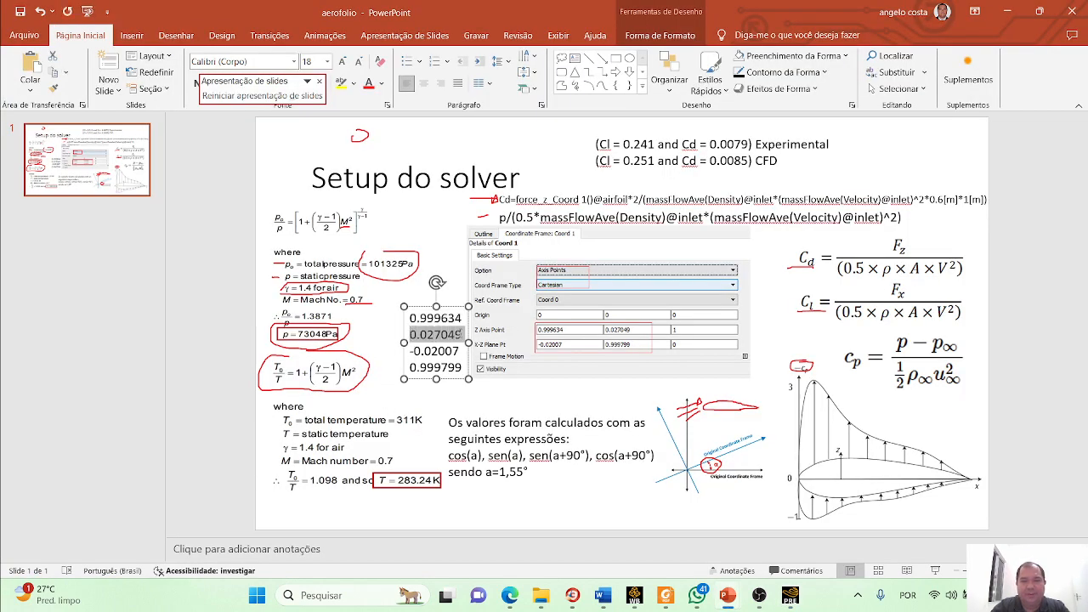
{"action": "key", "text": "ctrl+c"}
{"action": "key", "text": "alt+Tab"}
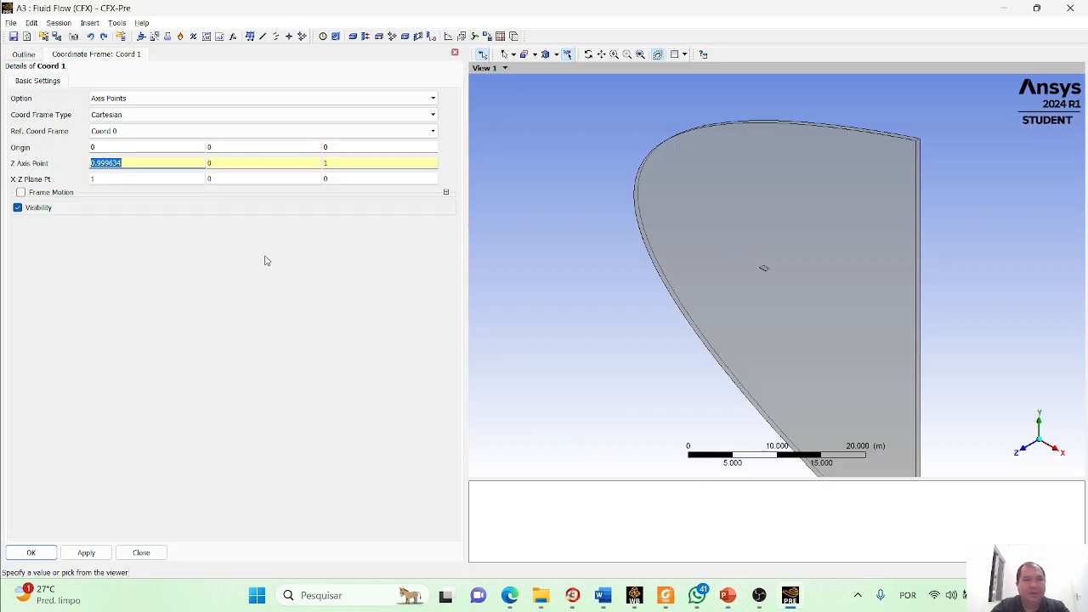
{"action": "double_click", "coordinate": [212, 162]}
{"action": "key", "text": "ctrl+v"}
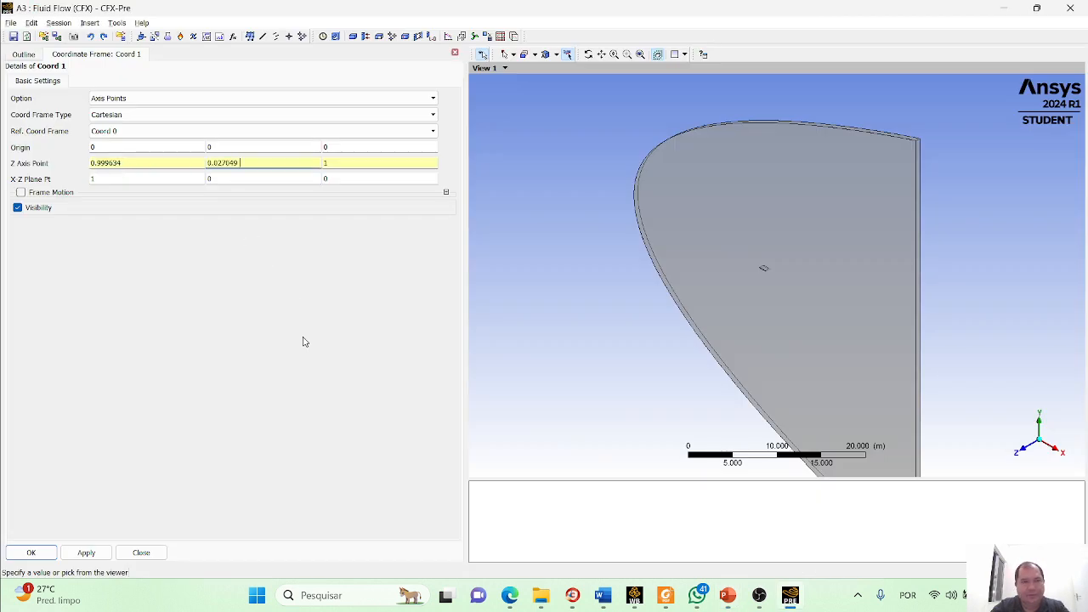
Copy -0.02007 from the PowerPoint slide into the first coordinate of the X-Z plane point in CFX-Pre
{"action": "key", "text": "alt+Tab"}
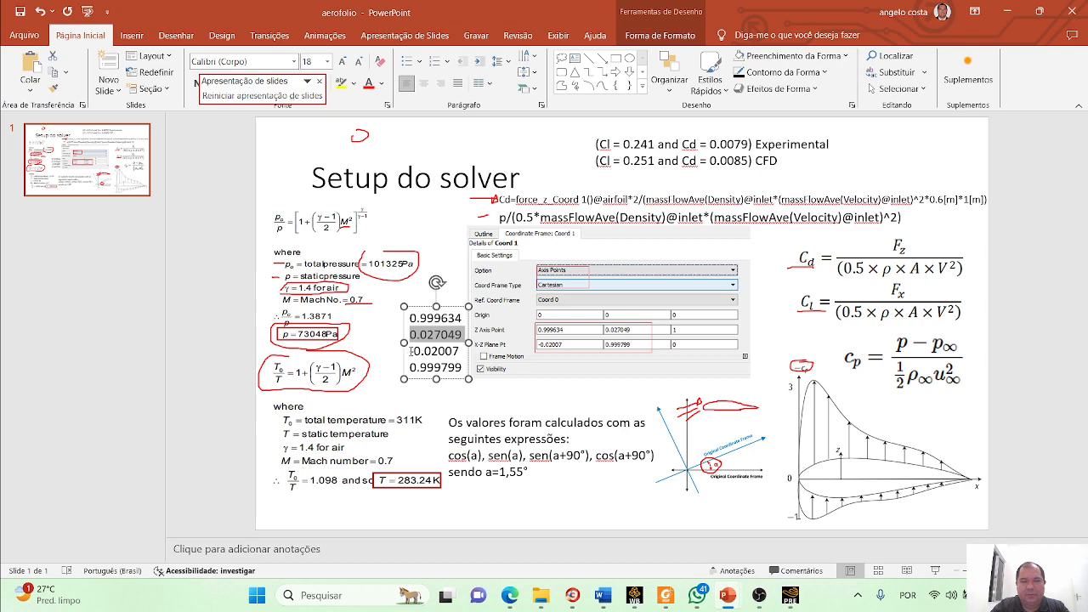
{"action": "left_click", "coordinate": [410, 351]}
{"action": "left_click_drag", "start_coordinate": [411, 351], "coordinate": [447, 350]}
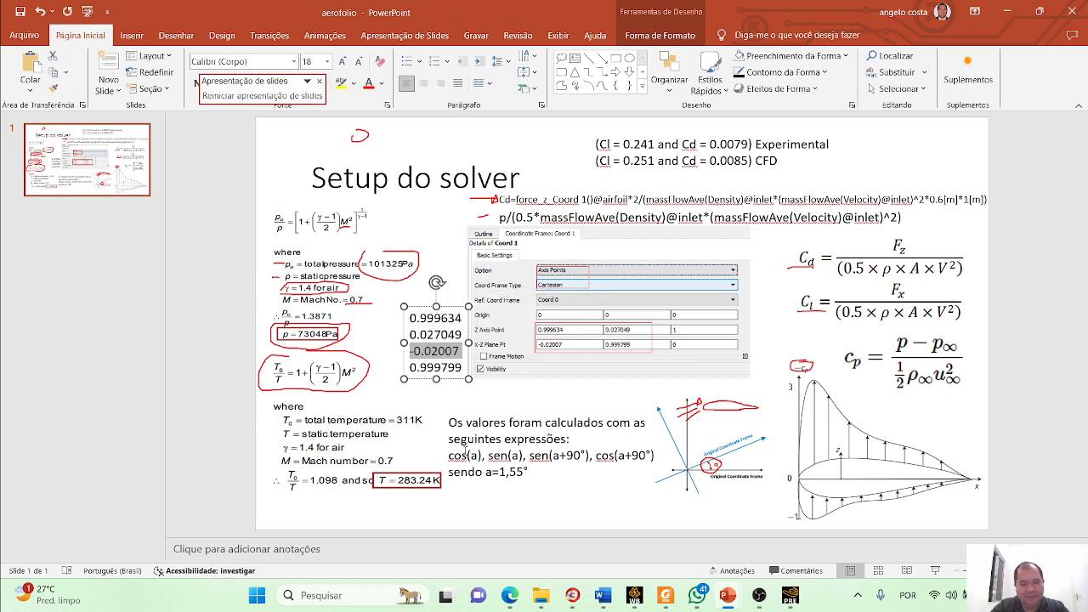
{"action": "key", "text": "ctrl+c"}
{"action": "key", "text": "alt+Tab"}
{"action": "double_click", "coordinate": [109, 178]}
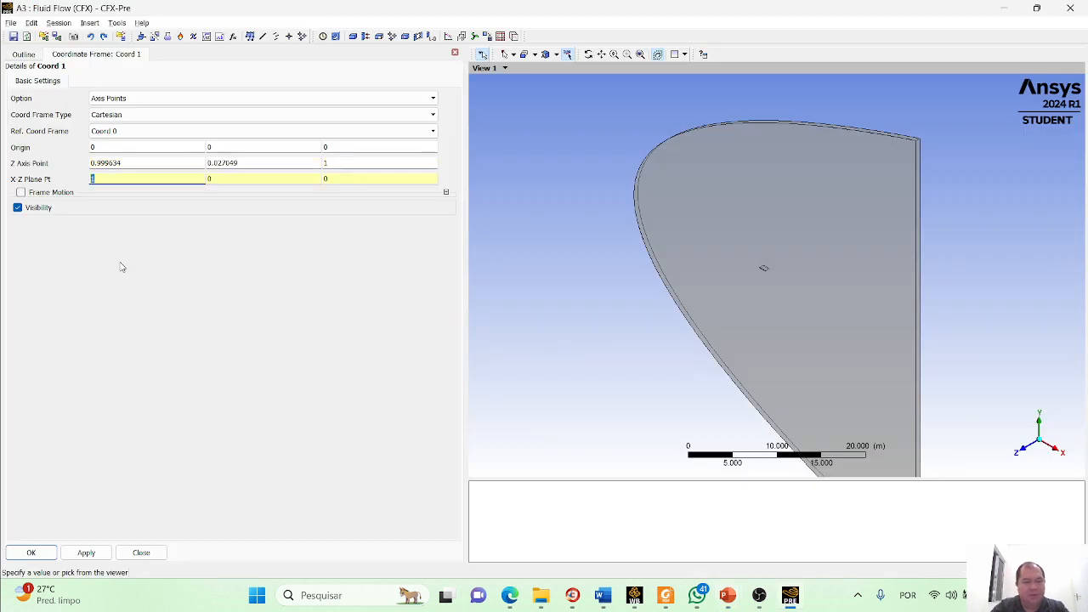
{"action": "key", "text": "ctrl+v"}
Copy 0.999799 from the PowerPoint slide into the second coordinate of Coord 1's X-Z plane point in CFX-Pre
{"action": "key", "text": "alt+Tab"}
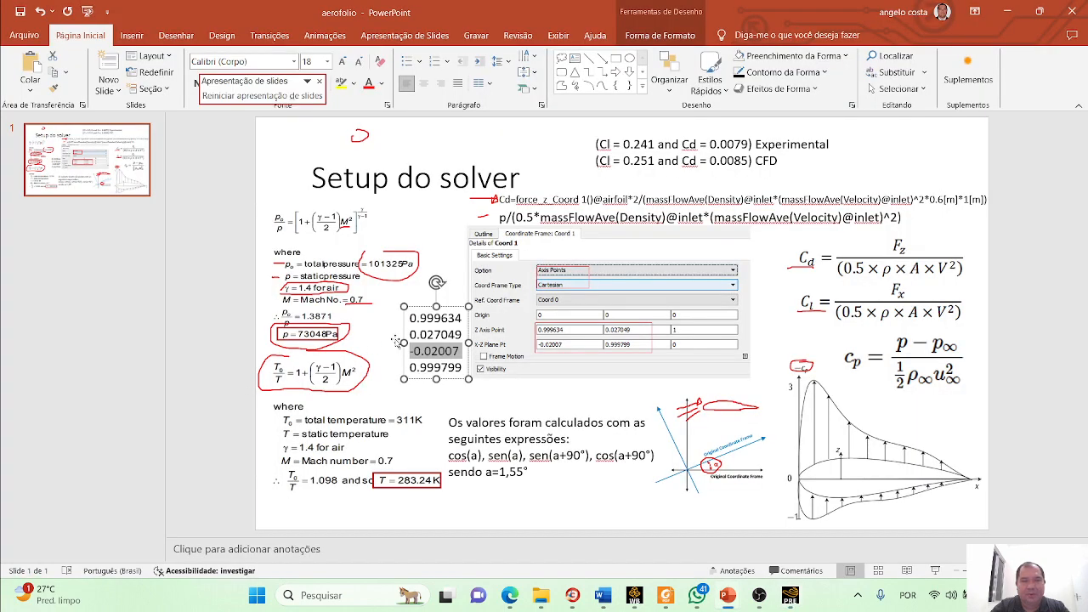
{"action": "left_click", "coordinate": [409, 367]}
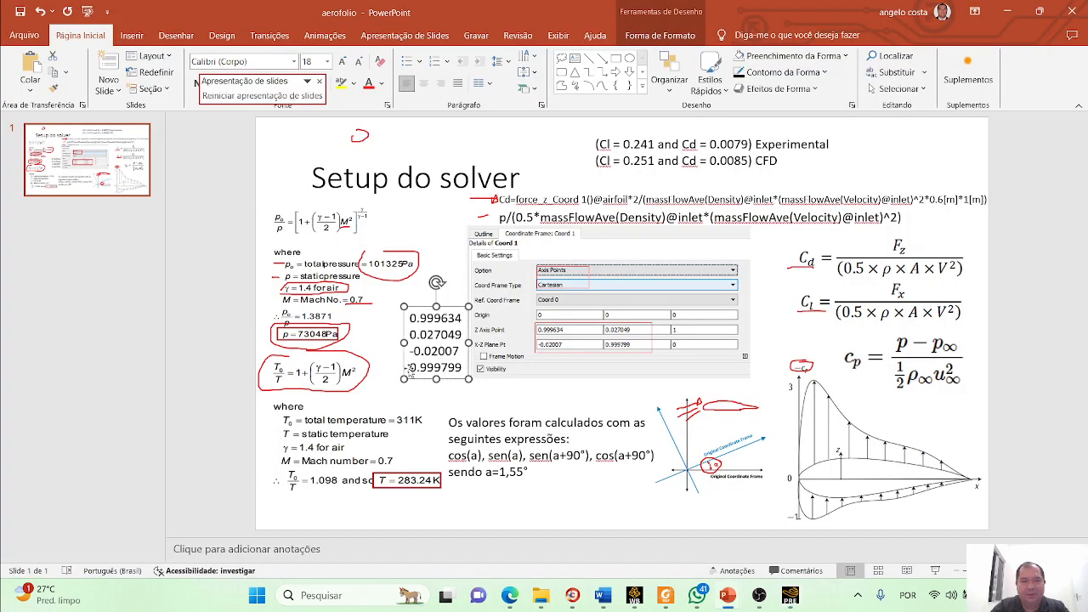
{"action": "left_click_drag", "start_coordinate": [409, 367], "coordinate": [465, 367]}
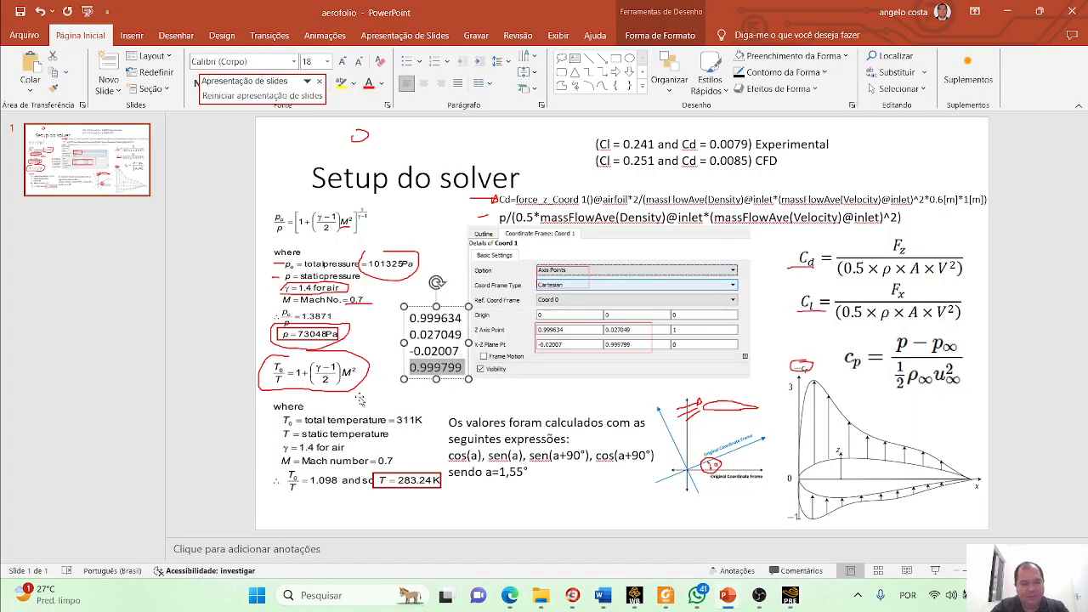
{"action": "key", "text": "alt+Tab"}
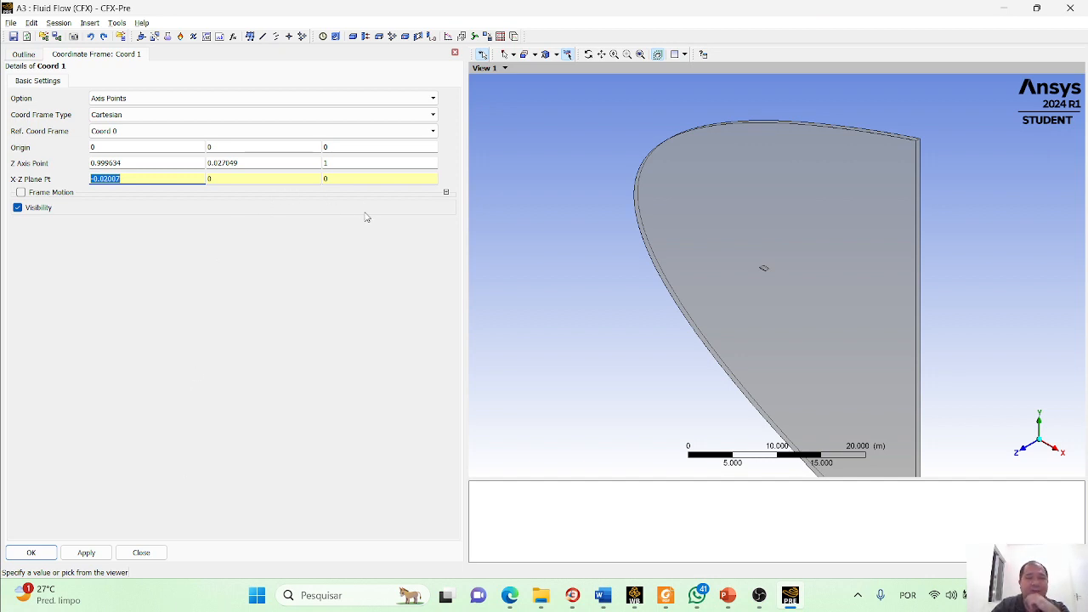
{"action": "left_click", "coordinate": [226, 178]}
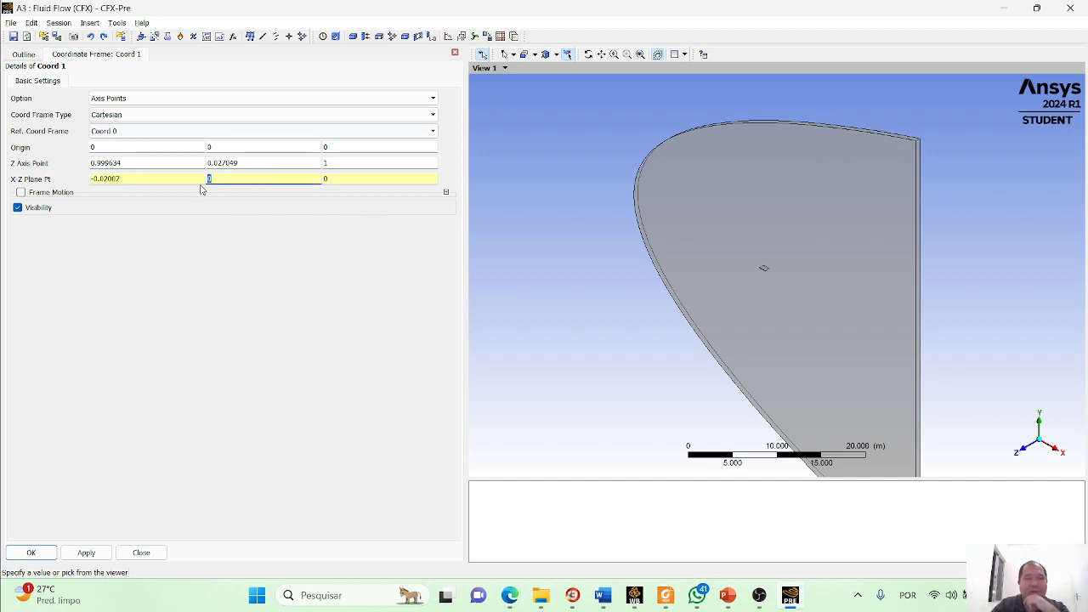
{"action": "key", "text": "alt+Tab"}
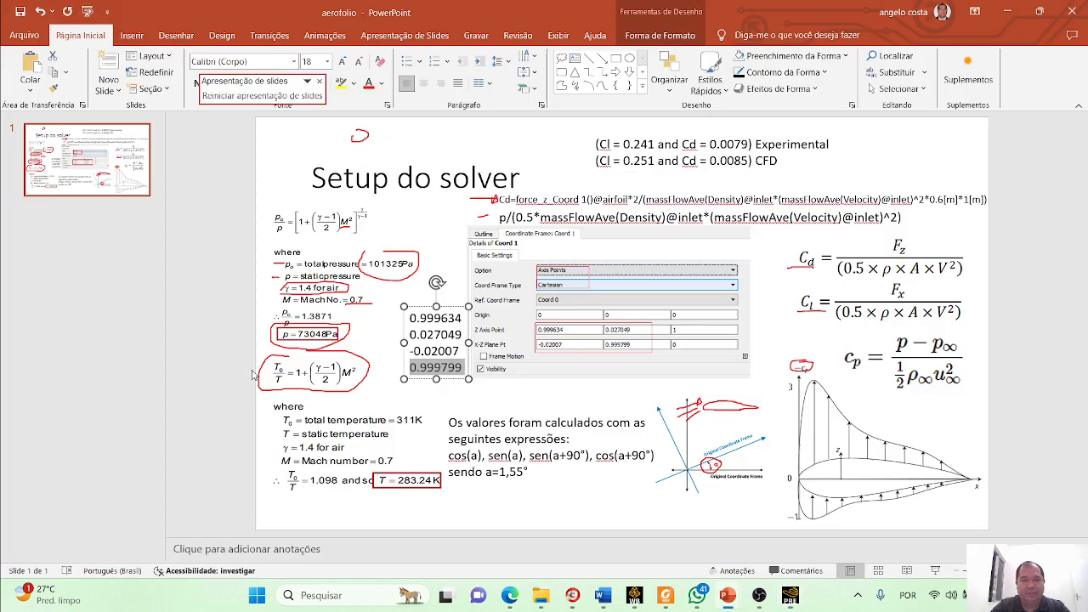
{"action": "key", "text": "alt+Tab"}
{"action": "key", "text": "alt+Tab"}
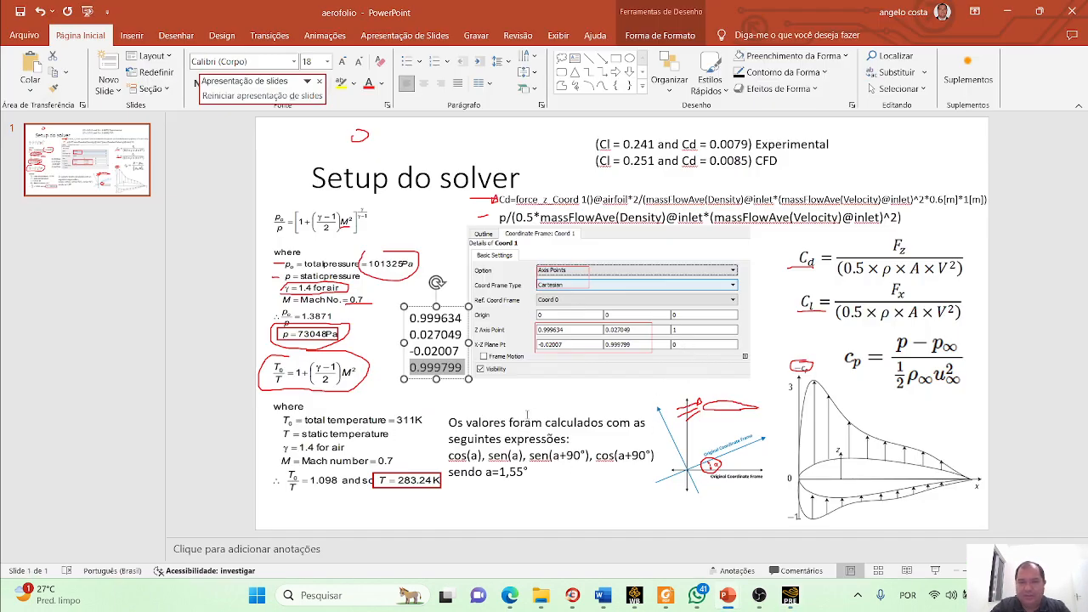
{"action": "key", "text": "alt+Tab"}
{"action": "key", "text": "ctrl+v"}
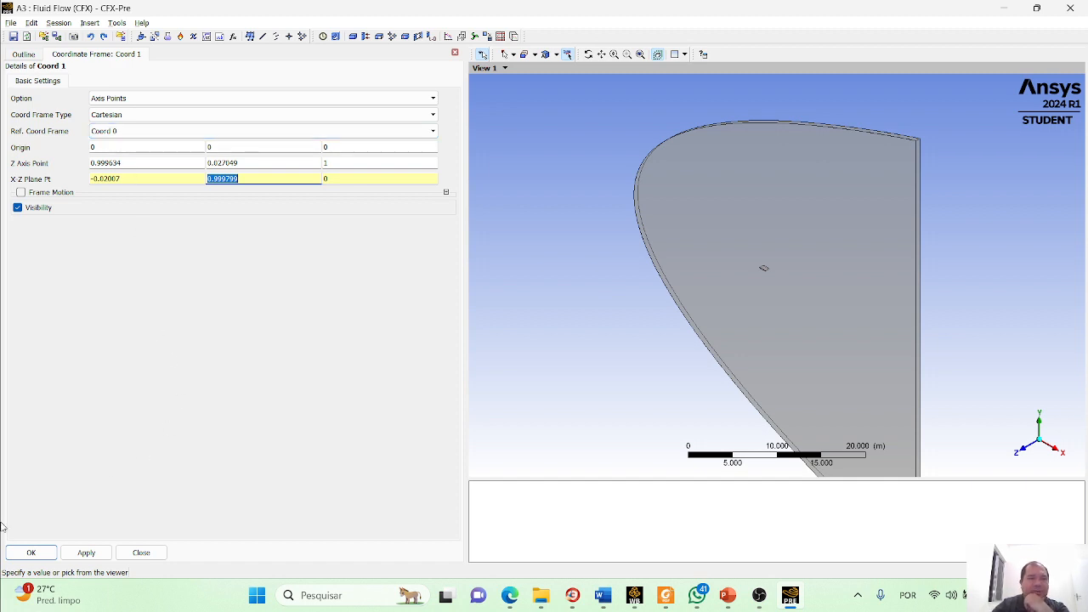
Apply the Coord 1 axis point definition and finish editing the coordinate frame
{"action": "left_click", "coordinate": [85, 552]}
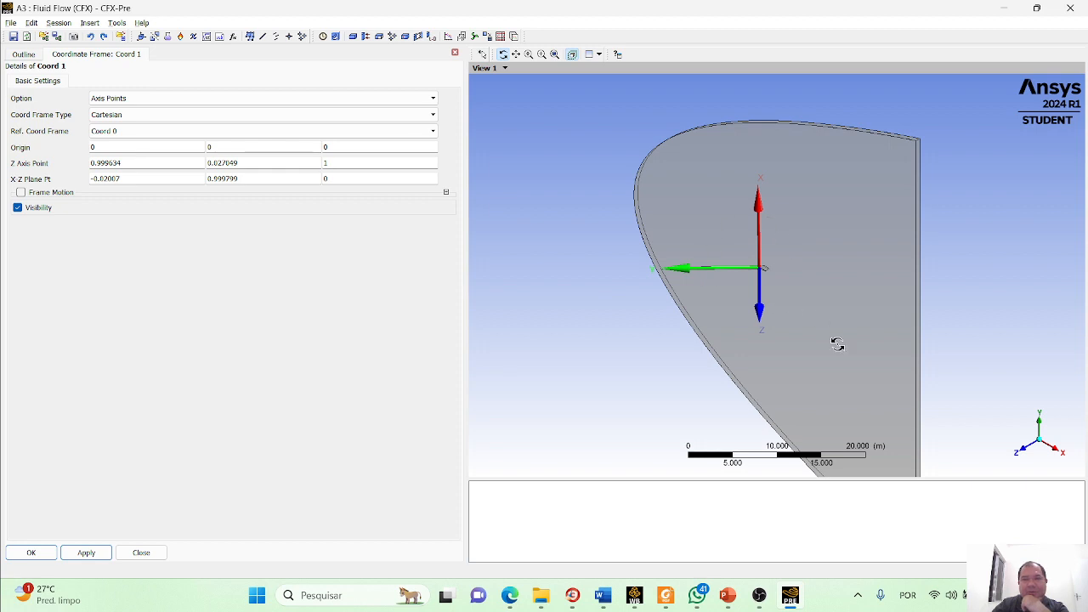
{"action": "left_click_drag", "start_coordinate": [938, 352], "coordinate": [995, 349]}
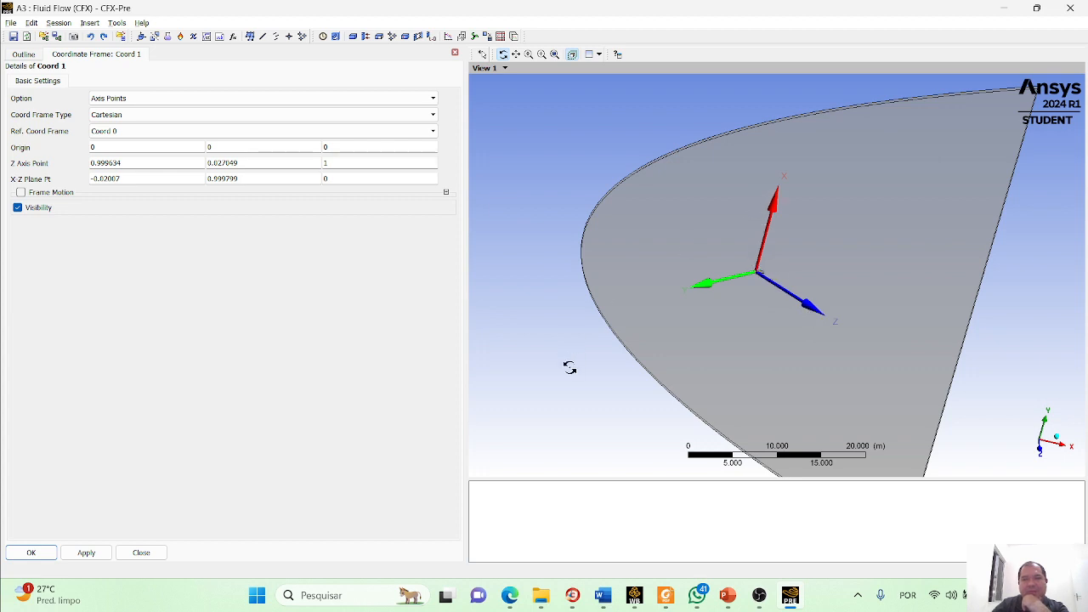
{"action": "left_click", "coordinate": [30, 552]}
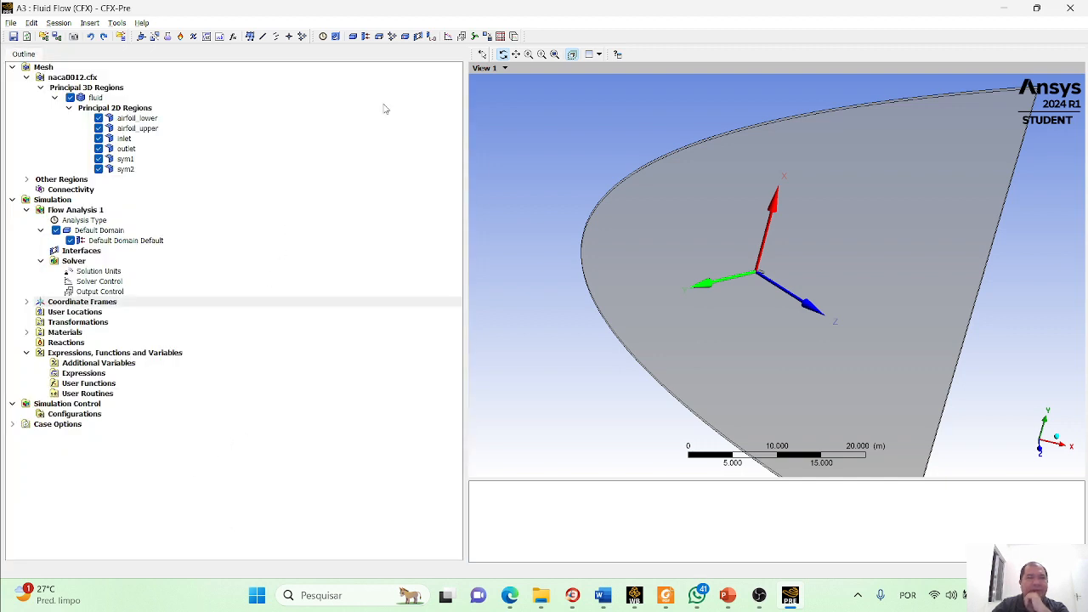
Insert a boundary condition named inlet and assign Coord 1 as its coordinate frame
{"action": "left_click", "coordinate": [367, 37]}
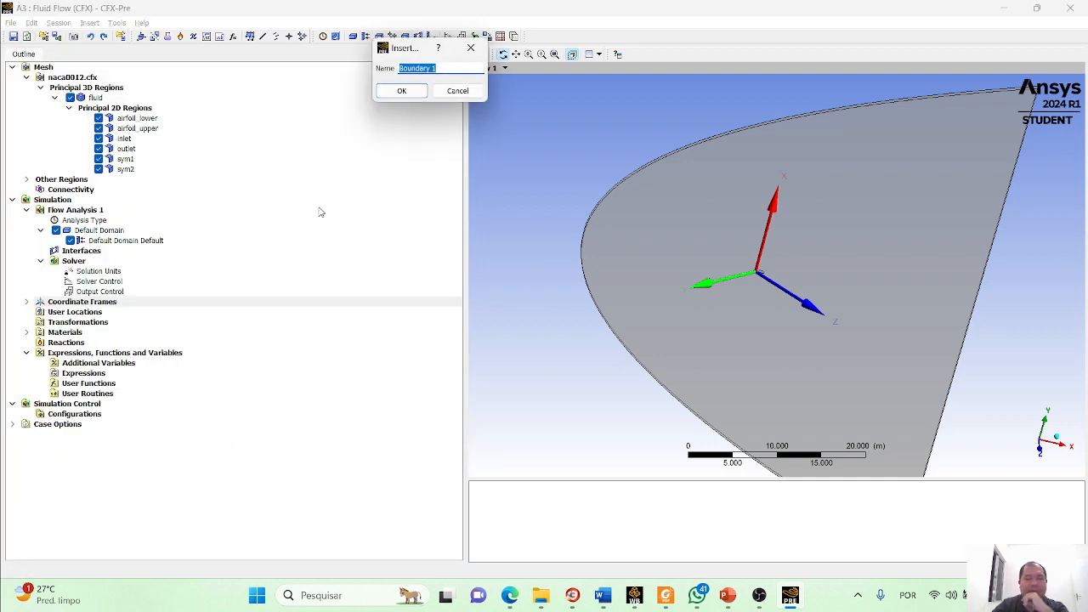
{"action": "type", "text": "in"}
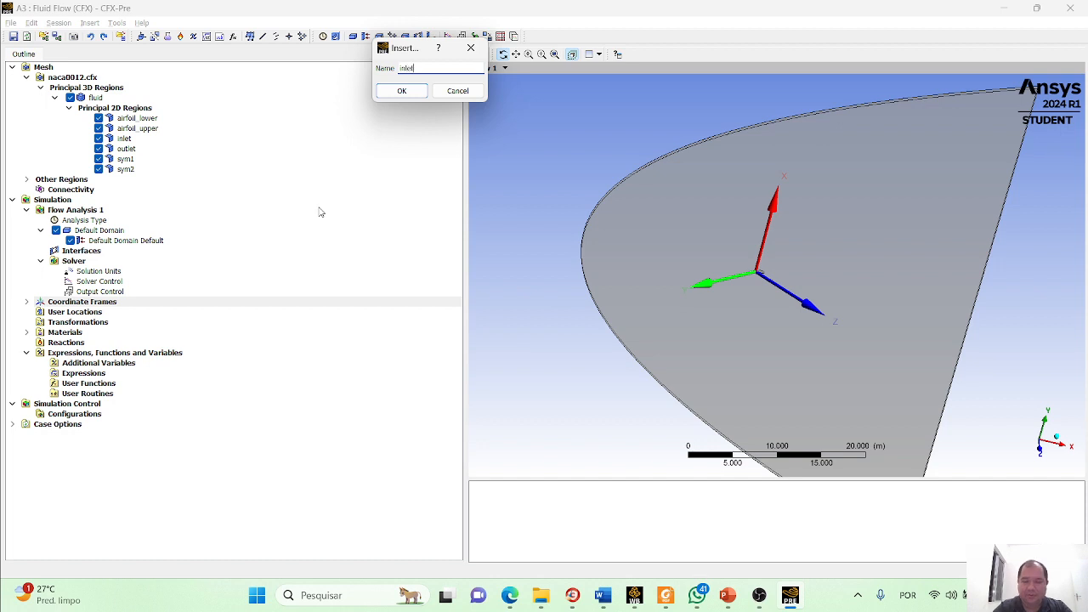
{"action": "type", "text": "let"}
{"action": "key", "text": "Return"}
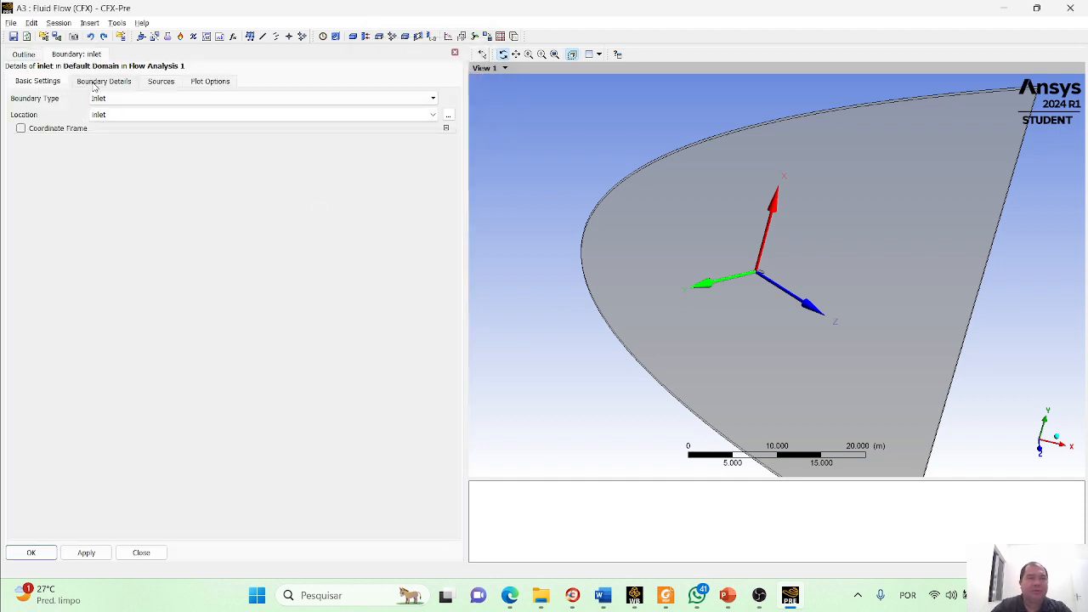
{"action": "left_click", "coordinate": [21, 130]}
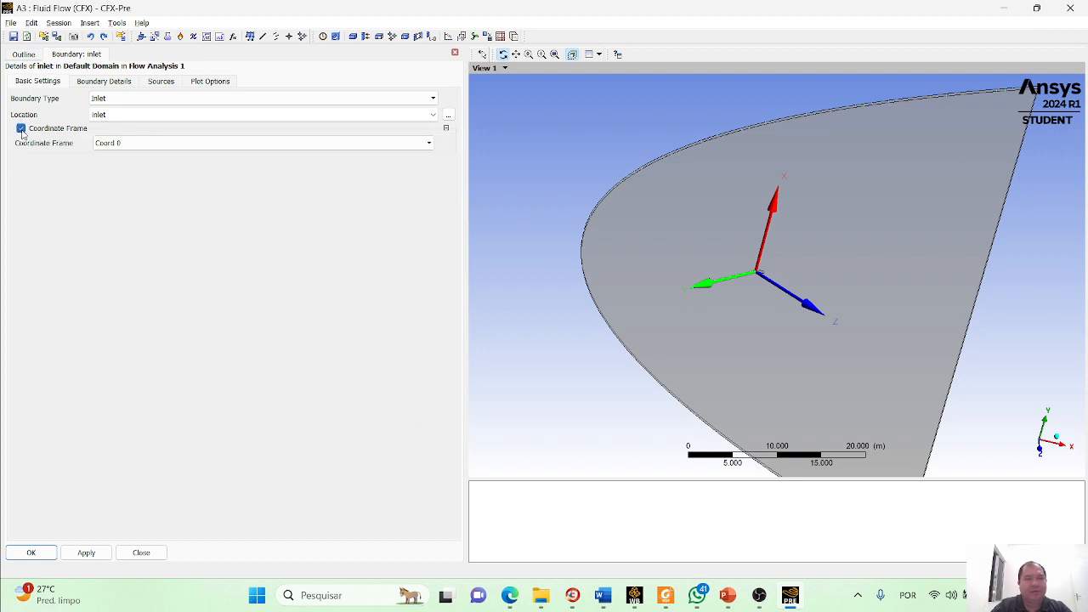
{"action": "left_click", "coordinate": [133, 145]}
{"action": "left_click", "coordinate": [109, 165]}
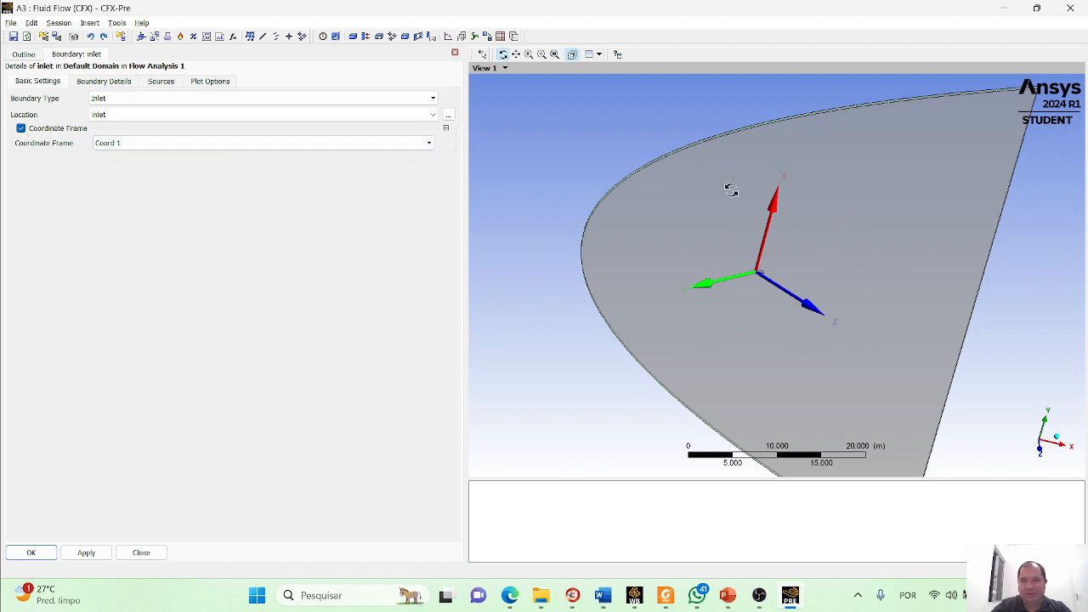
Define the inlet's mass and momentum by Cart. Vel. Components, with U and V both 0 m s^-1
{"action": "left_click", "coordinate": [120, 82]}
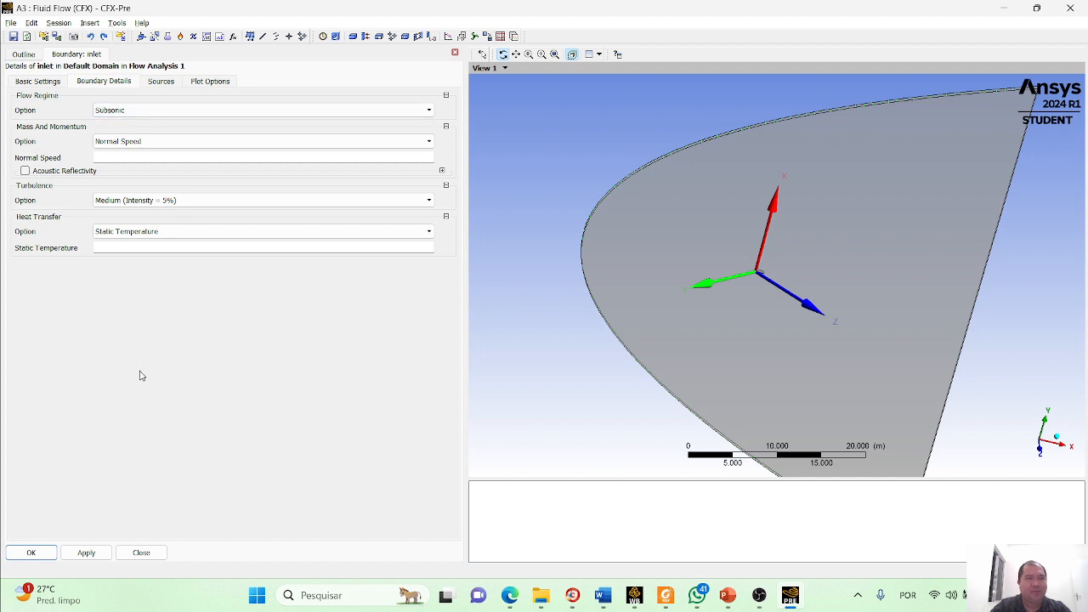
{"action": "left_click", "coordinate": [215, 143]}
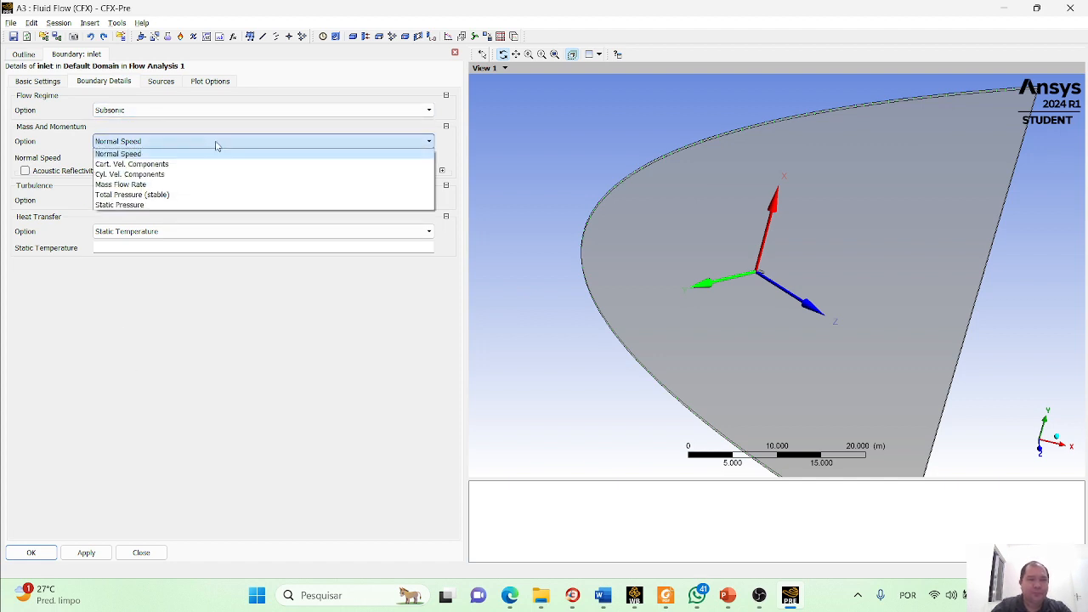
{"action": "left_click", "coordinate": [165, 165]}
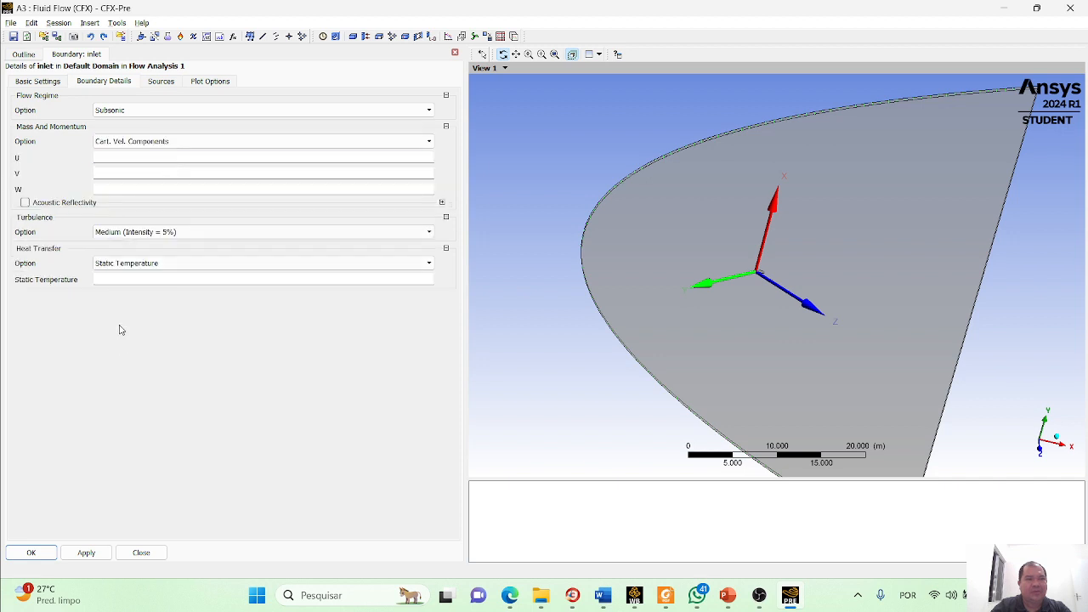
{"action": "left_click", "coordinate": [116, 188]}
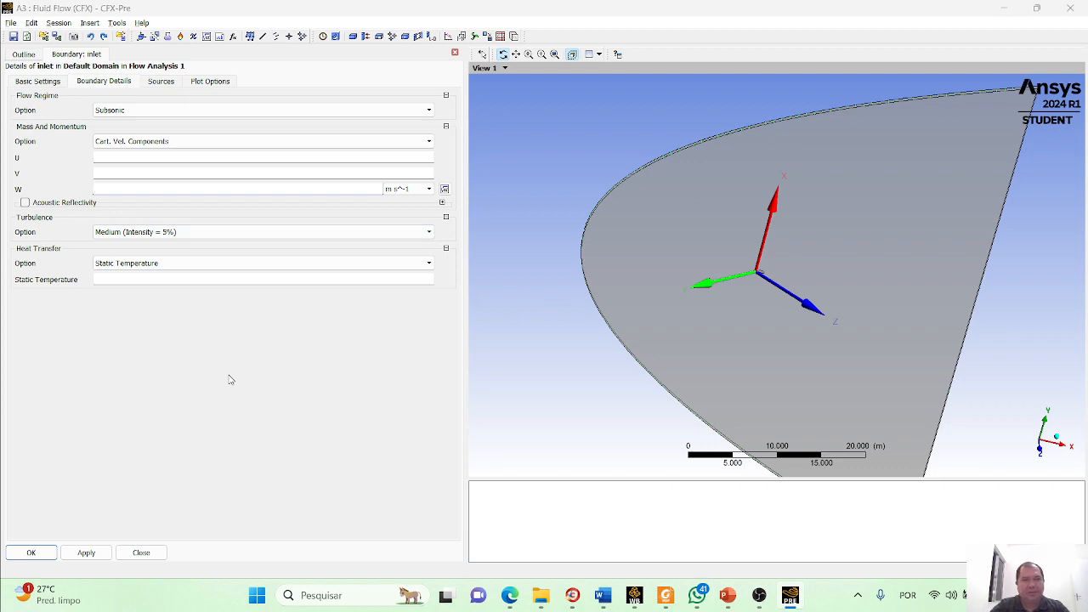
{"action": "key", "text": "alt+Tab"}
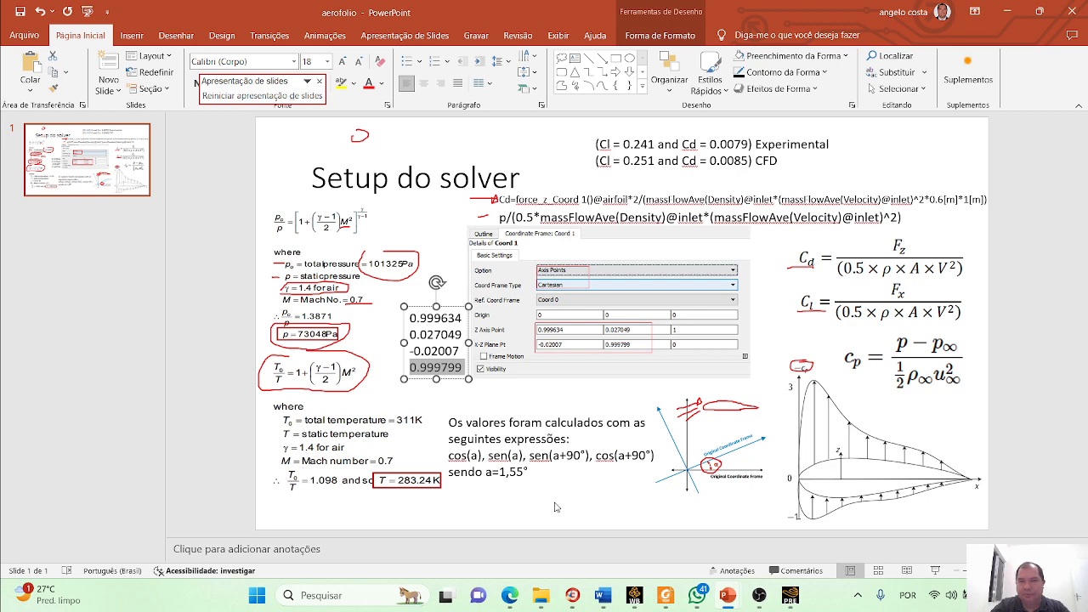
{"action": "key", "text": "alt+Tab"}
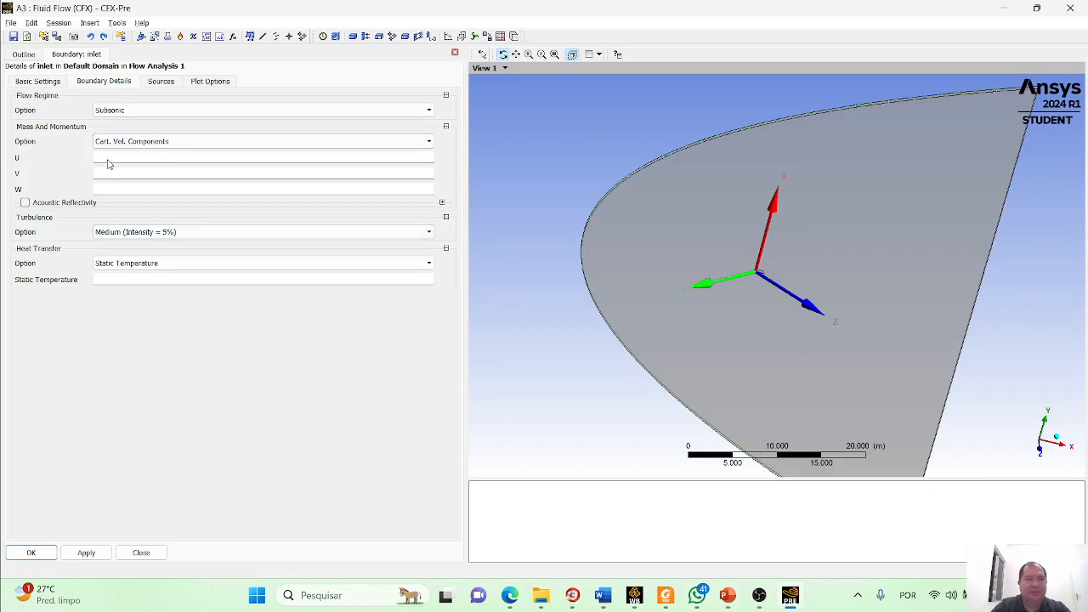
{"action": "left_click", "coordinate": [108, 162]}
{"action": "type", "text": "0"}
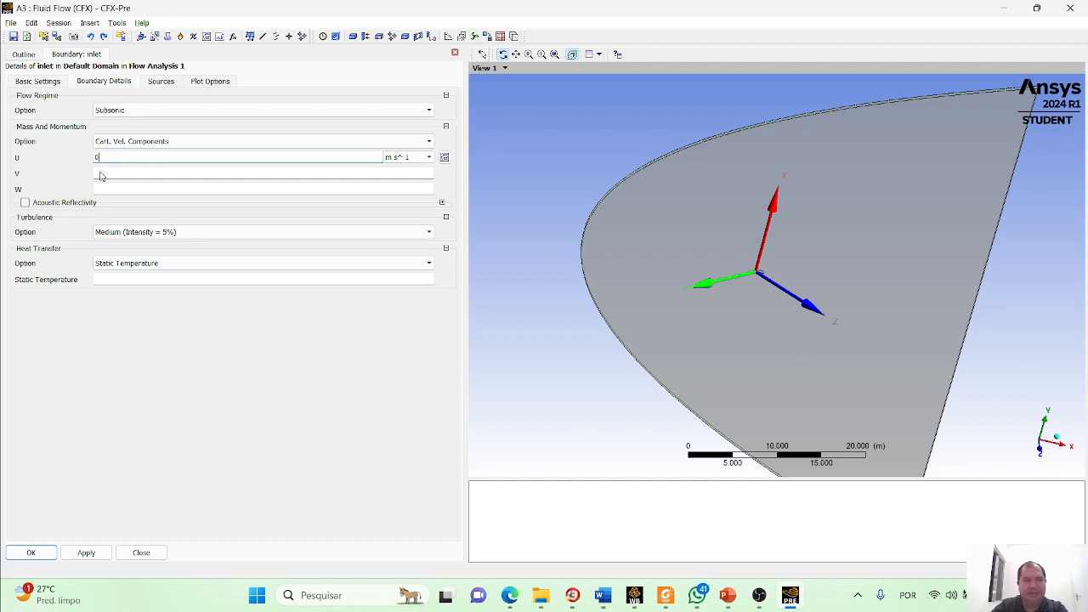
{"action": "left_click", "coordinate": [103, 175]}
{"action": "type", "text": "0"}
Set the inlet's W velocity component to the expression 0.7*340,5 [m s^-1]
{"action": "left_click", "coordinate": [119, 188]}
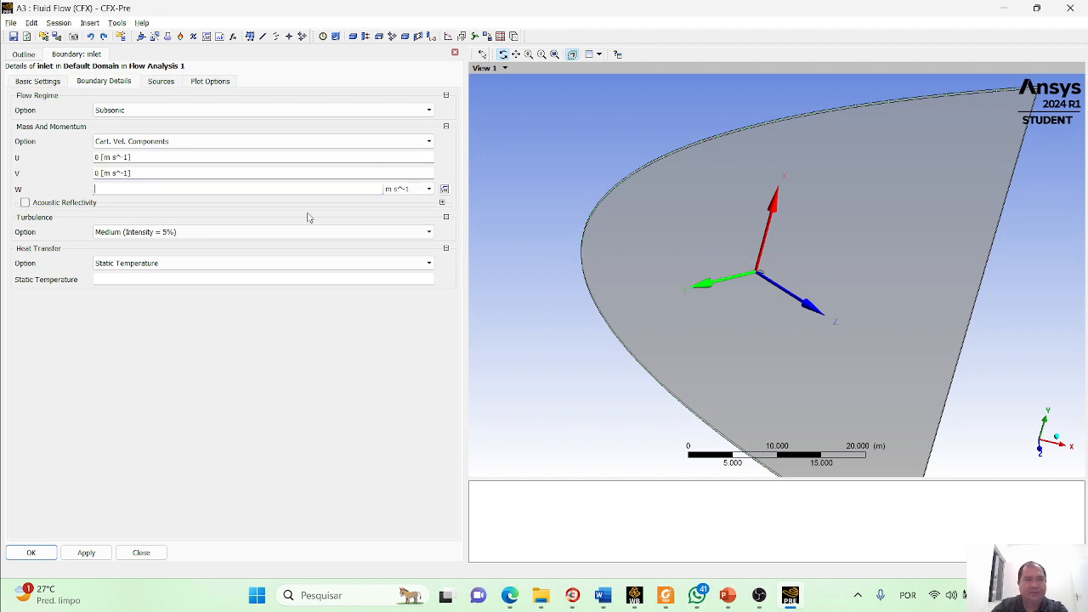
{"action": "left_click", "coordinate": [430, 189]}
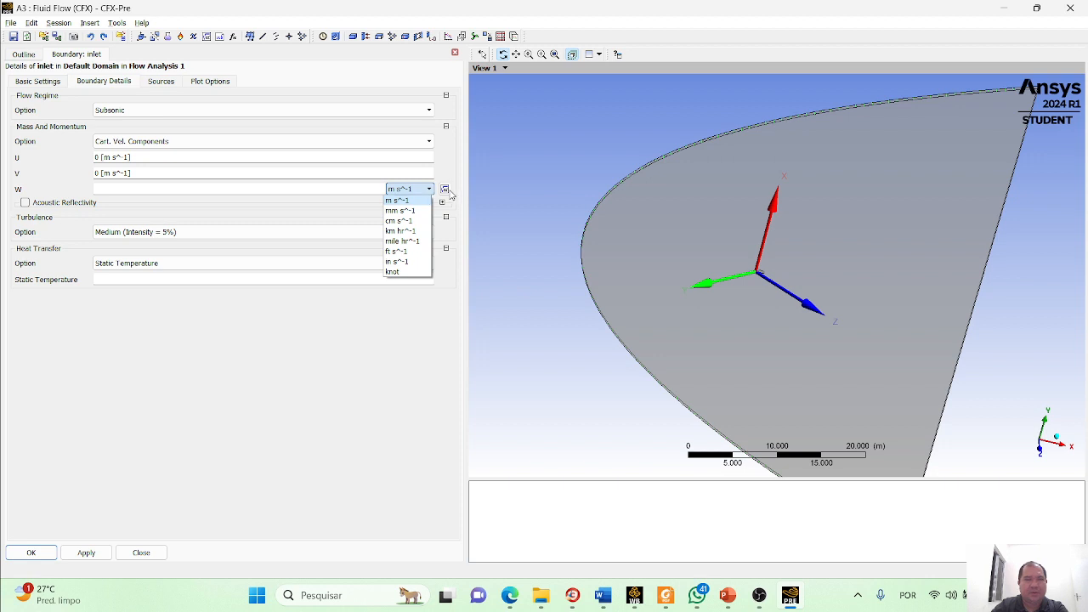
{"action": "left_click", "coordinate": [444, 189]}
{"action": "left_click", "coordinate": [280, 190]}
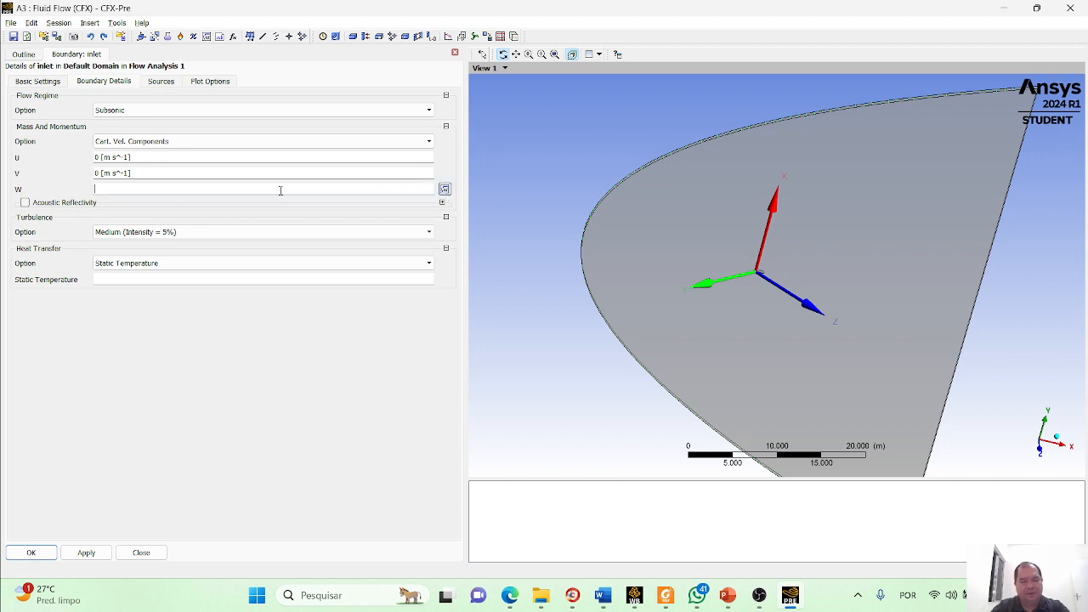
{"action": "type", "text": ".7*340"}
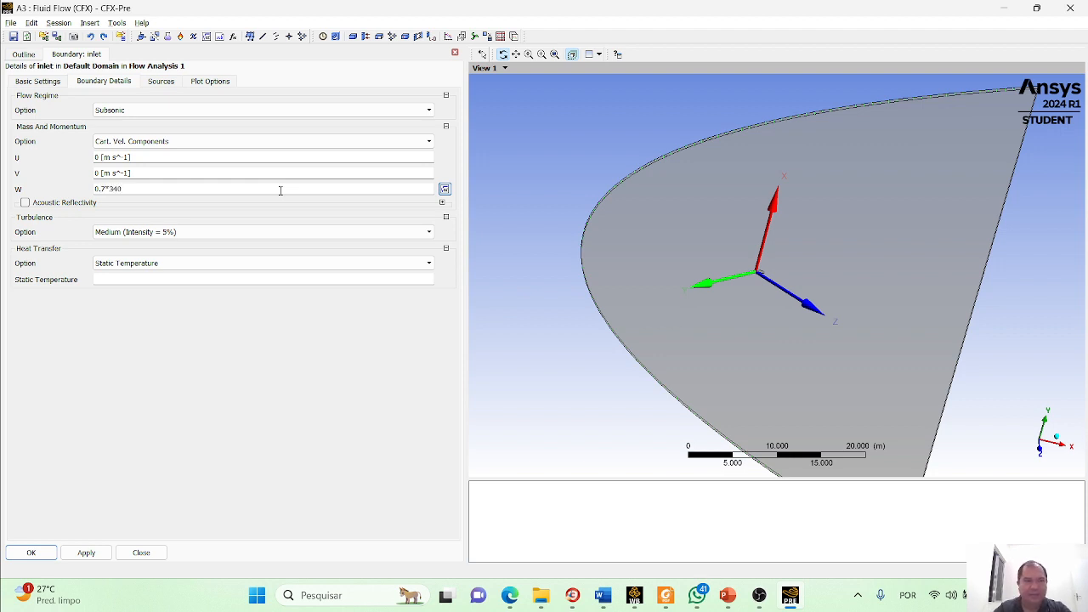
{"action": "type", "text": ",5 [m s^-1"}
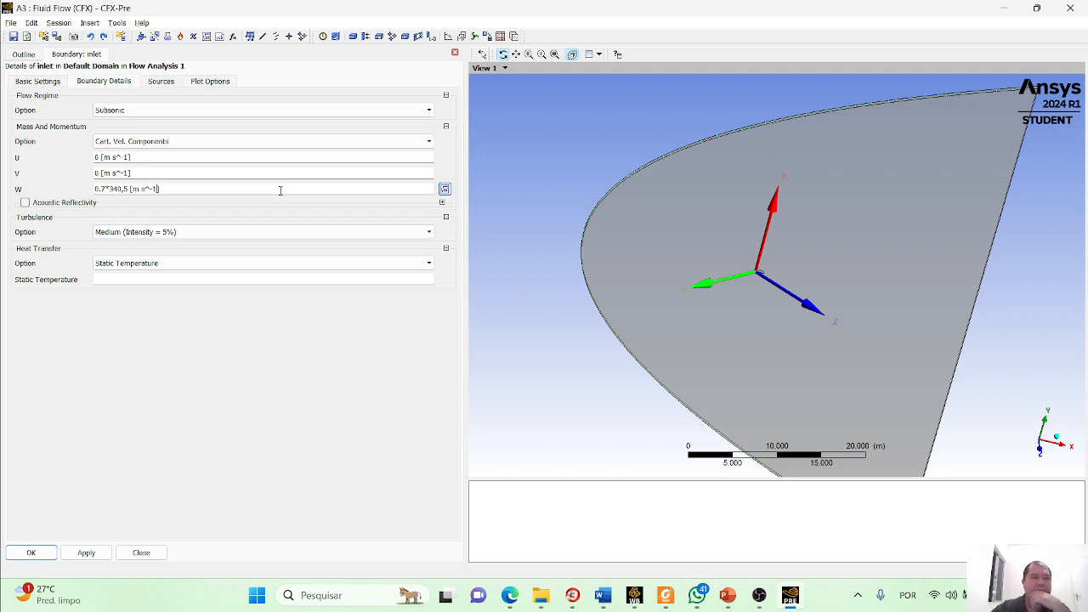
{"action": "left_click", "coordinate": [115, 371]}
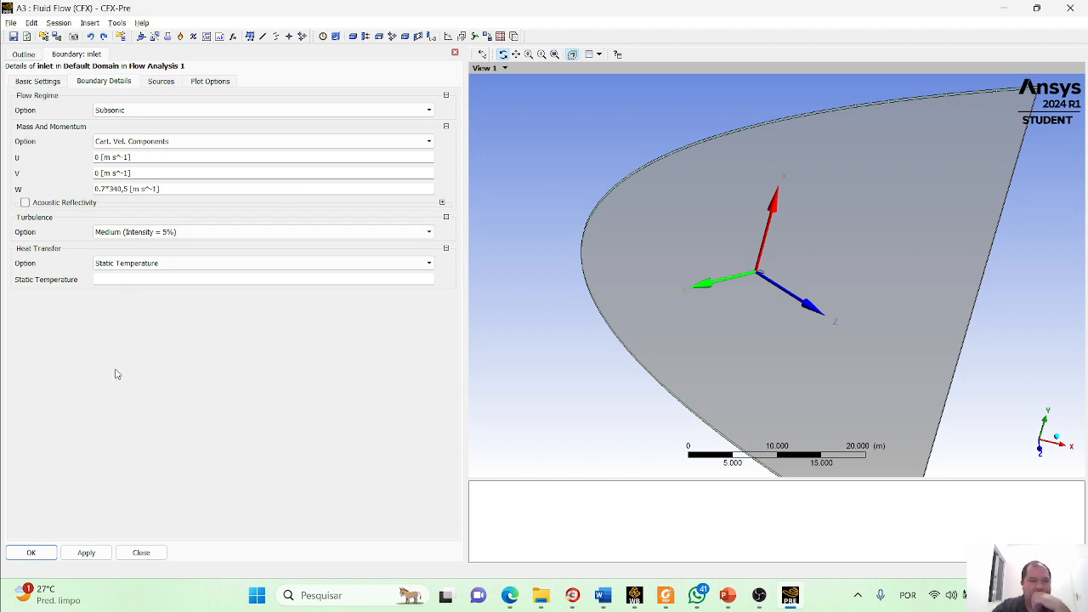
Set the inlet turbulence to Intensity and Eddy Viscosity Ratio, with fractional intensity 0.1 and eddy viscosity ratio 1
{"action": "left_click", "coordinate": [185, 232]}
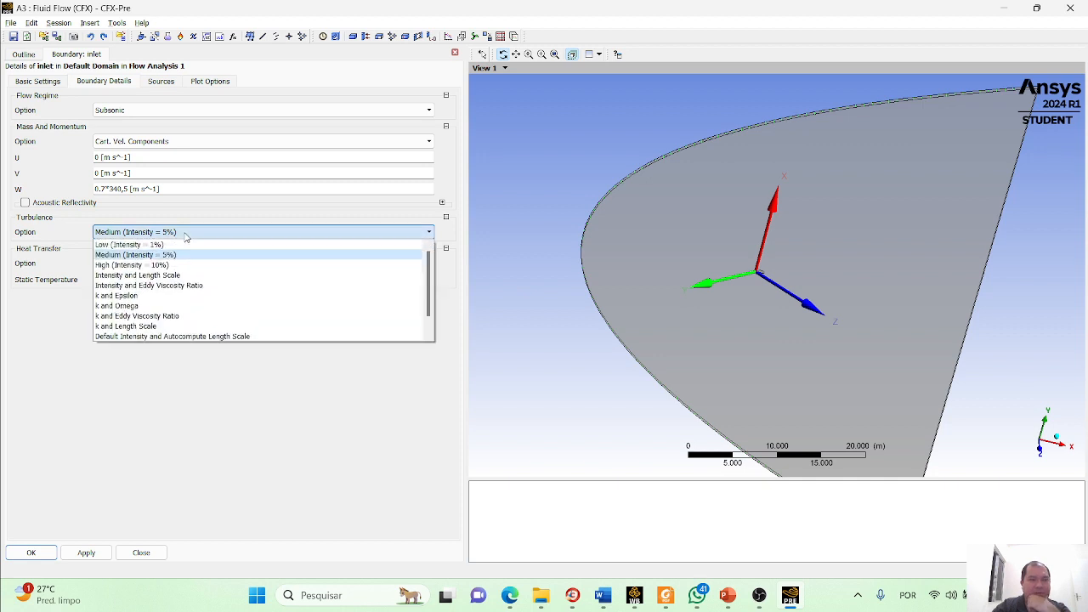
{"action": "left_click", "coordinate": [198, 286]}
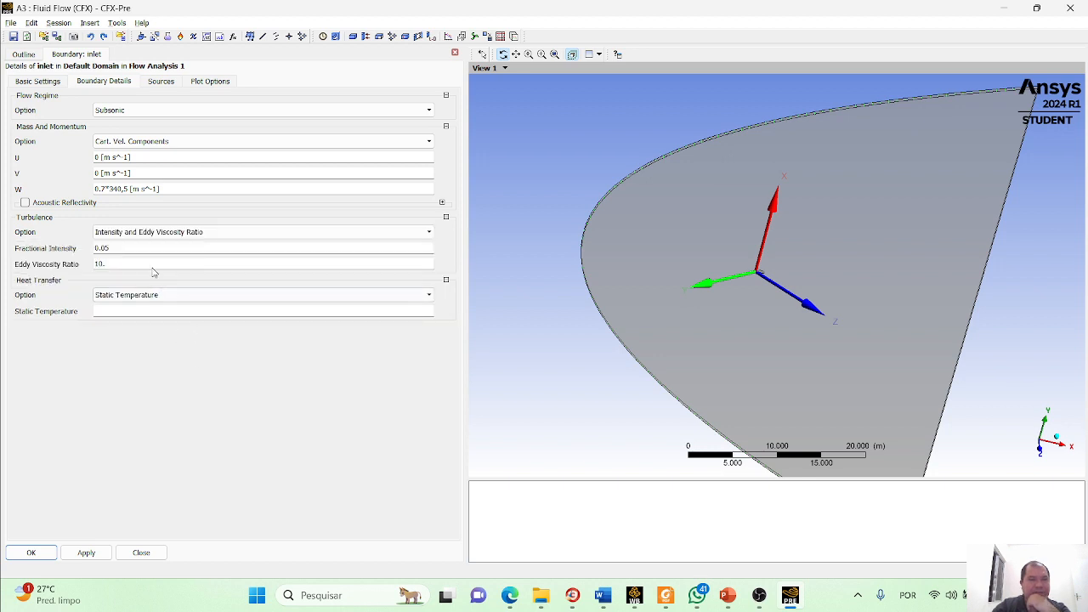
{"action": "left_click", "coordinate": [121, 247]}
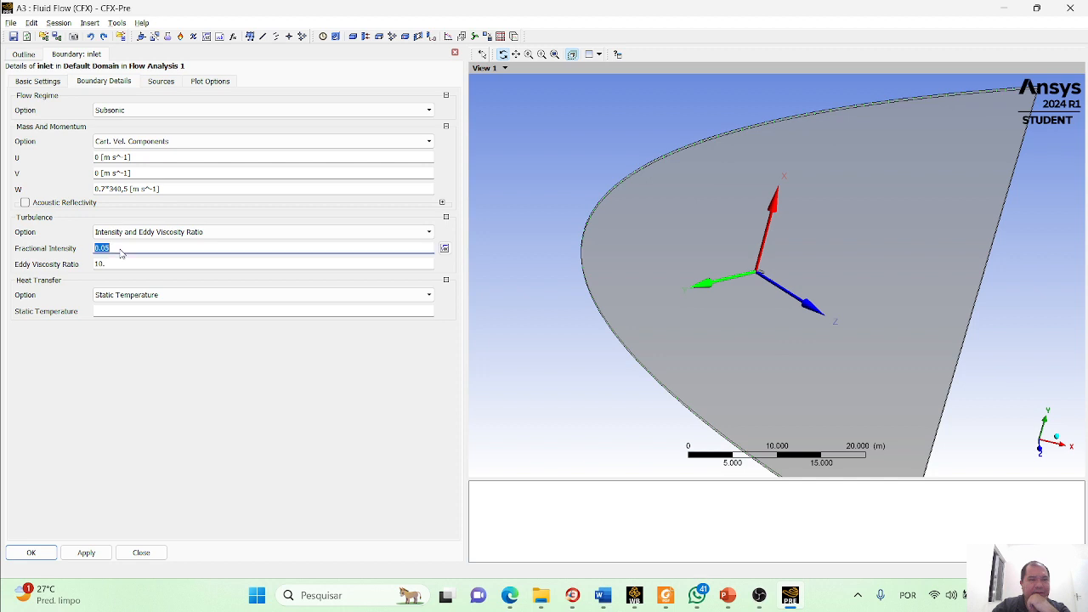
{"action": "left_click", "coordinate": [119, 248]}
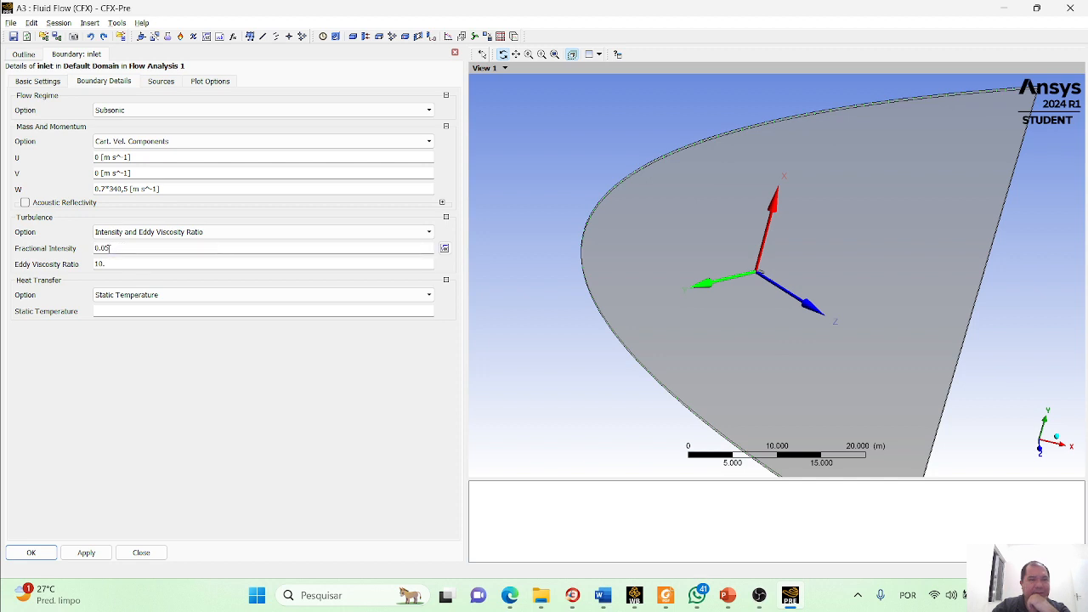
{"action": "type", "text": "1"}
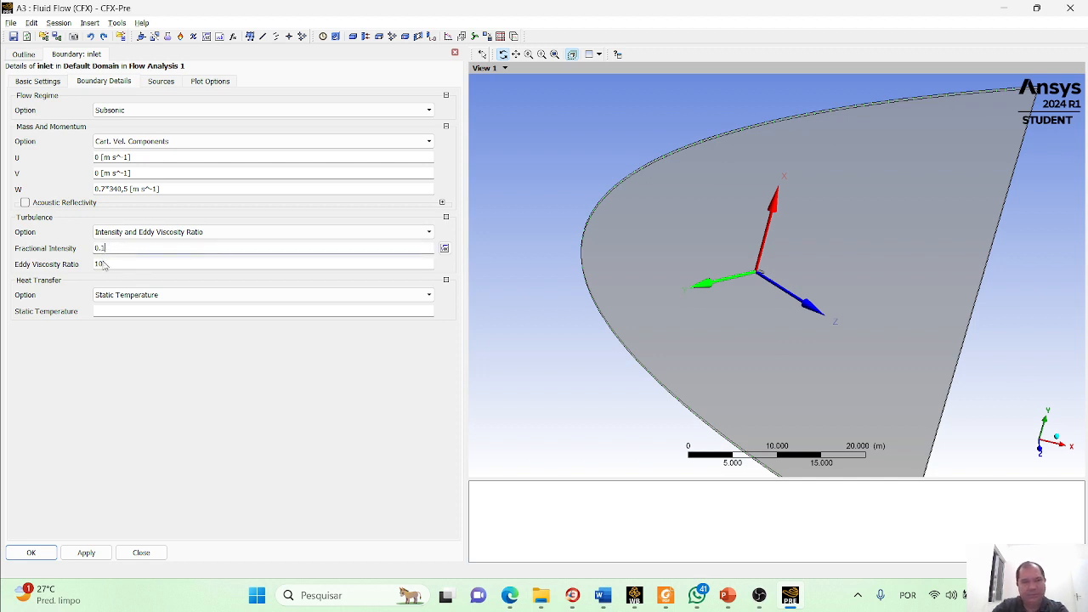
{"action": "left_click", "coordinate": [115, 266]}
{"action": "type", "text": "1"}
Switch to the TURBOMAQUINAS presentation in PowerPoint and look up the inlet boundary details on slide 410
{"action": "left_click", "coordinate": [145, 311]}
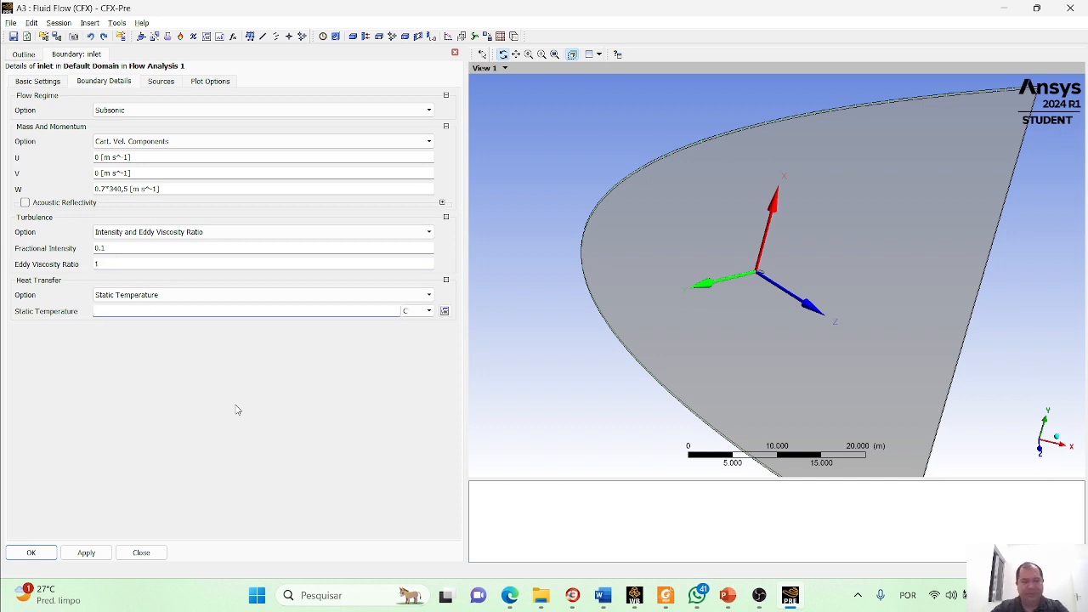
{"action": "key", "text": "alt+Tab"}
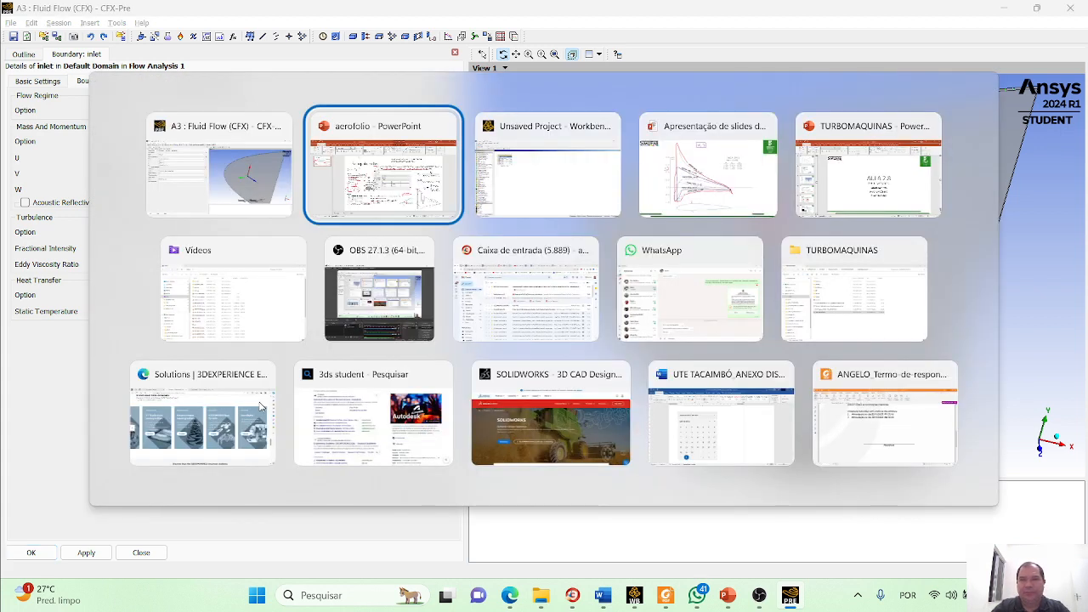
{"action": "key", "text": "alt+Tab"}
{"action": "key", "text": "alt+Tab"}
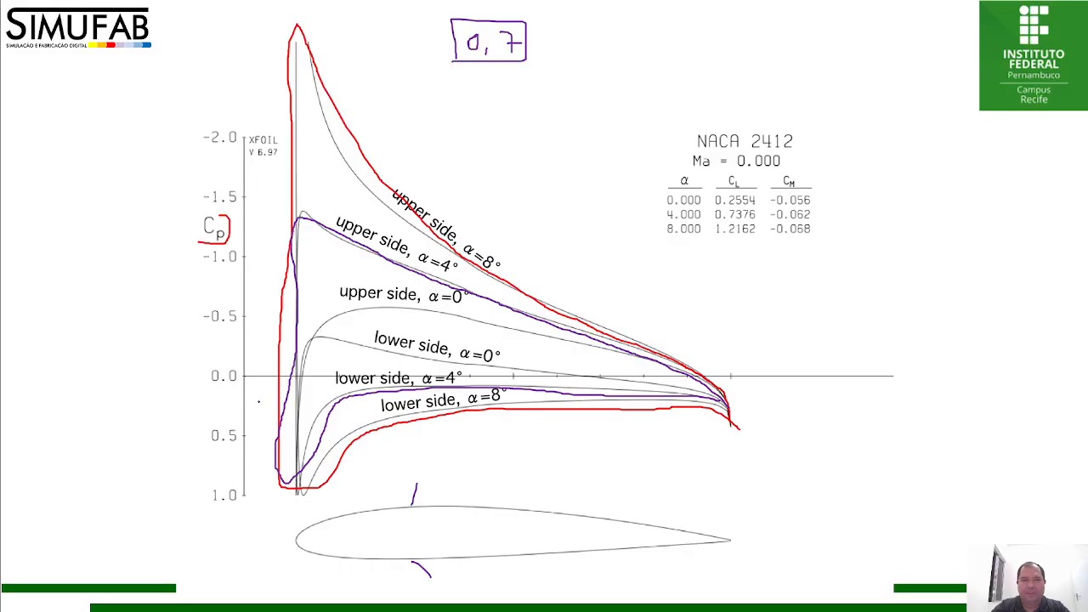
{"action": "key", "text": "alt+Tab"}
{"action": "key", "text": "alt+Tab"}
{"action": "key", "text": "alt+Tab"}
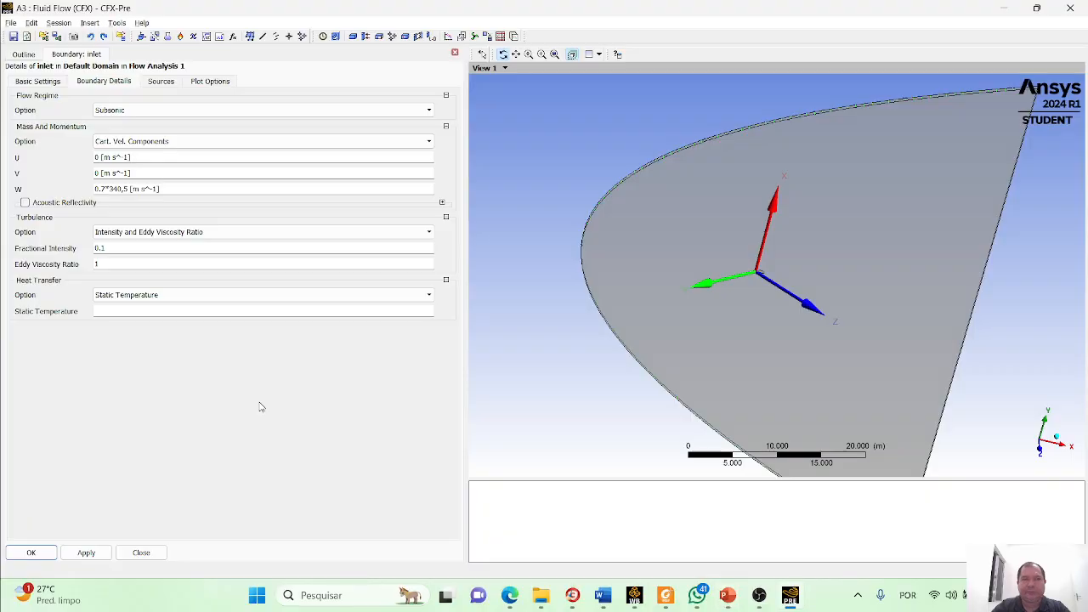
{"action": "key", "text": "alt+Tab"}
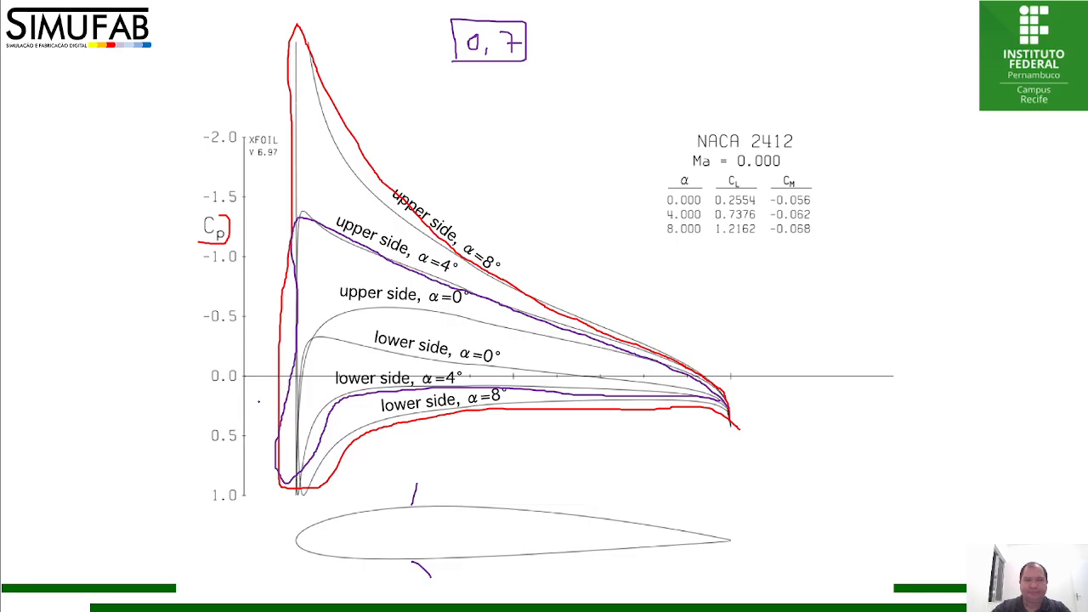
{"action": "key", "text": "Escape"}
{"action": "left_click", "coordinate": [527, 335]}
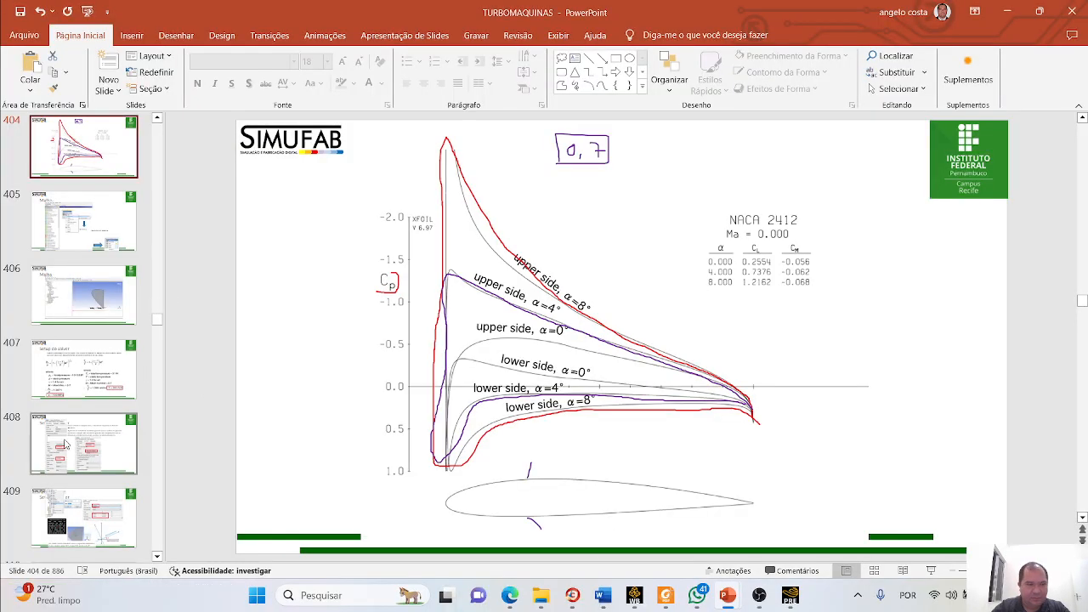
{"action": "scroll", "coordinate": [67, 443], "scroll_direction": "down", "scroll_amount": 3}
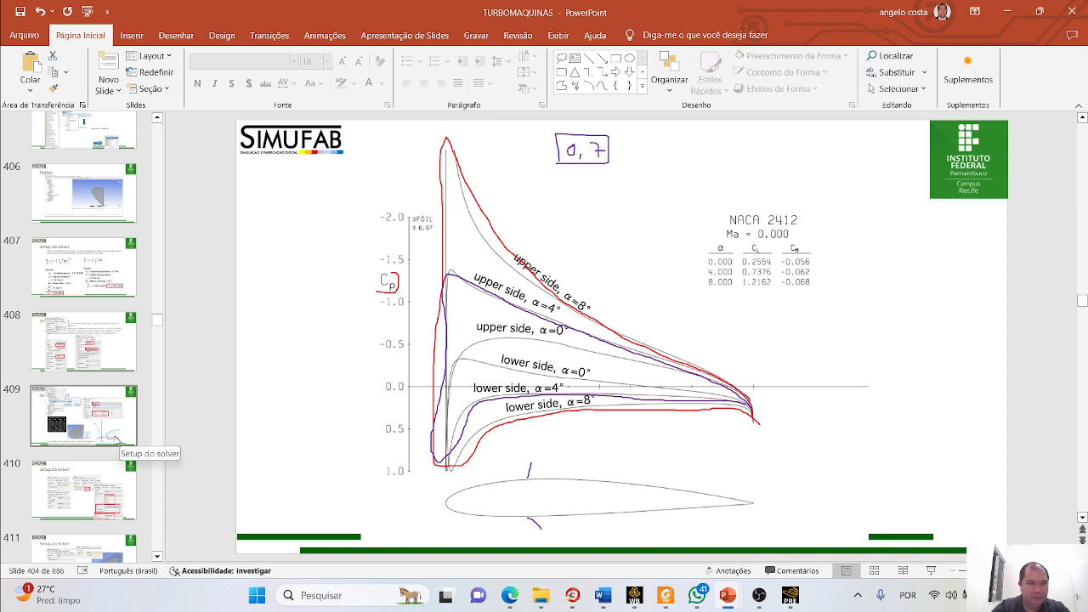
{"action": "scroll", "coordinate": [118, 438], "scroll_direction": "down", "scroll_amount": 2}
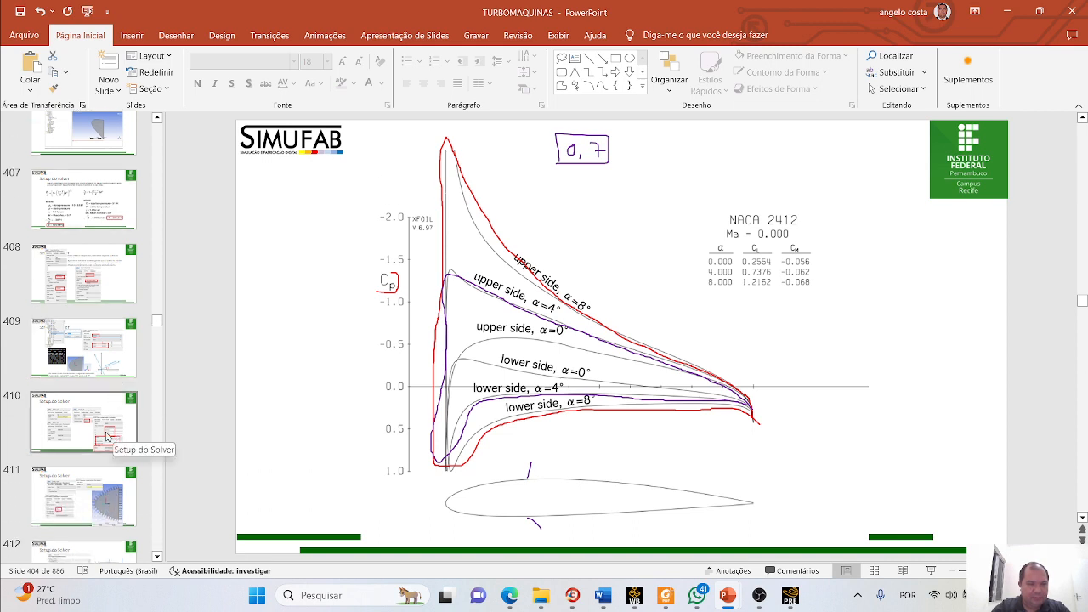
{"action": "left_click", "coordinate": [93, 287]}
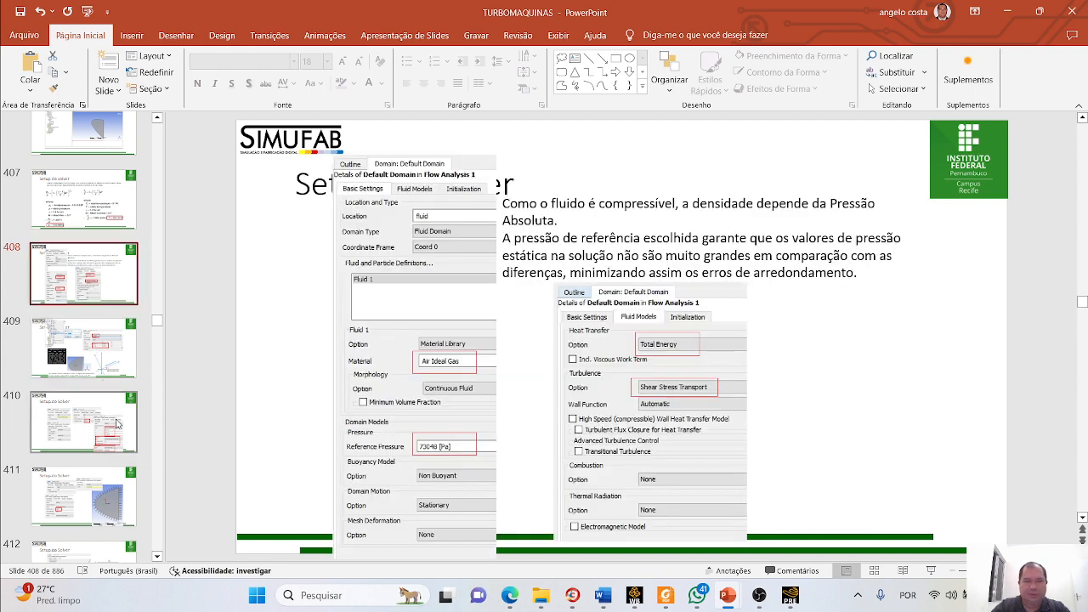
{"action": "left_click", "coordinate": [102, 434]}
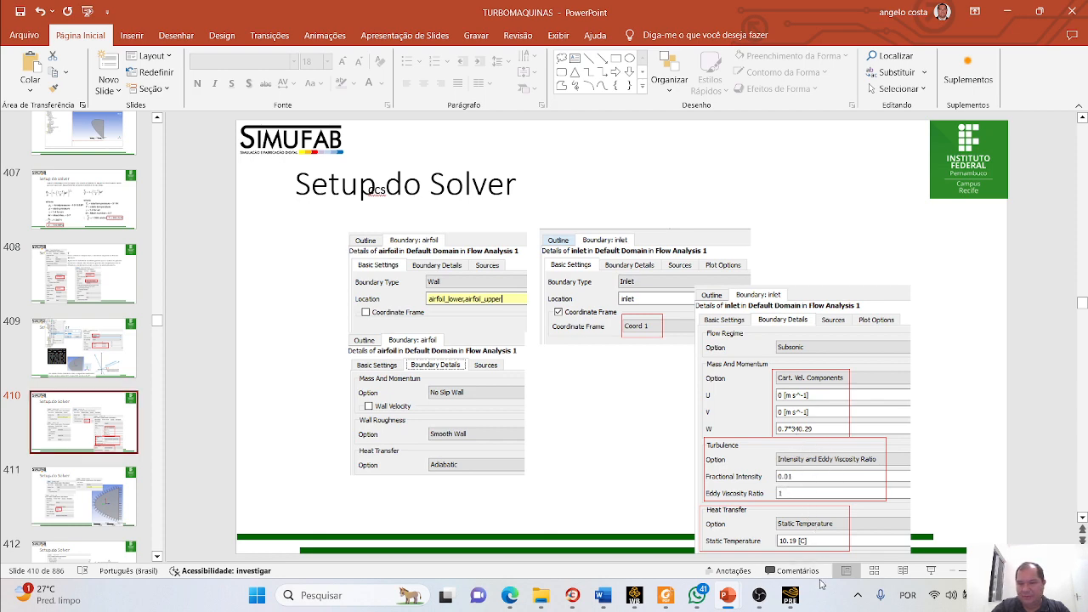
Switch back to CFX-Pre and set the inlet turbulence's fractional intensity to 0.01
{"action": "left_click", "coordinate": [786, 599]}
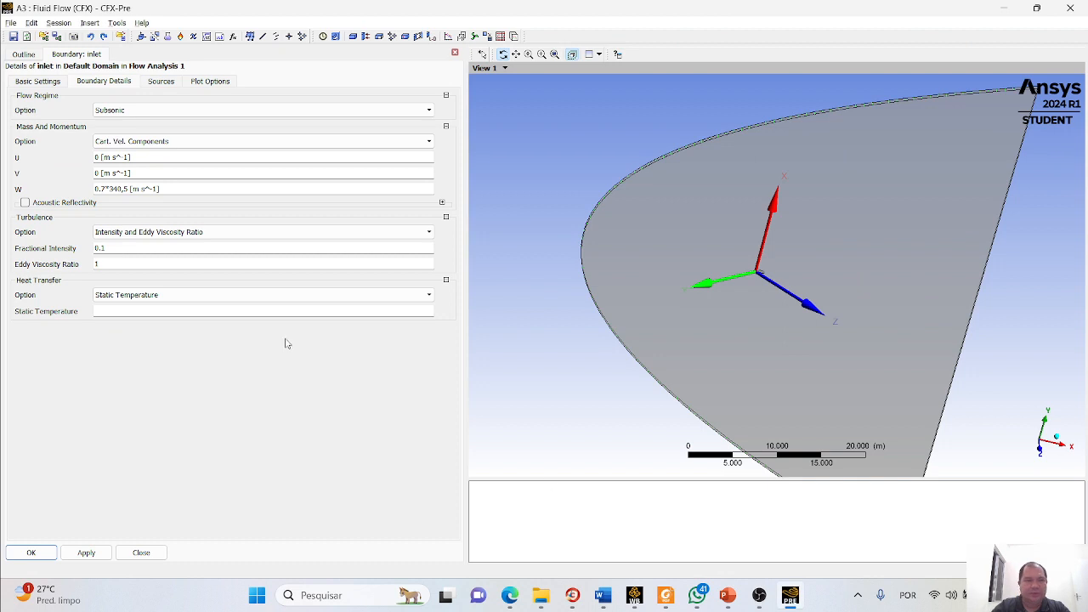
{"action": "left_click", "coordinate": [115, 246]}
{"action": "key", "text": "Left"}
{"action": "type", "text": "0"}
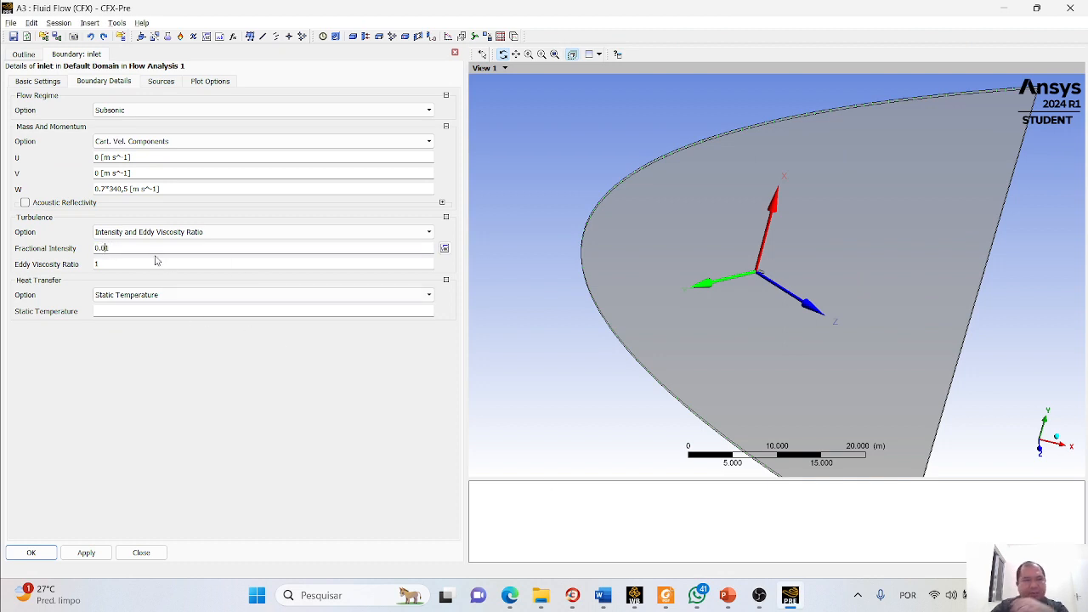
Check the inlet velocity on the PowerPoint slide and set the W component to 0.7*340,29 [m s^-1] in CFX-Pre
{"action": "left_click", "coordinate": [129, 191]}
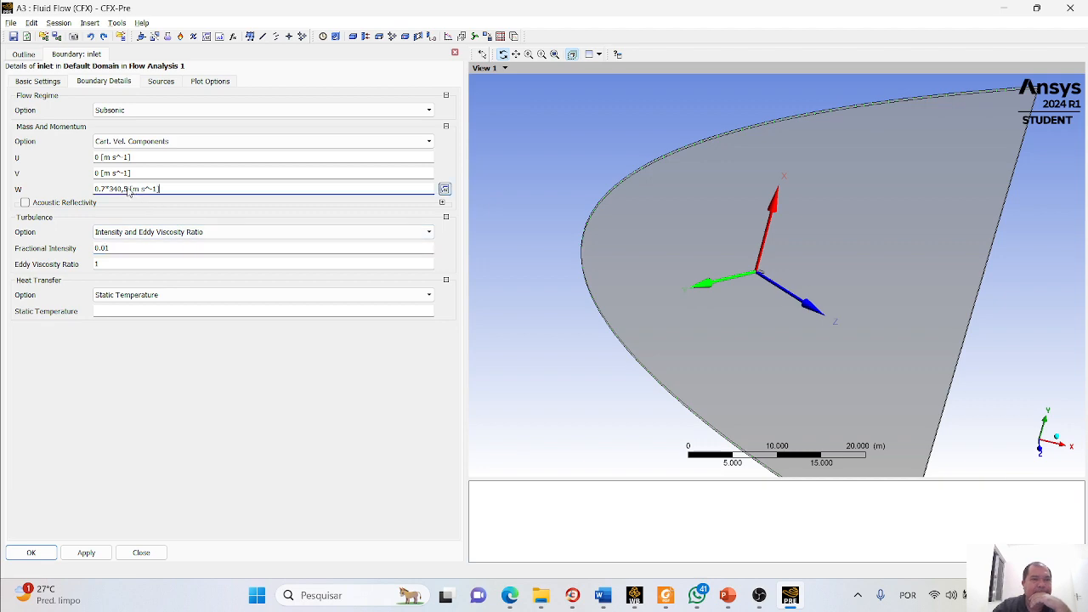
{"action": "key", "text": "alt+Tab"}
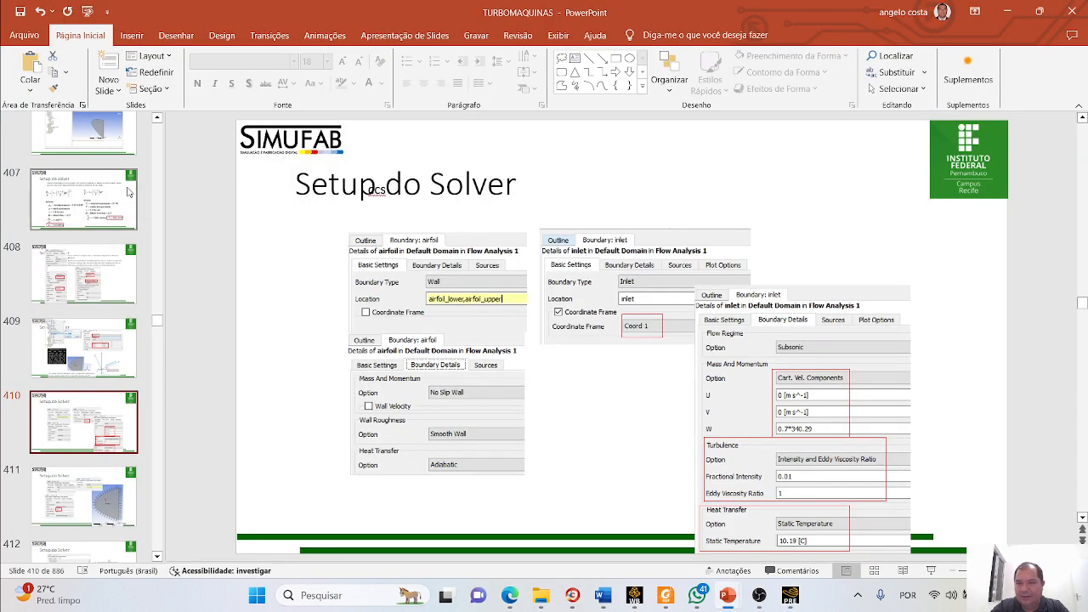
{"action": "key", "text": "alt+Tab"}
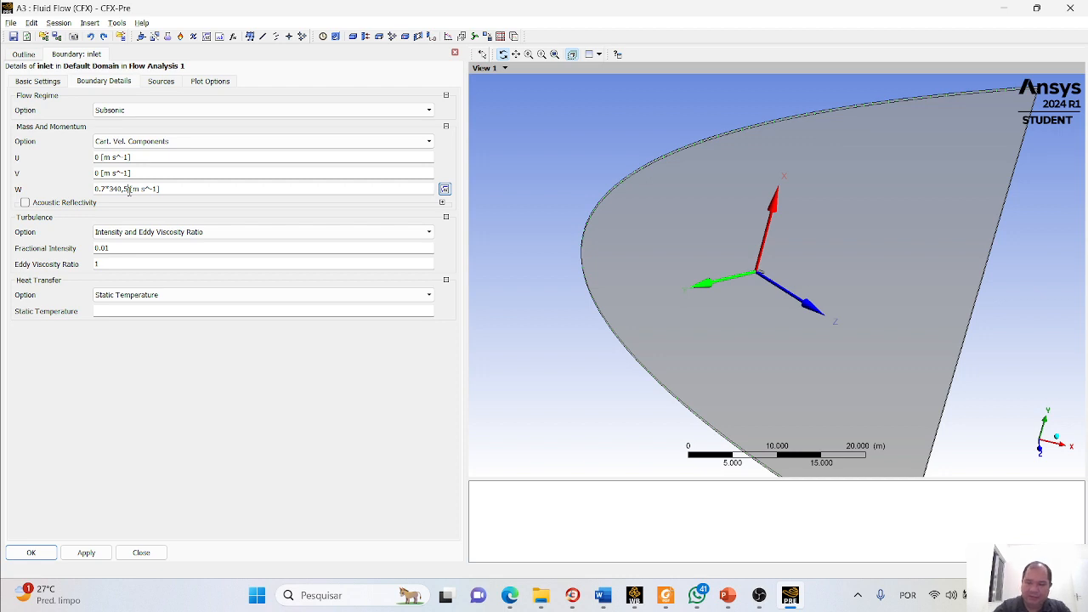
{"action": "key", "text": "BackSpace"}
{"action": "type", "text": "29"}
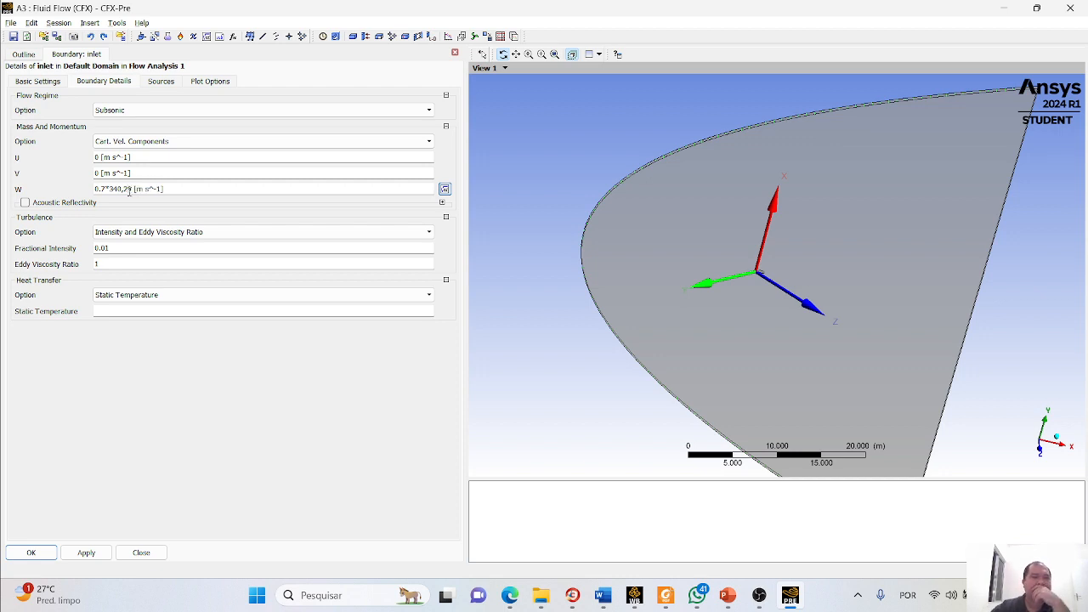
Check the slide's heat transfer value, set the inlet static temperature to 10.19 C and accept the boundary
{"action": "key", "text": "alt+Tab"}
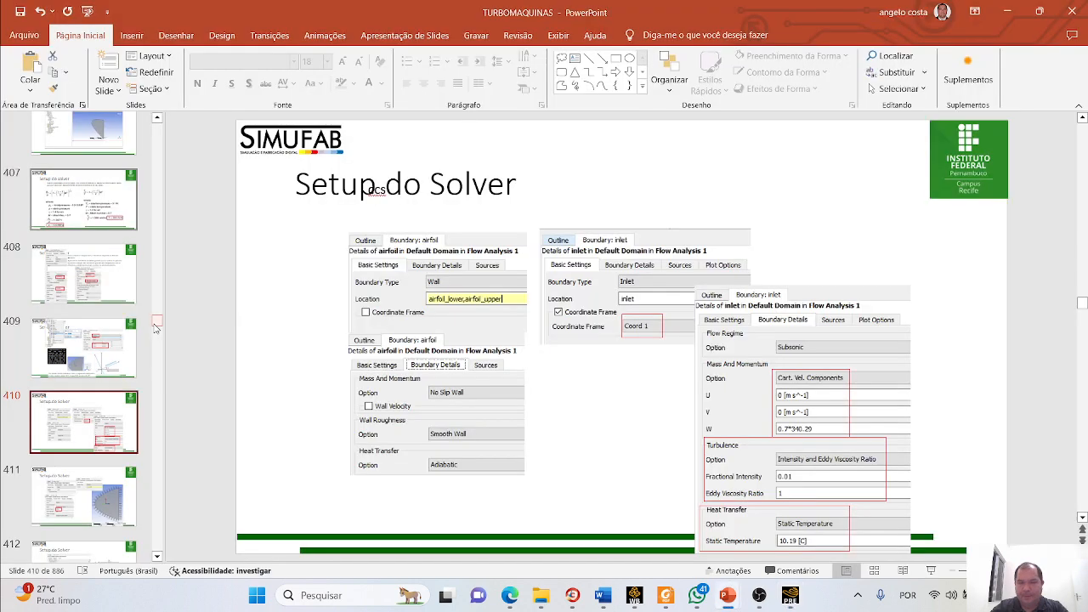
{"action": "key", "text": "alt+Tab"}
{"action": "left_click", "coordinate": [135, 309]}
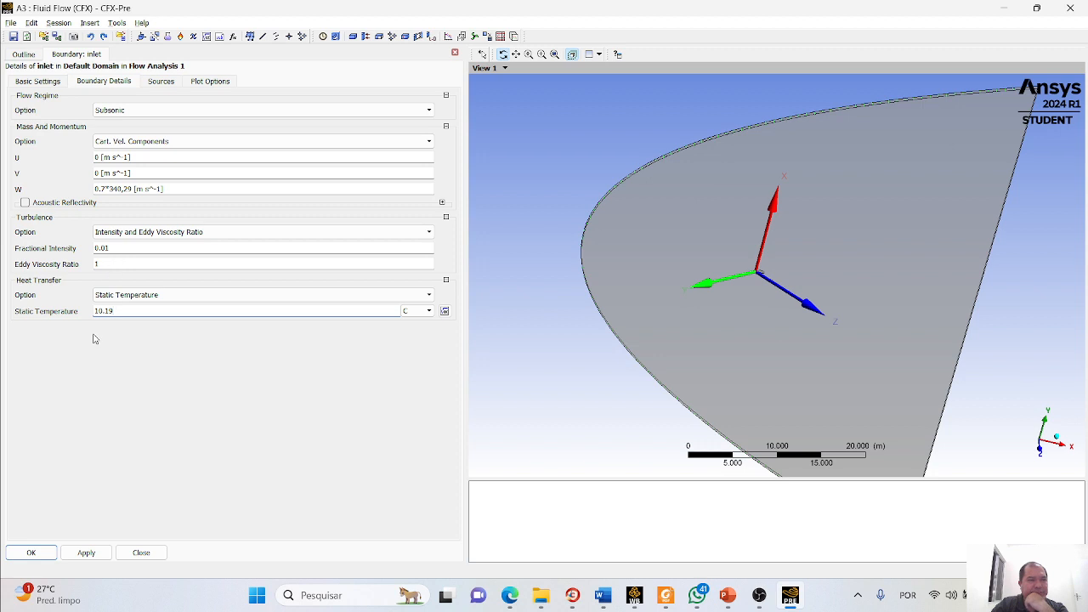
{"action": "left_click", "coordinate": [30, 552]}
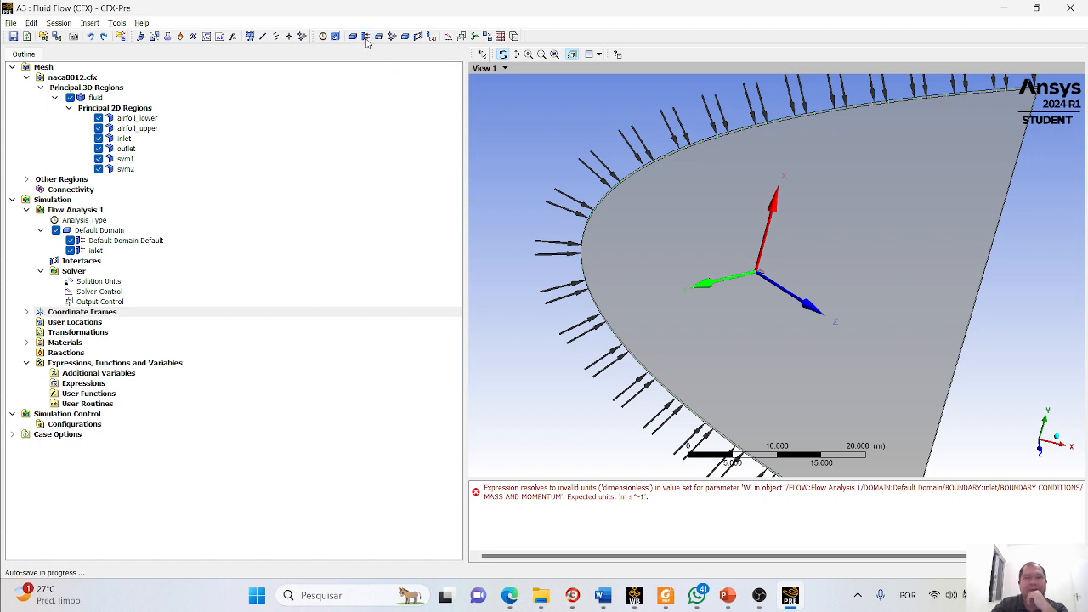
Reopen the inlet boundary, correct the W velocity expression to 0.7*340.29 [m s^-1] and apply it
{"action": "left_click", "coordinate": [98, 252]}
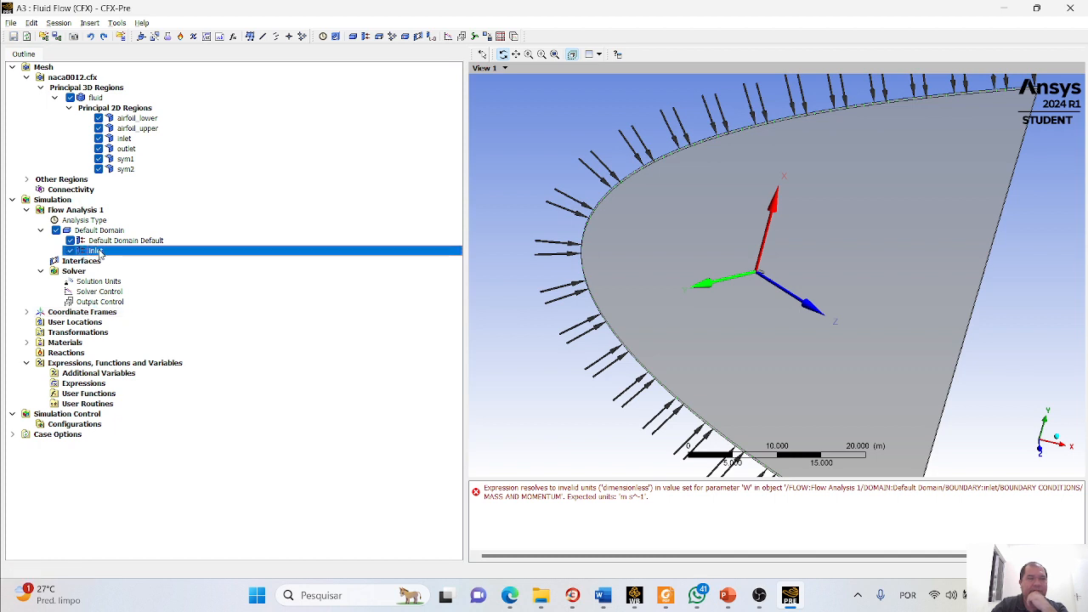
{"action": "double_click", "coordinate": [99, 253]}
{"action": "left_click", "coordinate": [104, 80]}
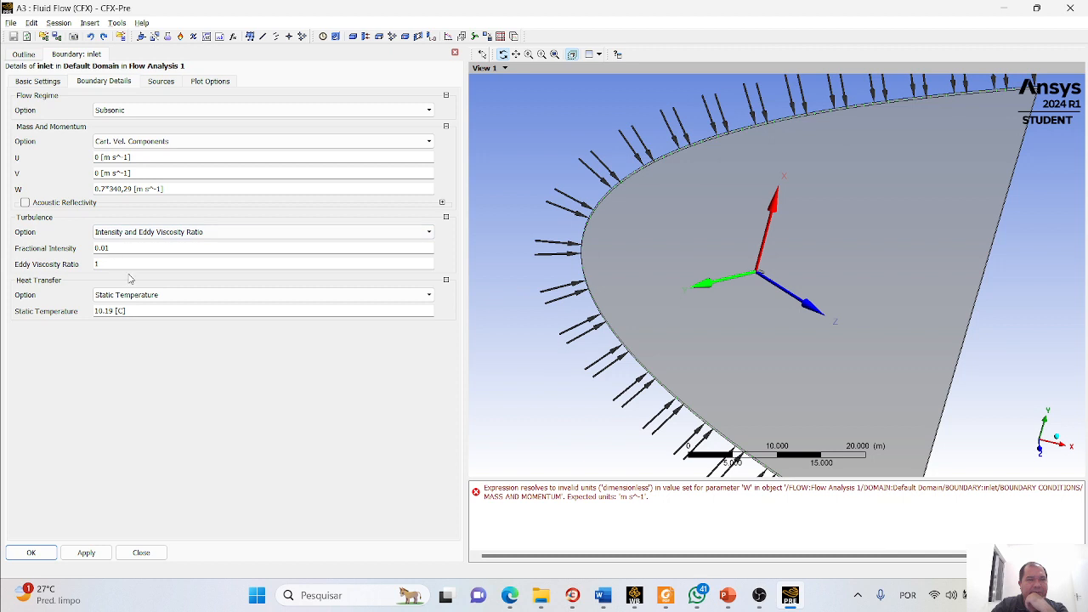
{"action": "left_click", "coordinate": [126, 189]}
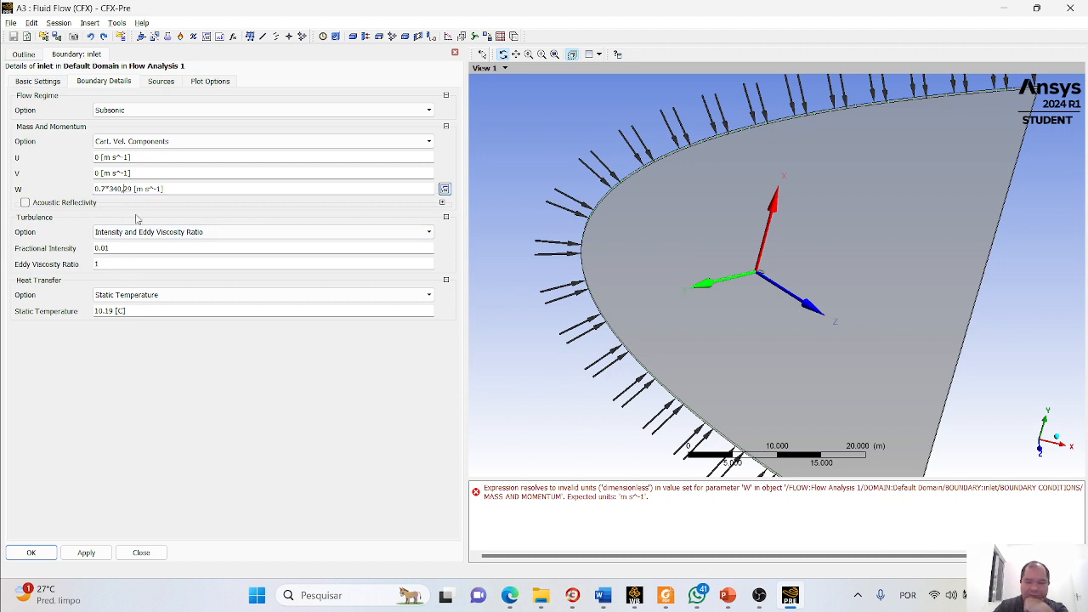
{"action": "key", "text": "BackSpace"}
{"action": "type", "text": "."}
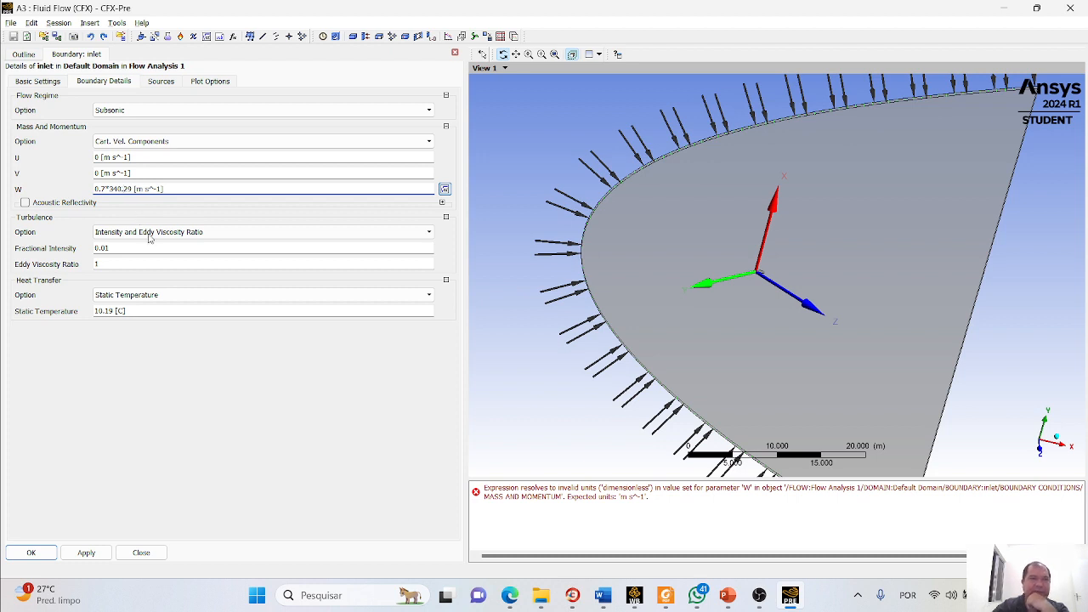
{"action": "left_click", "coordinate": [87, 553]}
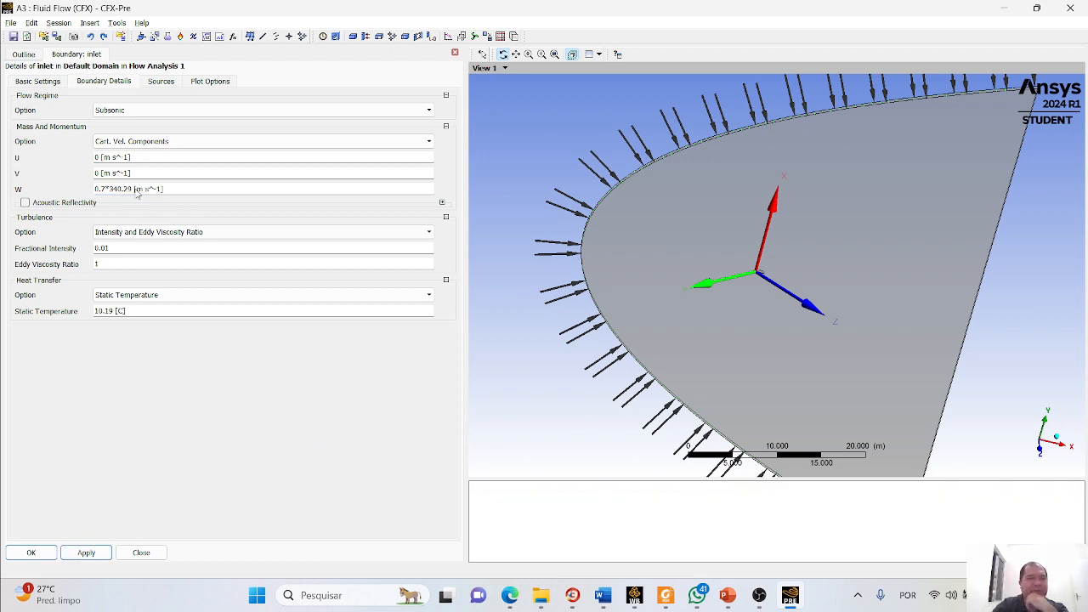
{"action": "left_click", "coordinate": [31, 553]}
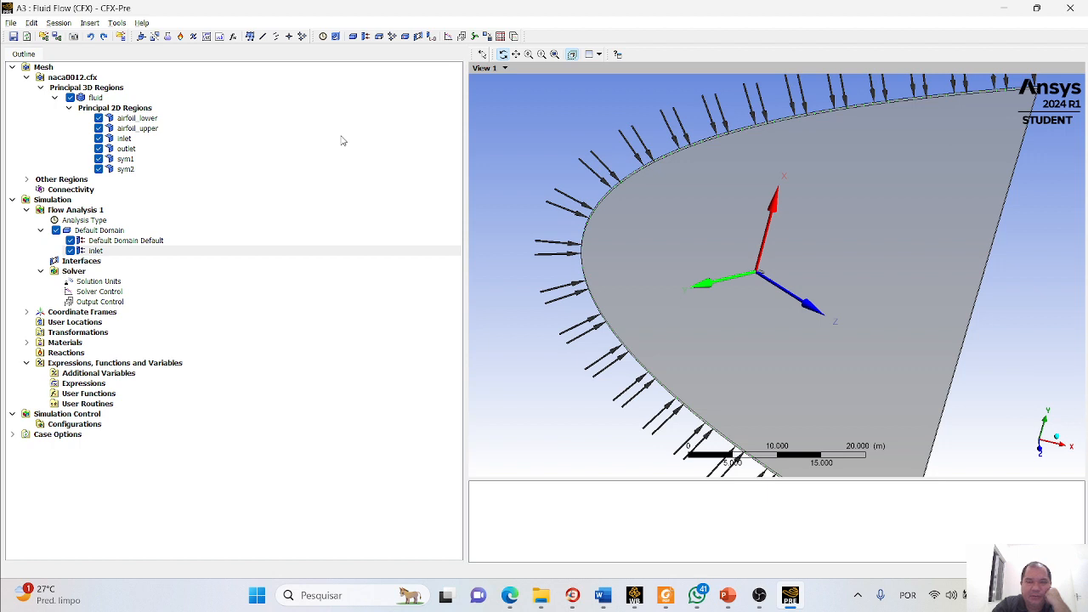
Insert a boundary condition named outlet and enter its relative pressure in Pa under the Average Static Pressure option
{"action": "left_click", "coordinate": [365, 35]}
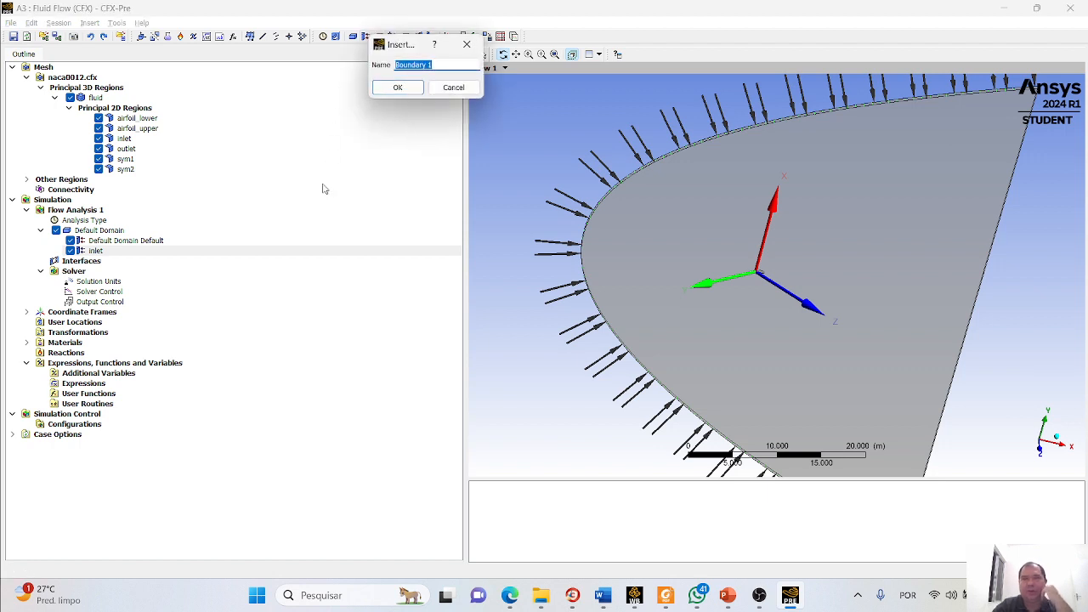
{"action": "type", "text": "outl"}
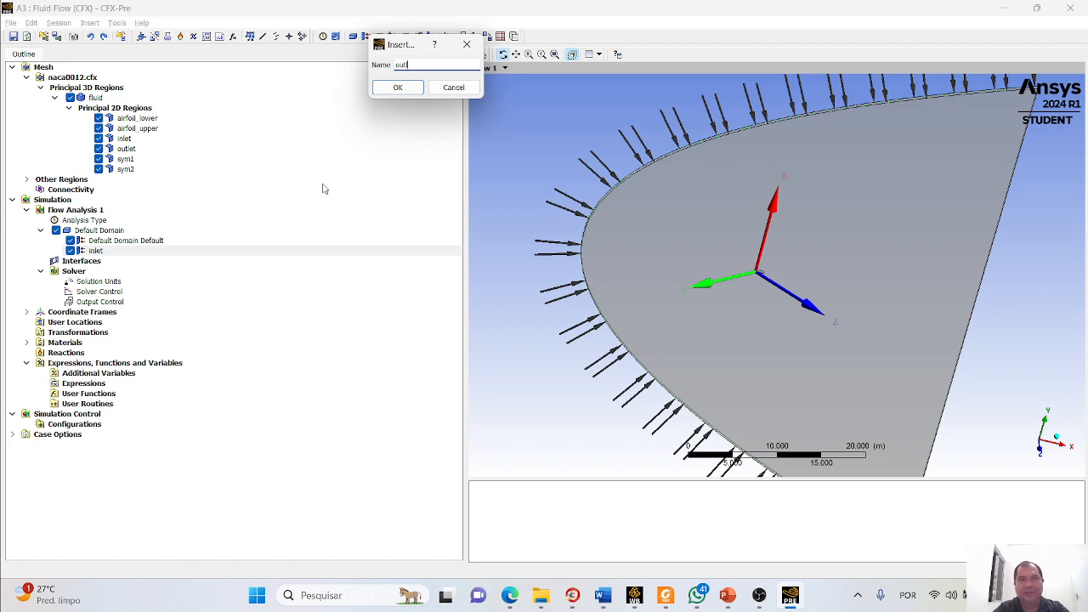
{"action": "type", "text": "et"}
{"action": "key", "text": "Return"}
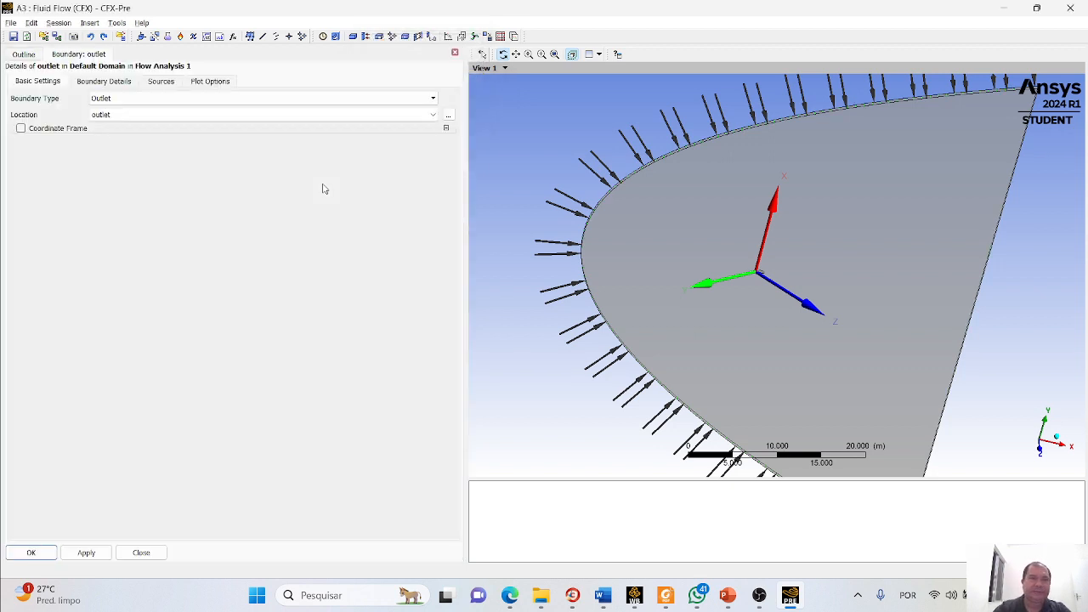
{"action": "left_click", "coordinate": [103, 81]}
{"action": "left_click", "coordinate": [109, 157]}
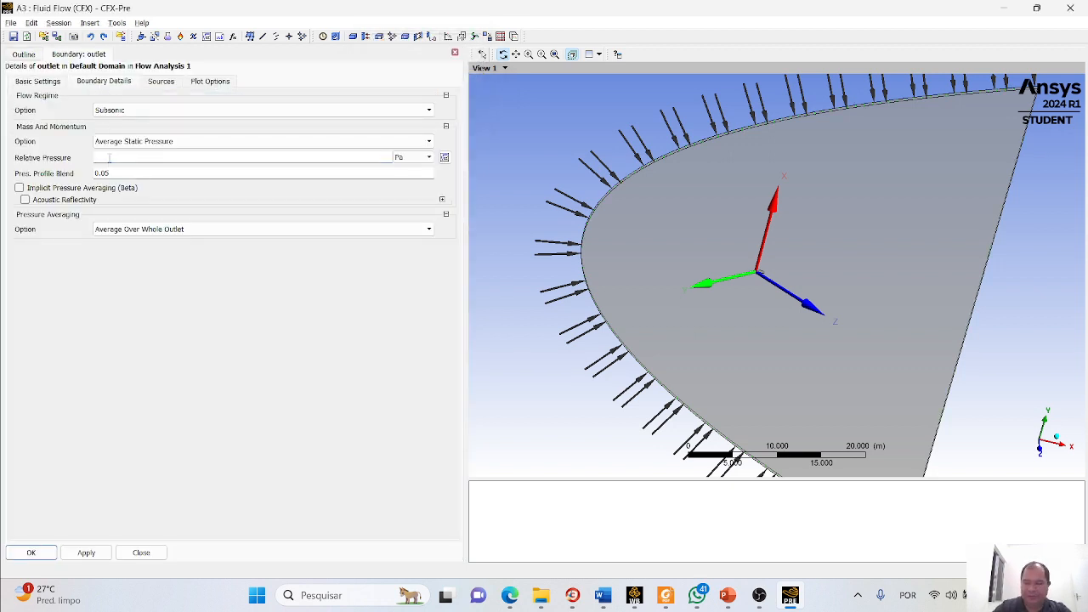
{"action": "left_click", "coordinate": [34, 553]}
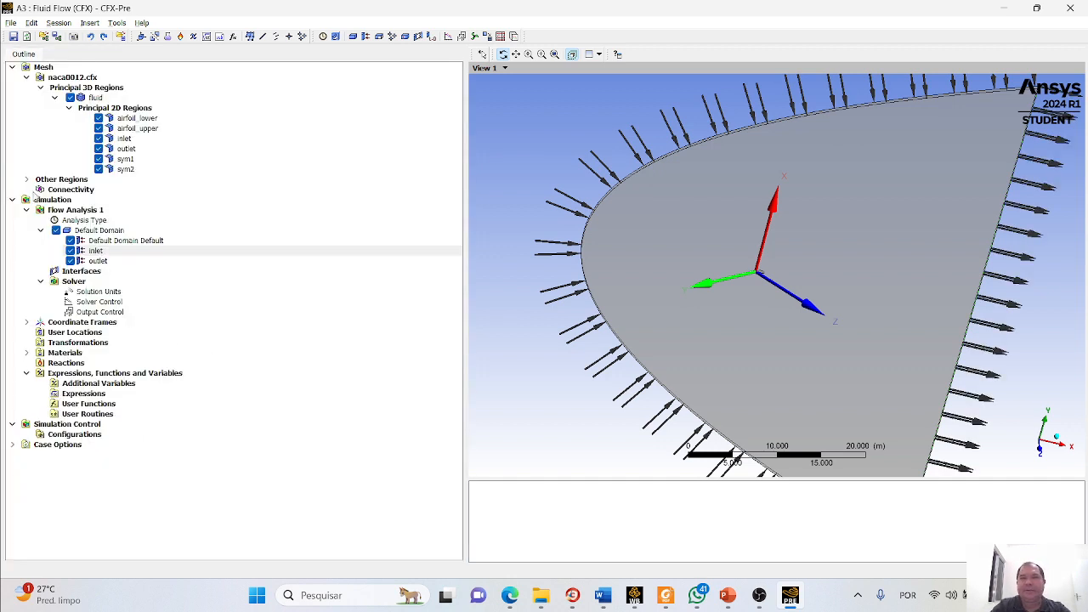
Insert a boundary named symmetry of type Symmetry on the sym1 and sym2 regions and accept it
{"action": "left_click", "coordinate": [365, 36]}
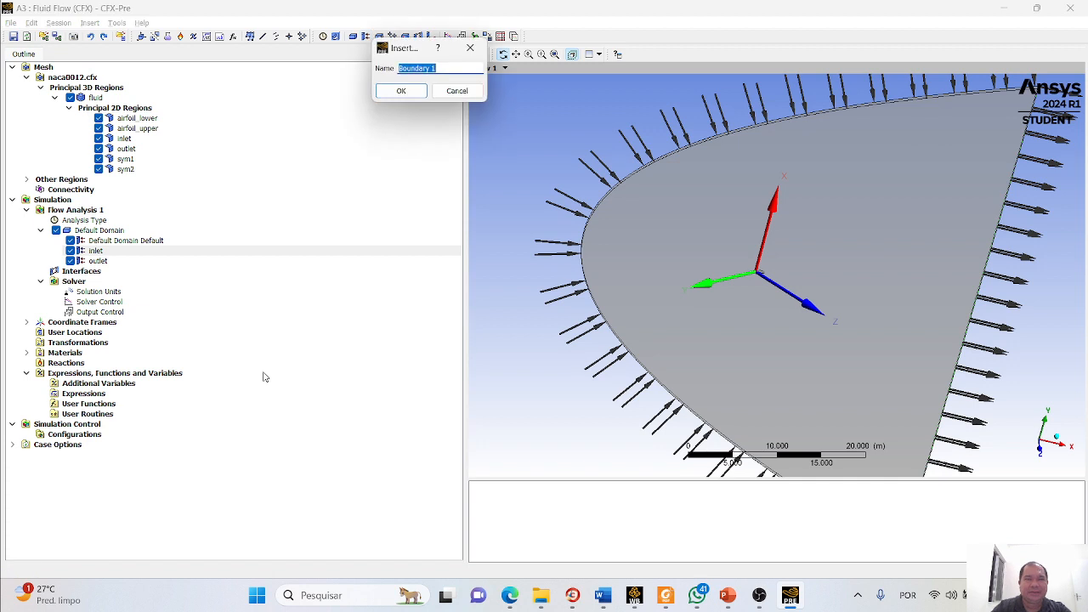
{"action": "type", "text": "symmetry"}
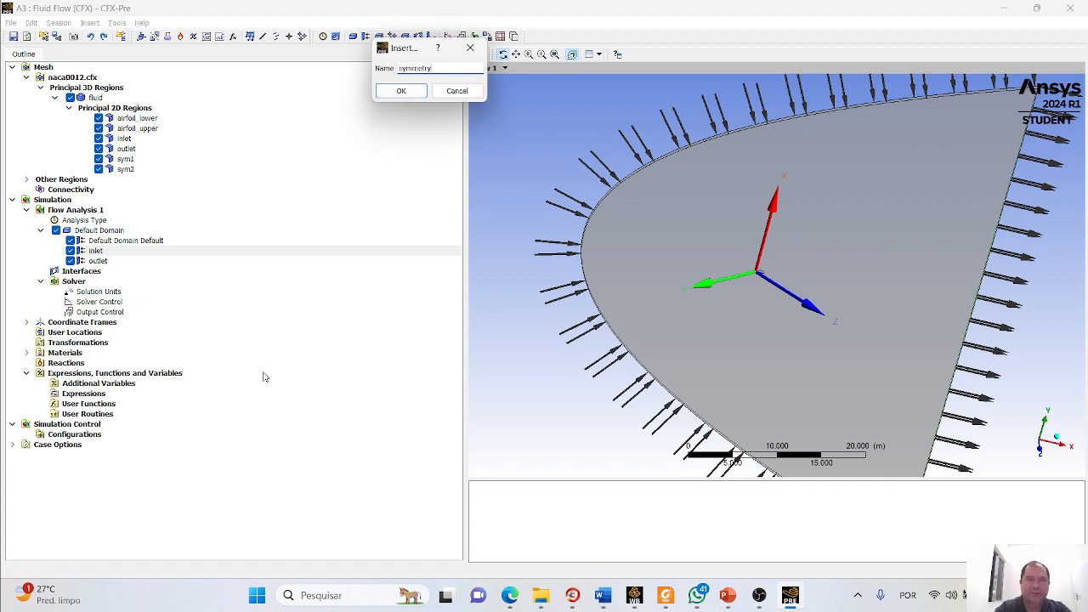
{"action": "key", "text": "Return"}
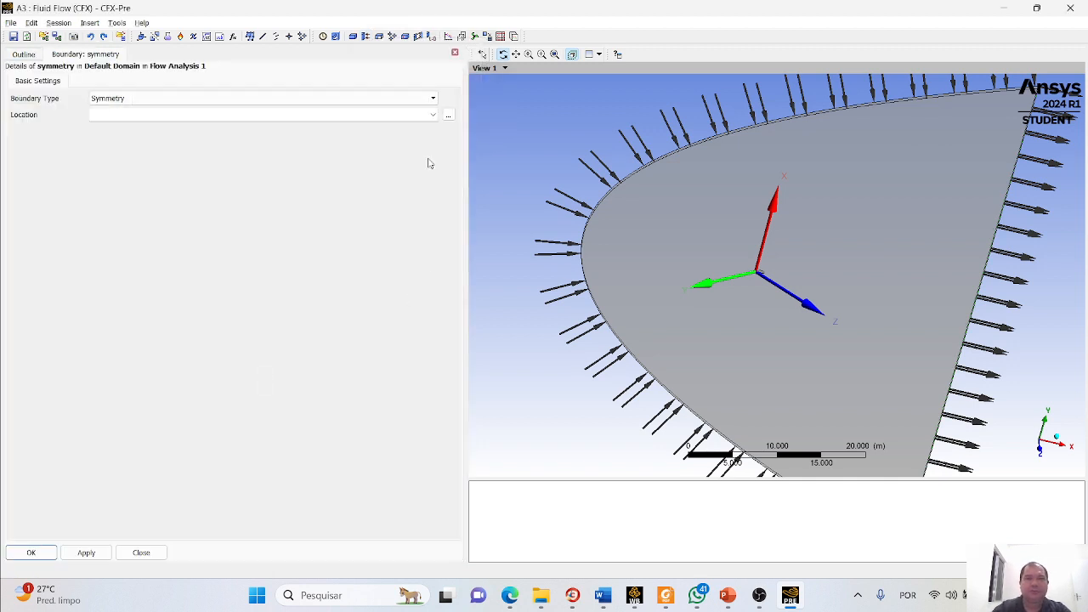
{"action": "left_click", "coordinate": [448, 114]}
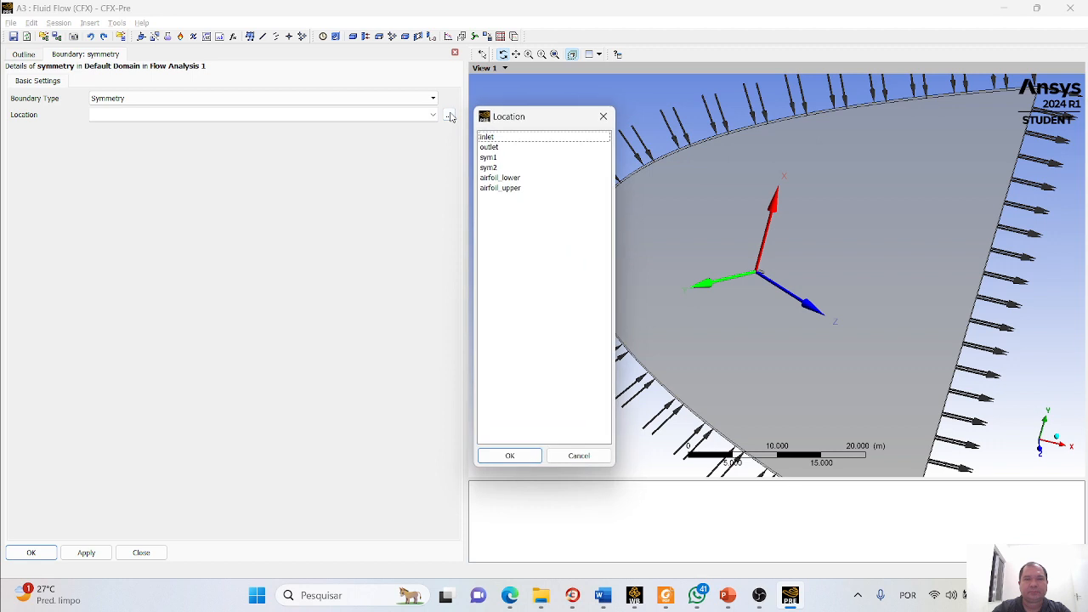
{"action": "left_click", "coordinate": [499, 158]}
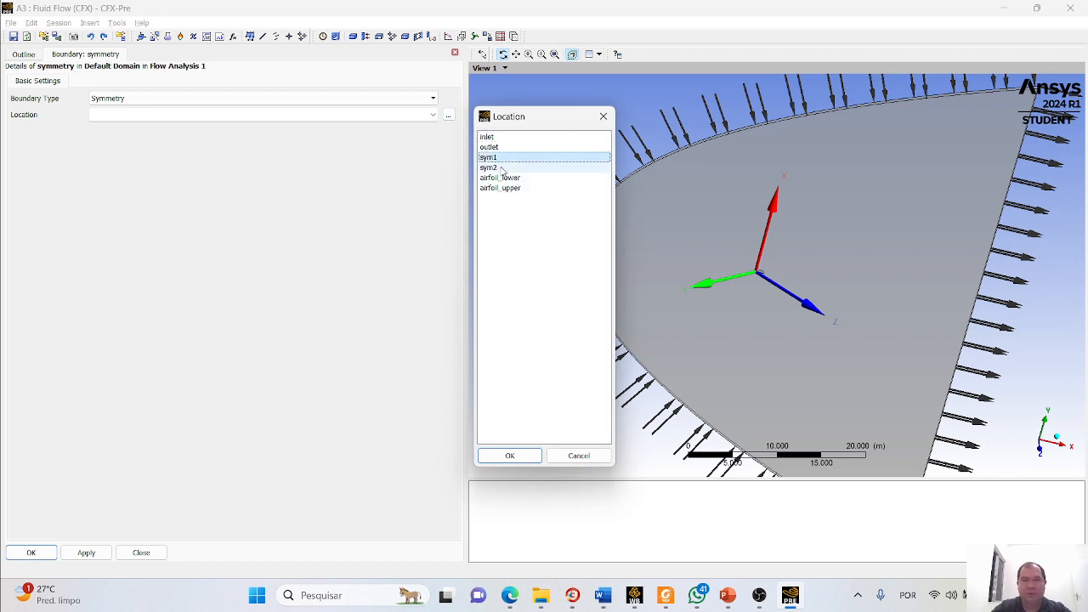
{"action": "left_click", "coordinate": [501, 168], "text": "ctrl"}
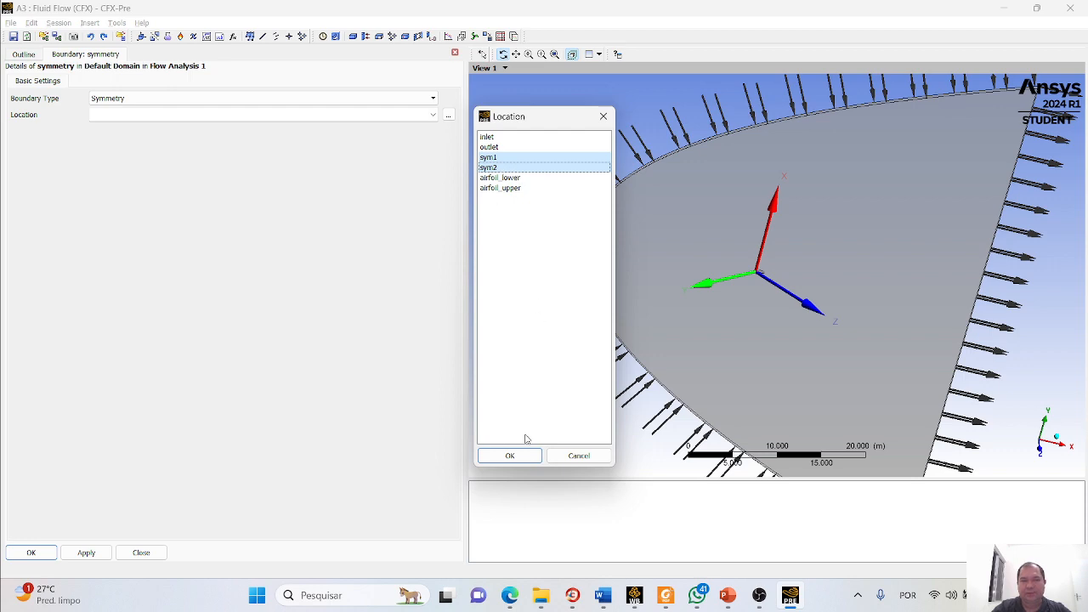
{"action": "left_click", "coordinate": [522, 459]}
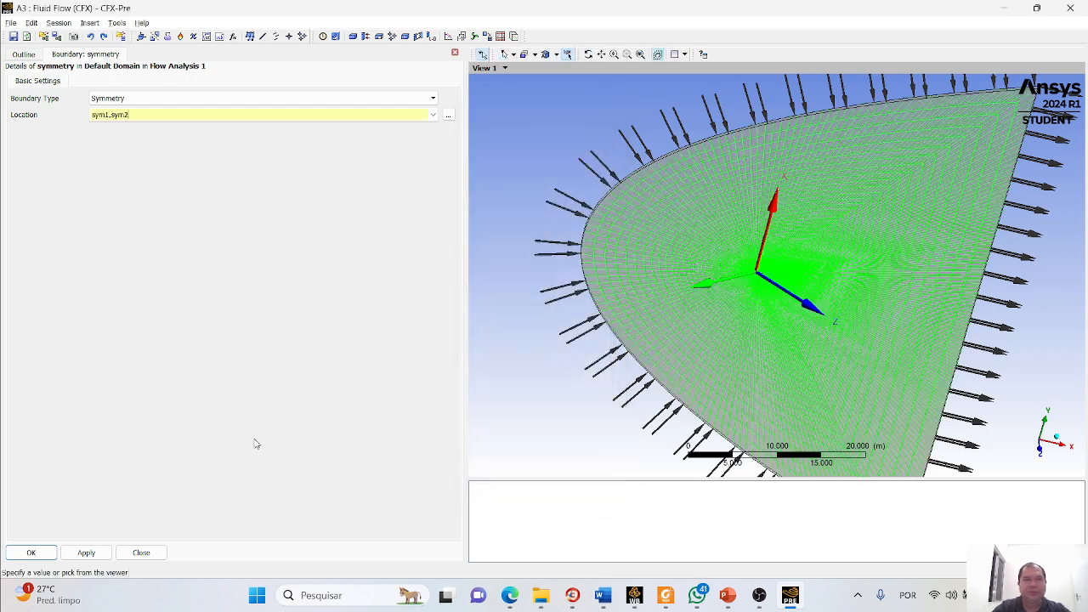
{"action": "left_click", "coordinate": [31, 552]}
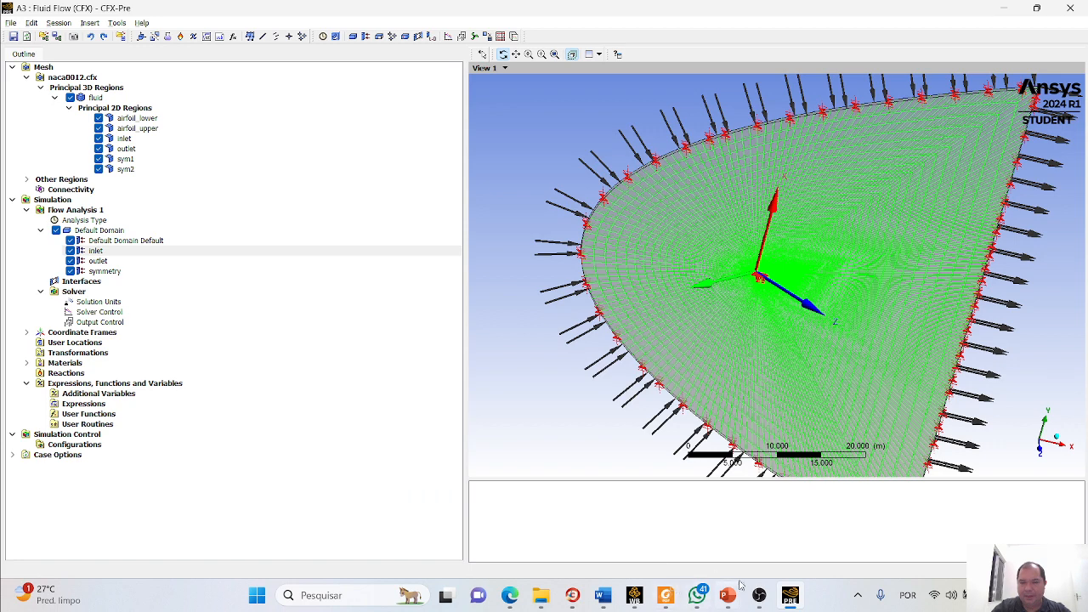
Check the solver setup slide in PowerPoint, and in CFX-Pre insert a boundary named airfoil located on airfoil_lower and airfoil_upper
{"action": "mouse_move", "coordinate": [724, 604]}
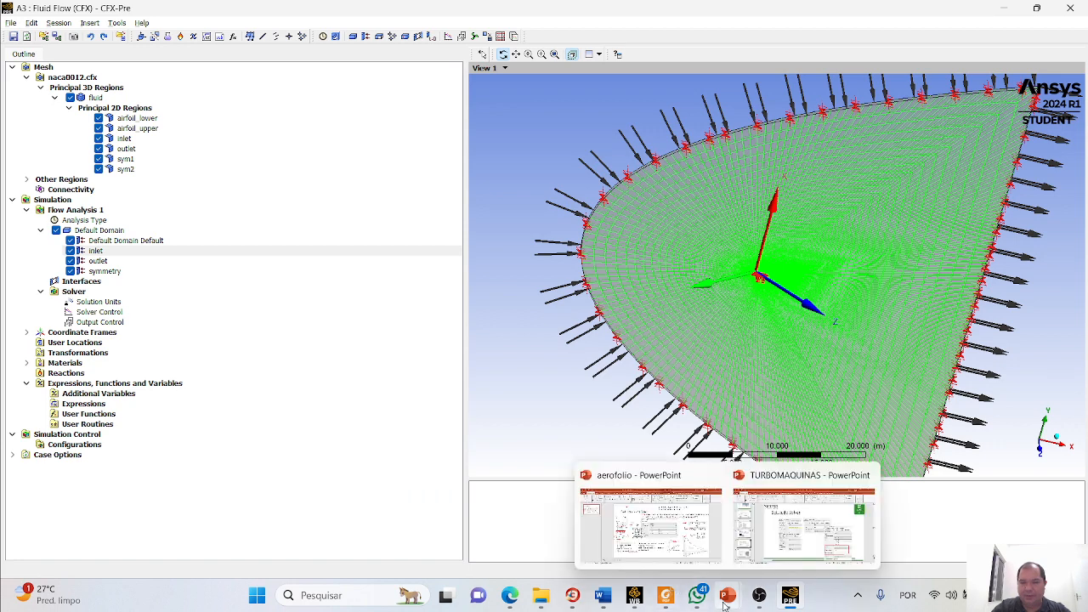
{"action": "left_click", "coordinate": [679, 545]}
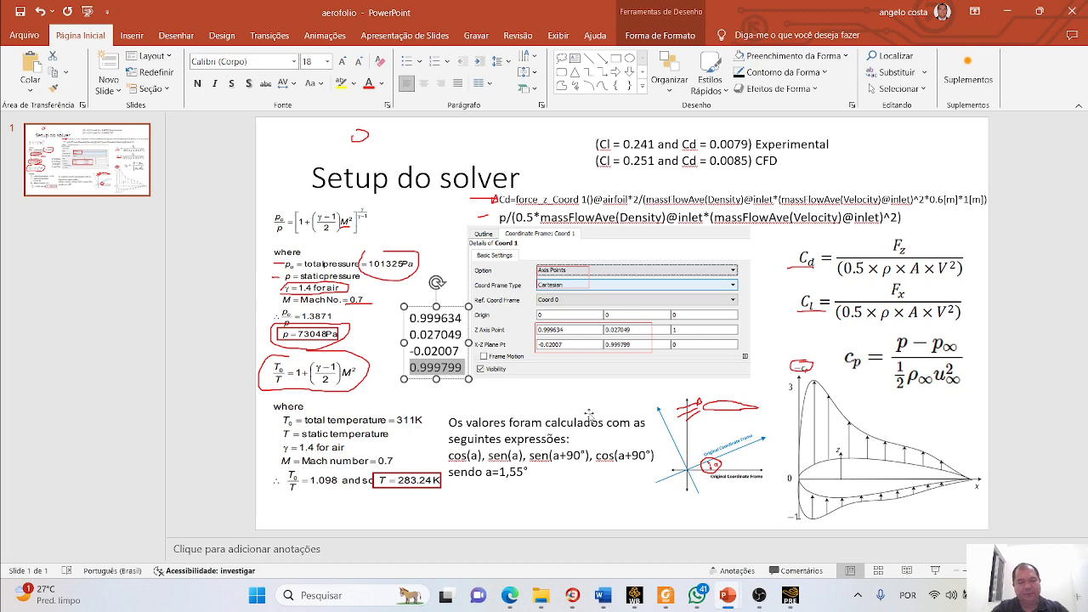
{"action": "key", "text": "alt+Tab"}
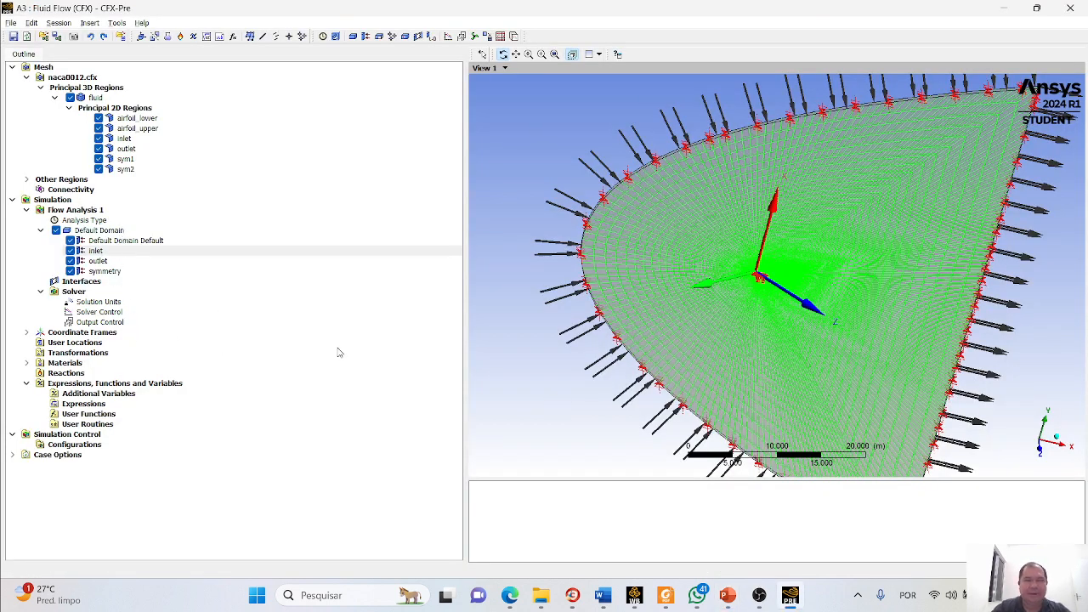
{"action": "left_click", "coordinate": [367, 43]}
{"action": "type", "text": "e"}
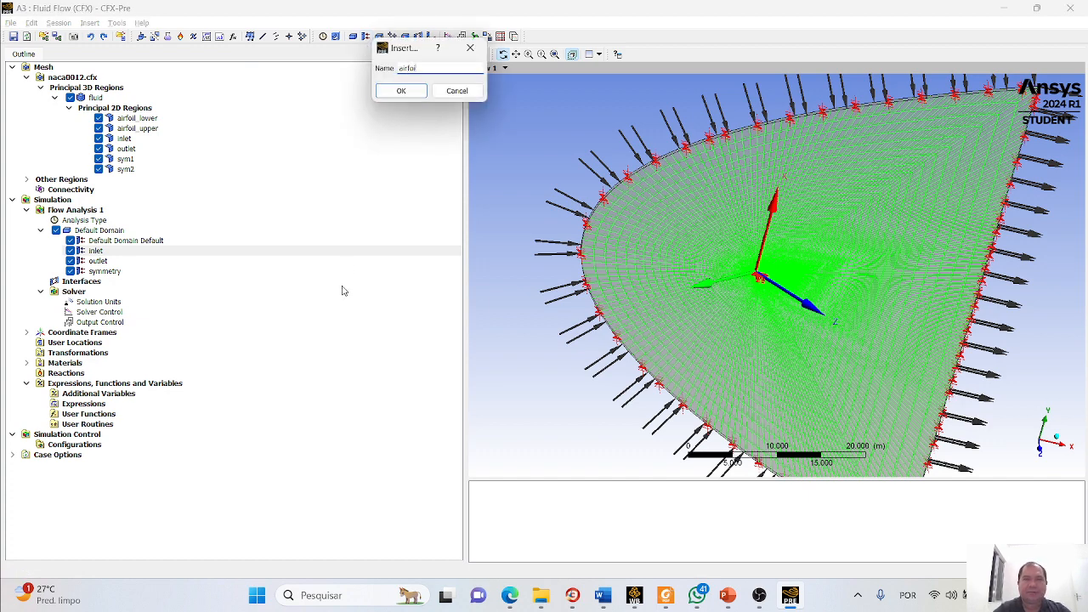
{"action": "key", "text": "Return"}
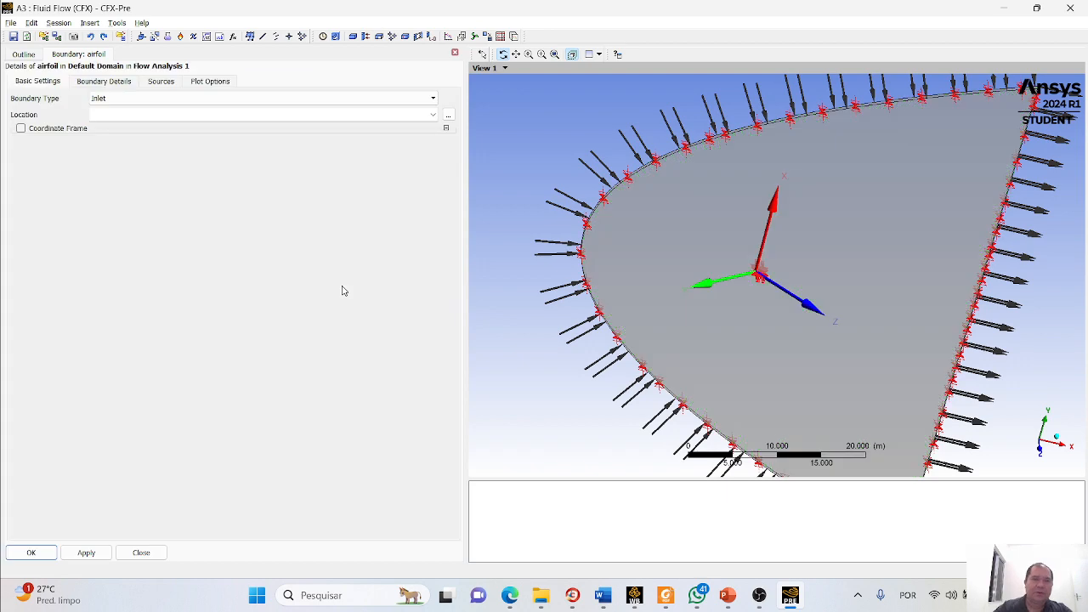
{"action": "left_click", "coordinate": [447, 114]}
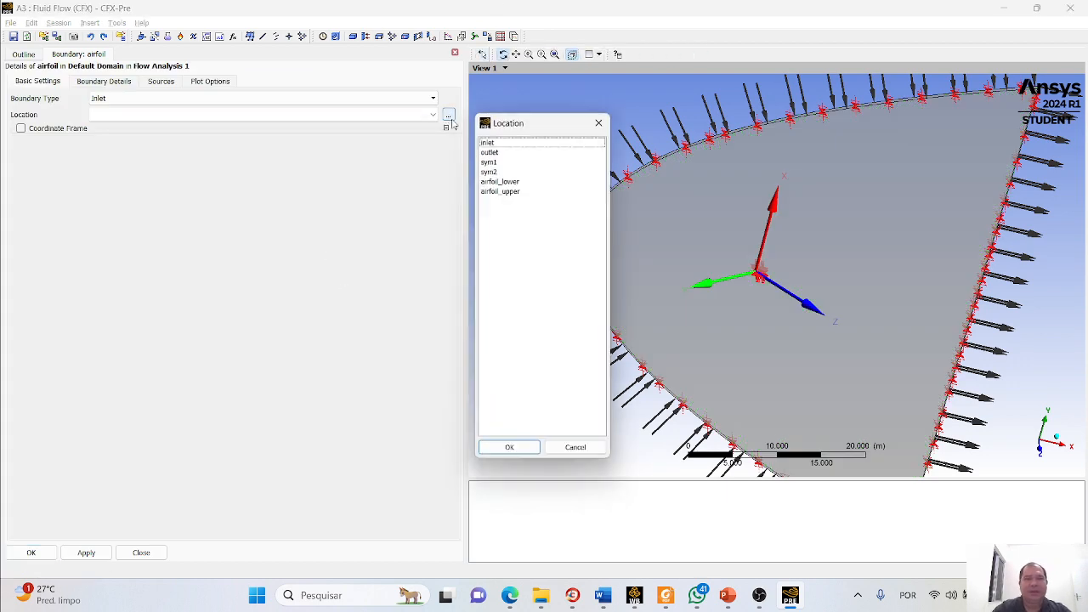
{"action": "left_click", "coordinate": [515, 177]}
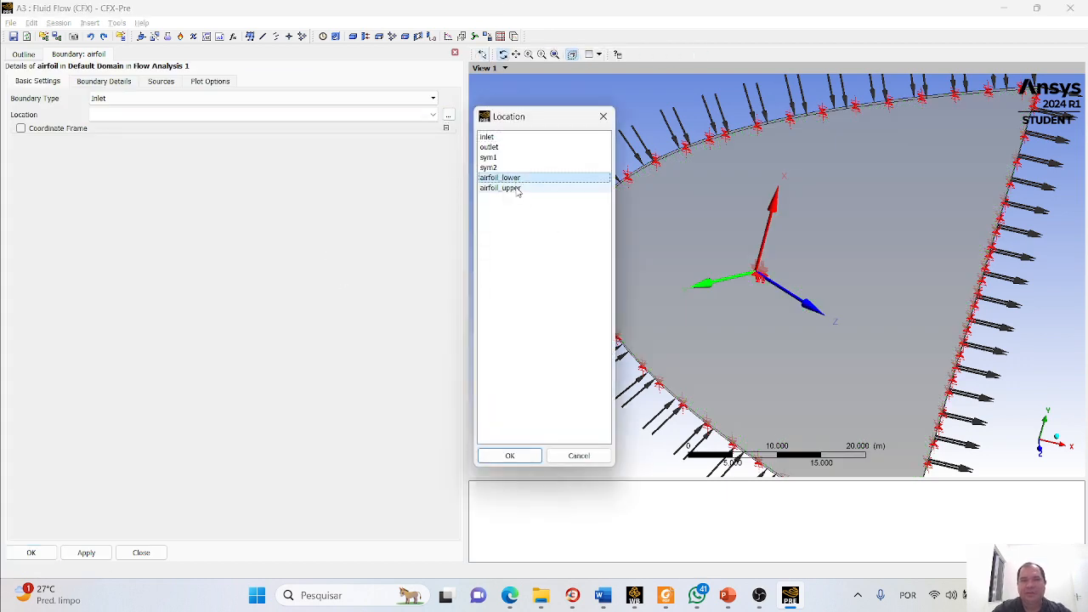
{"action": "left_click", "coordinate": [516, 188], "text": "ctrl"}
{"action": "left_click", "coordinate": [510, 455]}
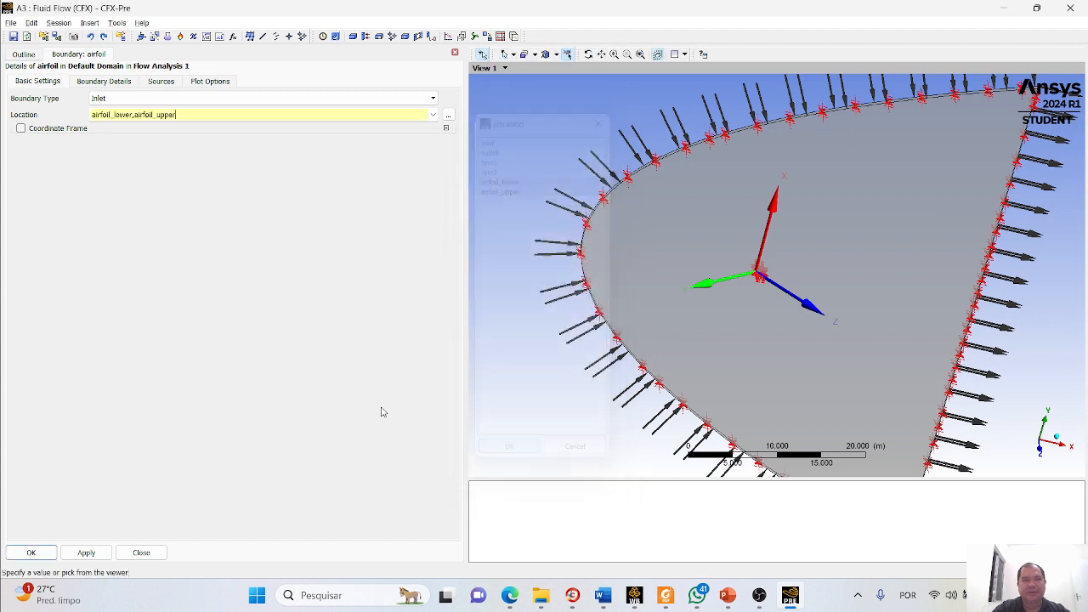
Change the airfoil boundary type to Wall, review its boundary details and accept the boundary
{"action": "left_click", "coordinate": [119, 100]}
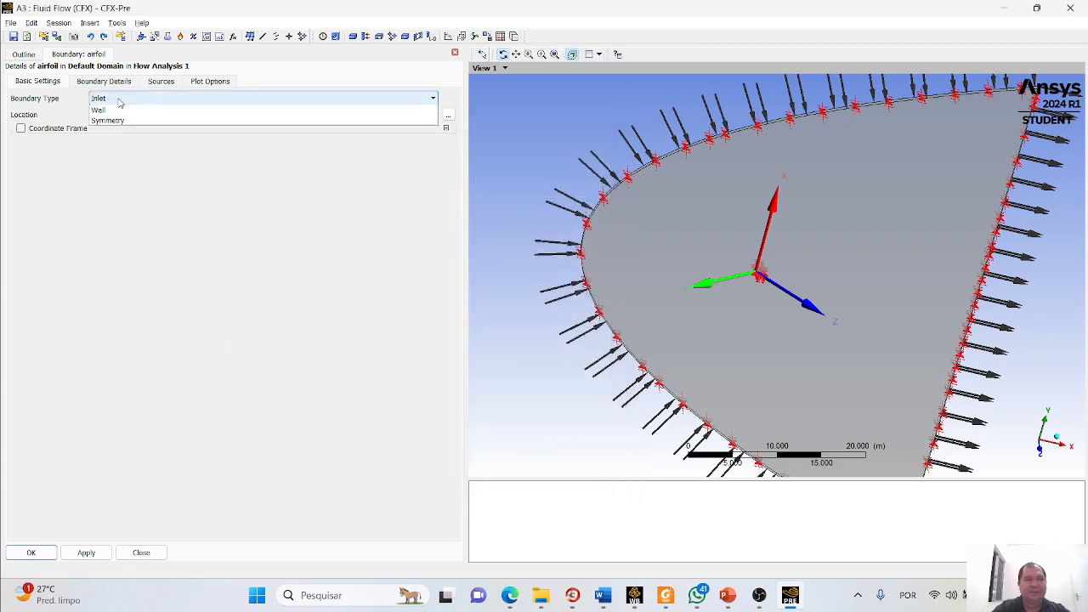
{"action": "left_click", "coordinate": [111, 141]}
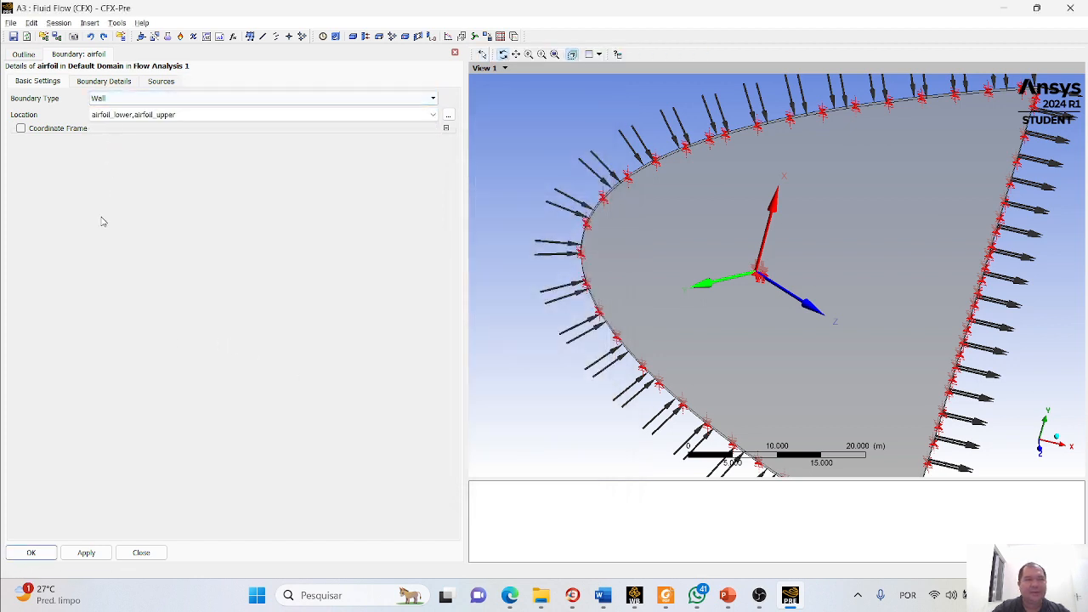
{"action": "left_click", "coordinate": [95, 82]}
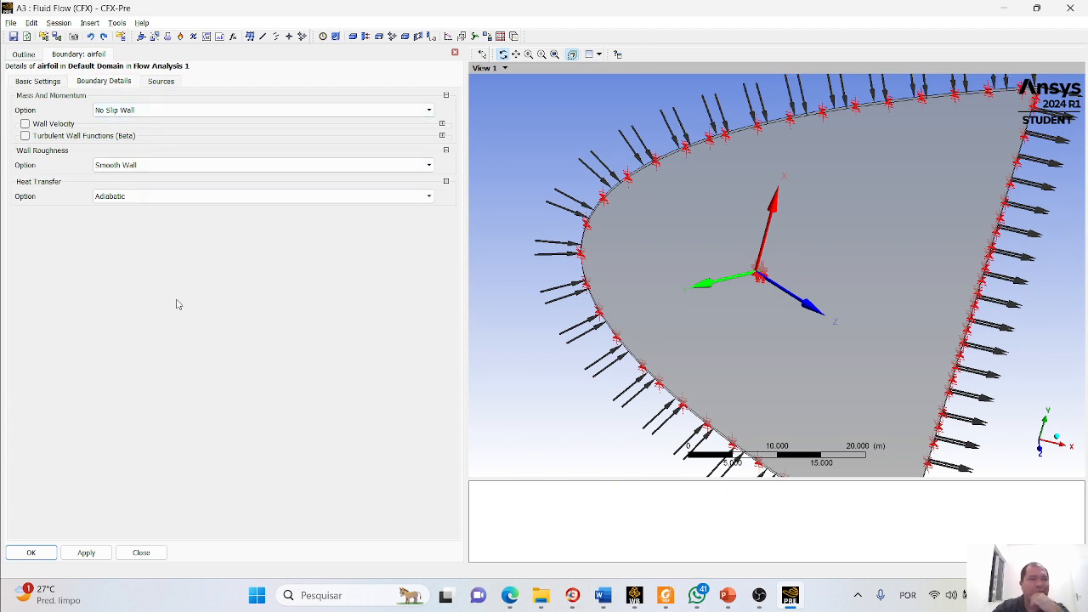
{"action": "left_click", "coordinate": [38, 552]}
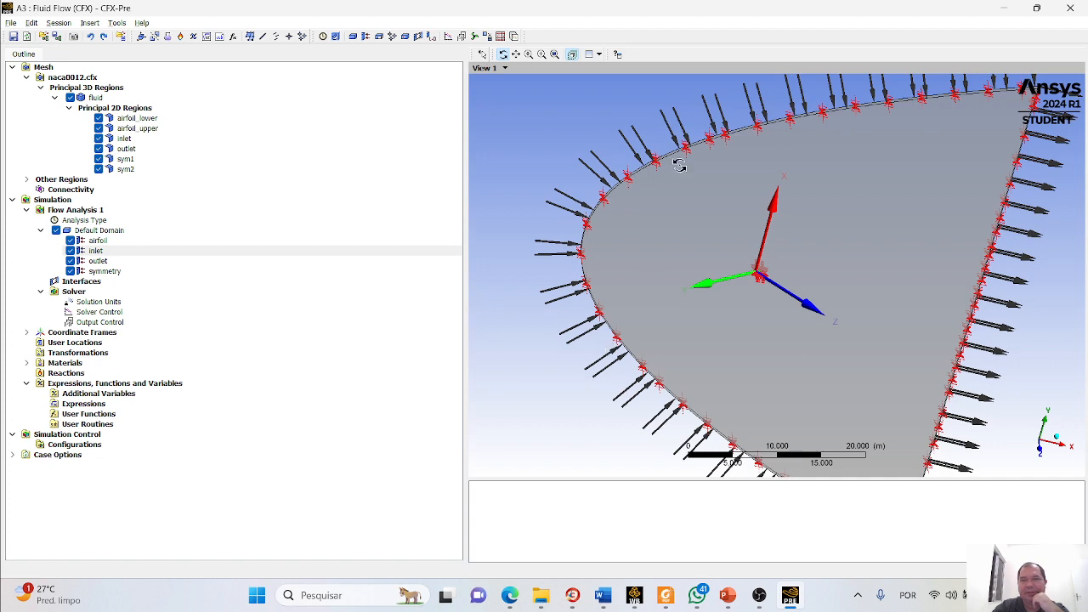
Insert a new expression named CD and open its definition
{"action": "scroll", "coordinate": [751, 274], "scroll_direction": "up", "scroll_amount": 3}
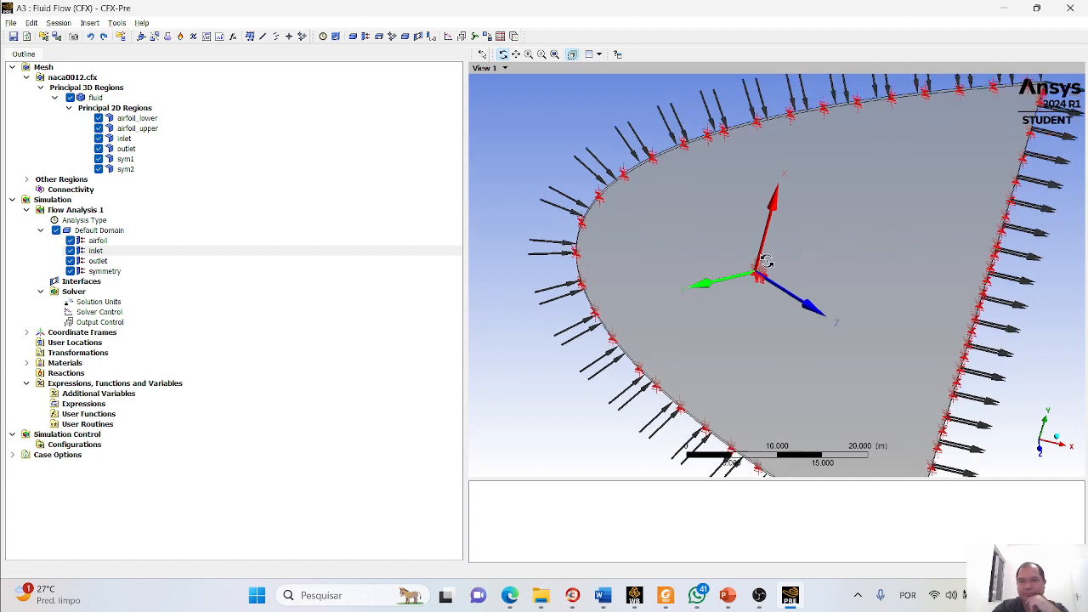
{"action": "left_click_drag", "start_coordinate": [751, 273], "coordinate": [816, 309]}
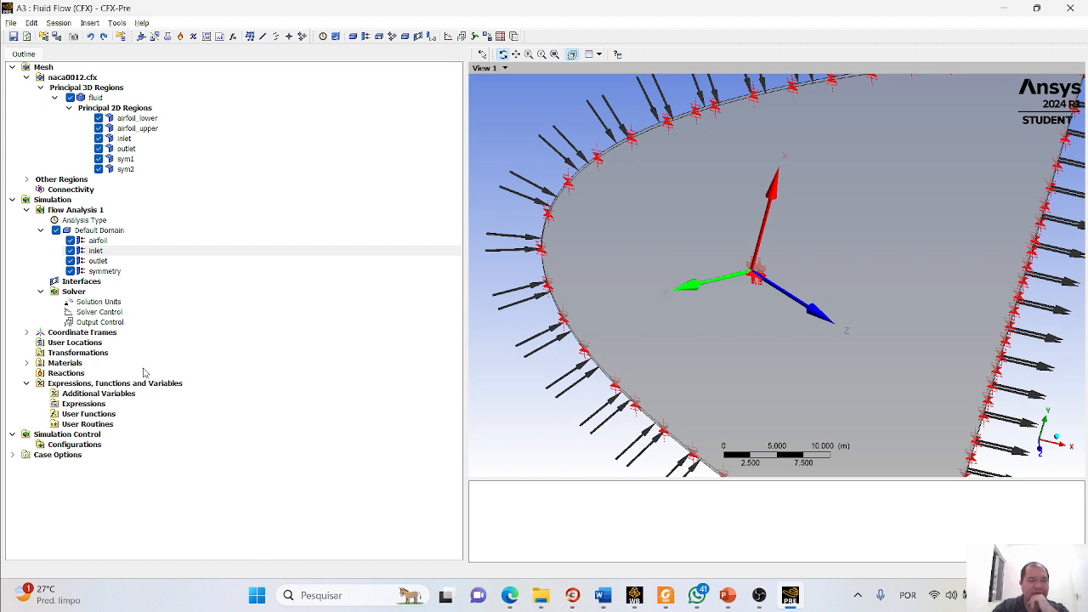
{"action": "left_click", "coordinate": [97, 324]}
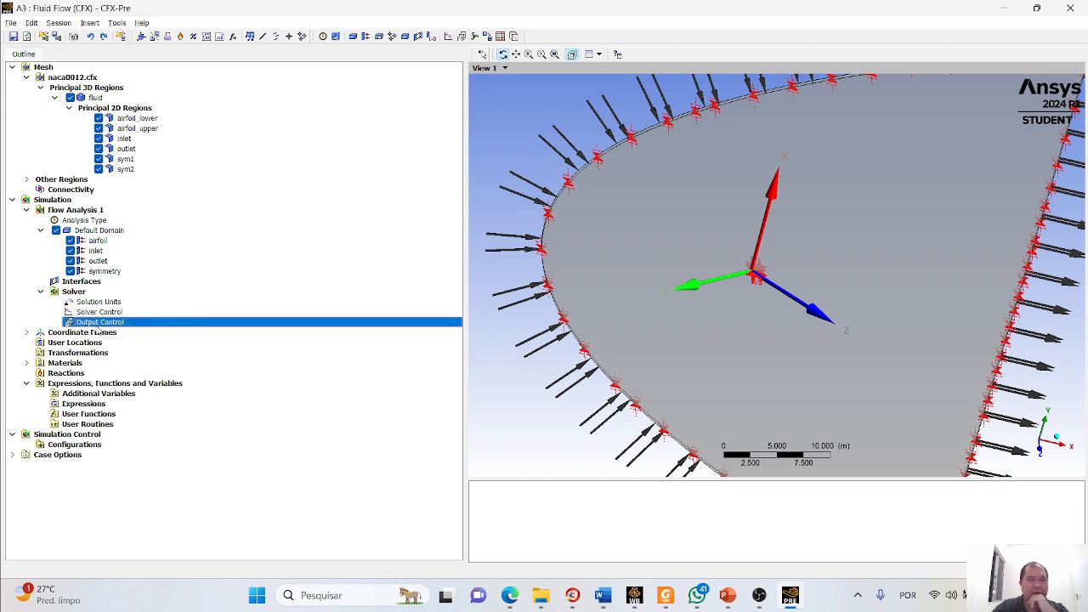
{"action": "right_click", "coordinate": [73, 407]}
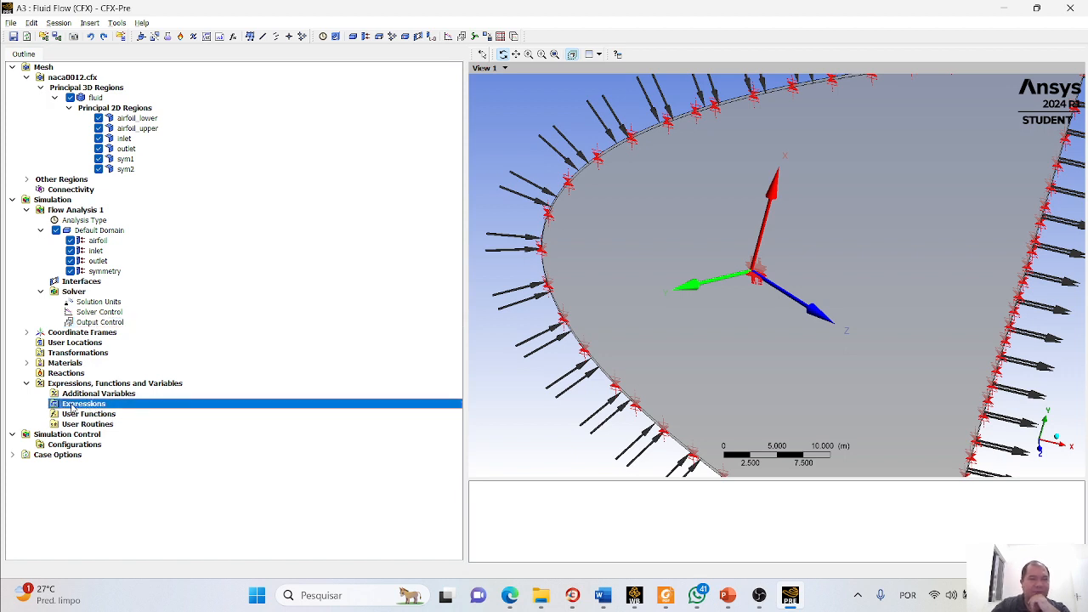
{"action": "mouse_move", "coordinate": [177, 417]}
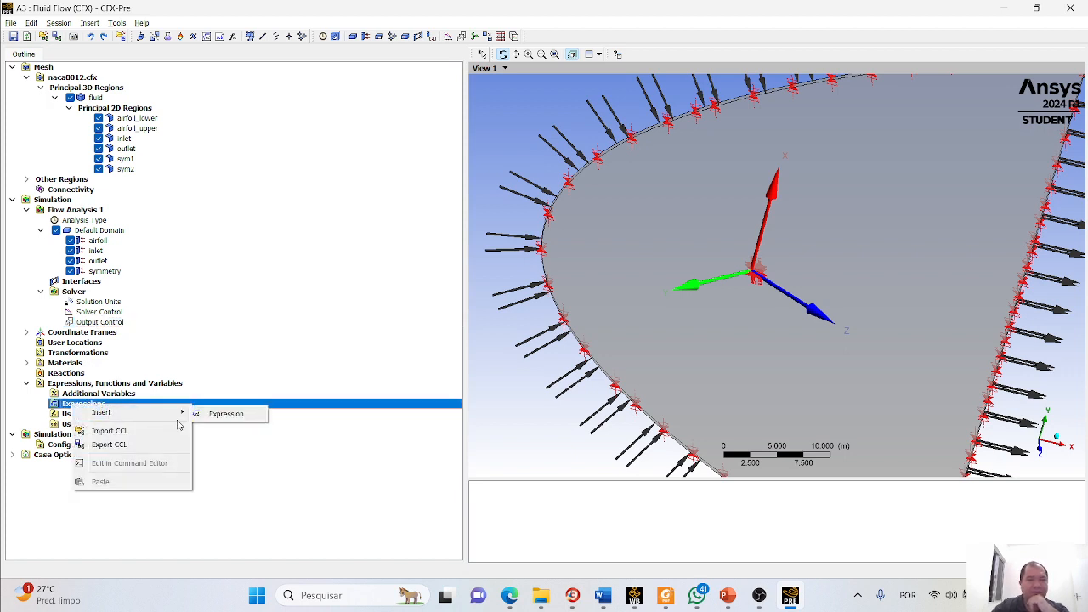
{"action": "left_click", "coordinate": [231, 417]}
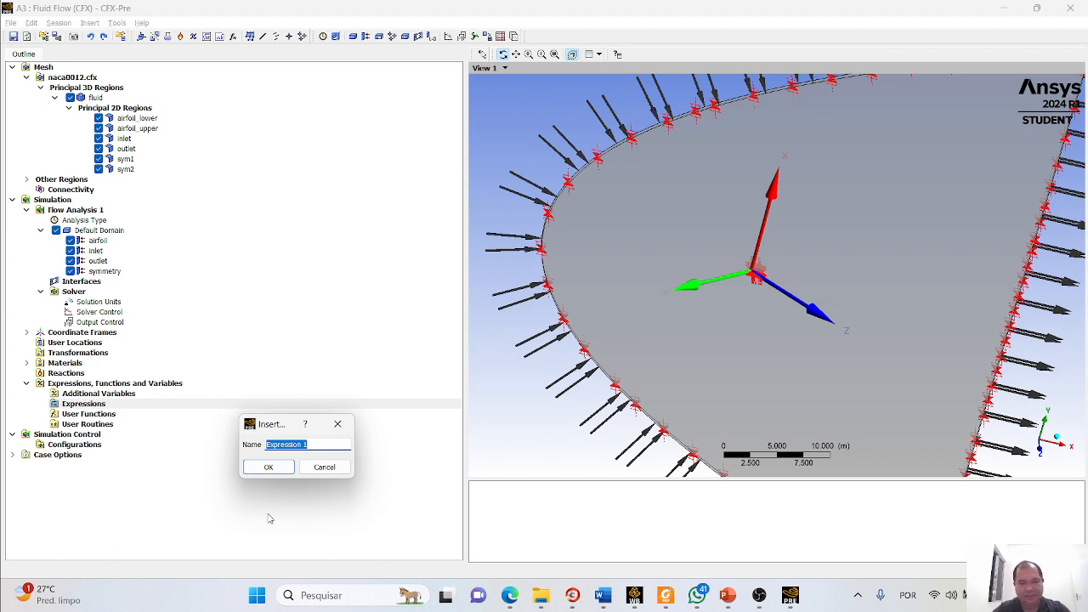
{"action": "type", "text": "CD"}
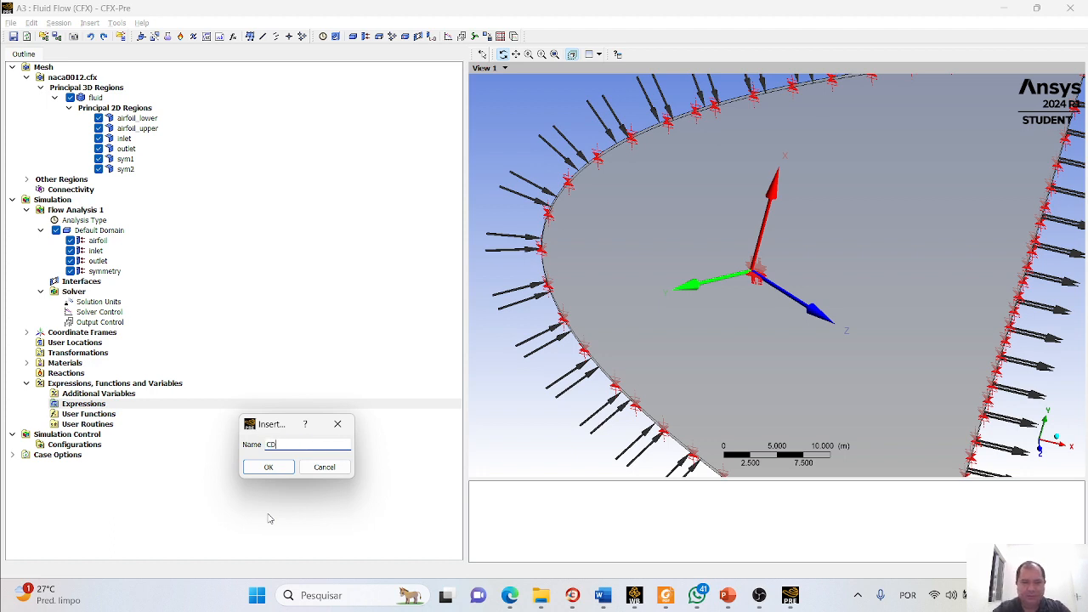
{"action": "key", "text": "Return"}
{"action": "left_click", "coordinate": [268, 513]}
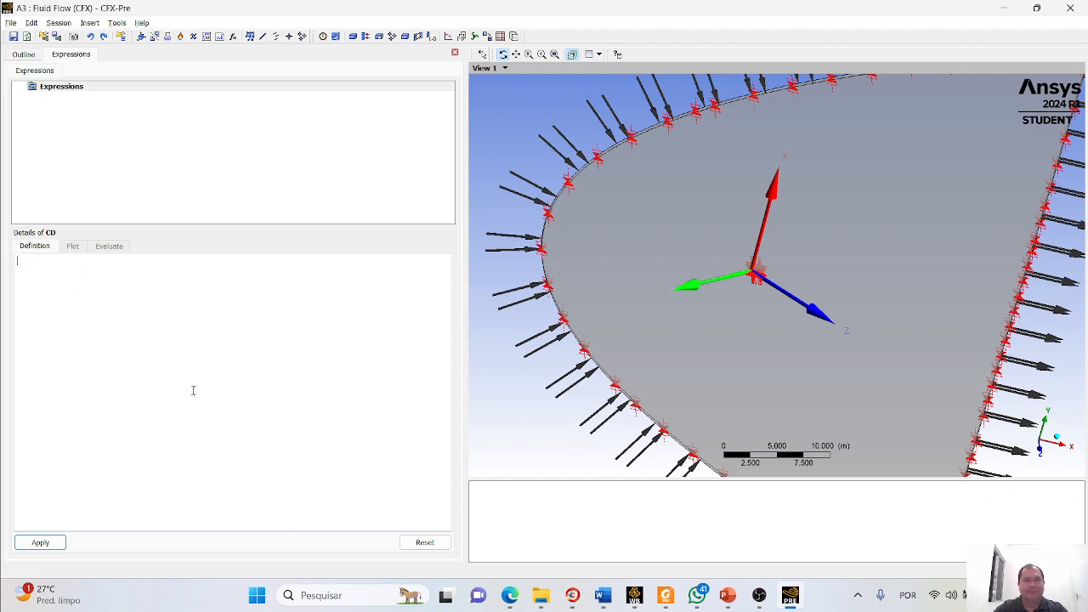
{"action": "key", "text": "alt+Tab"}
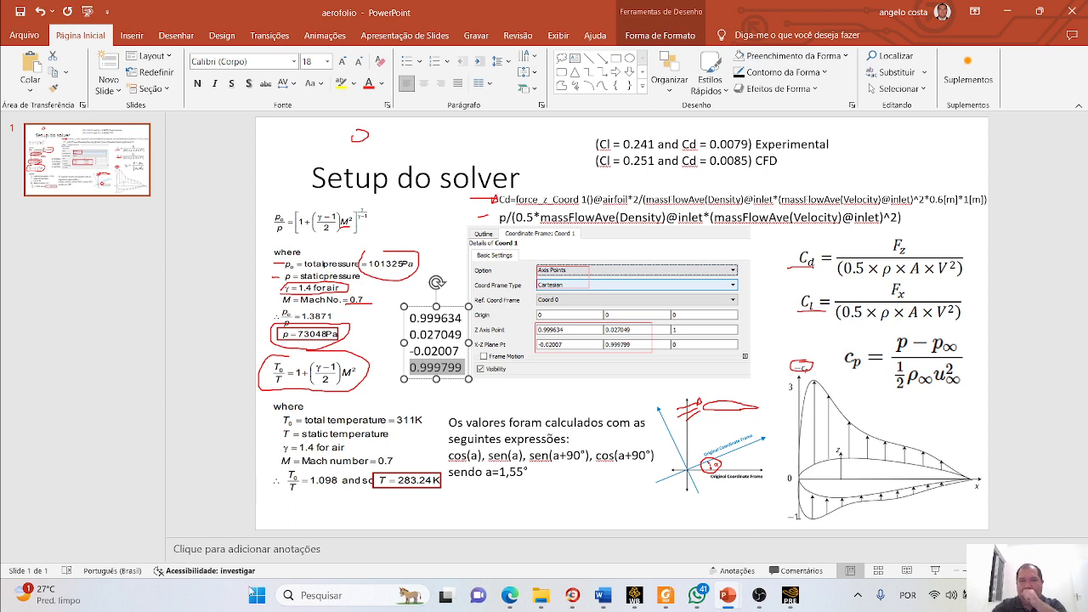
{"action": "left_click_drag", "start_coordinate": [516, 199], "coordinate": [627, 198]}
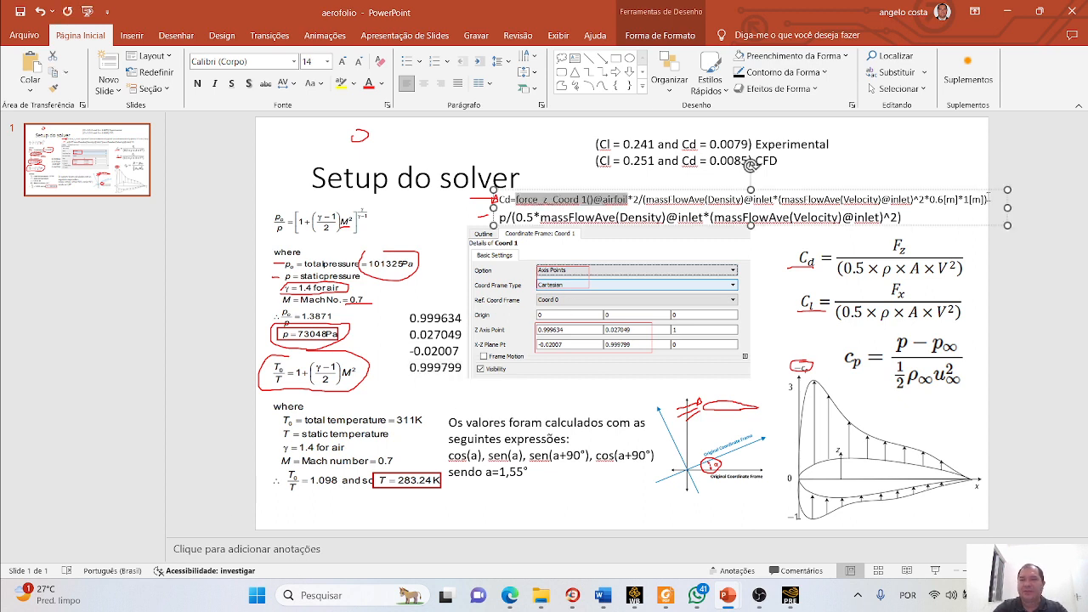
{"action": "left_click", "coordinate": [958, 201], "text": "shift"}
{"action": "key", "text": "ctrl+c"}
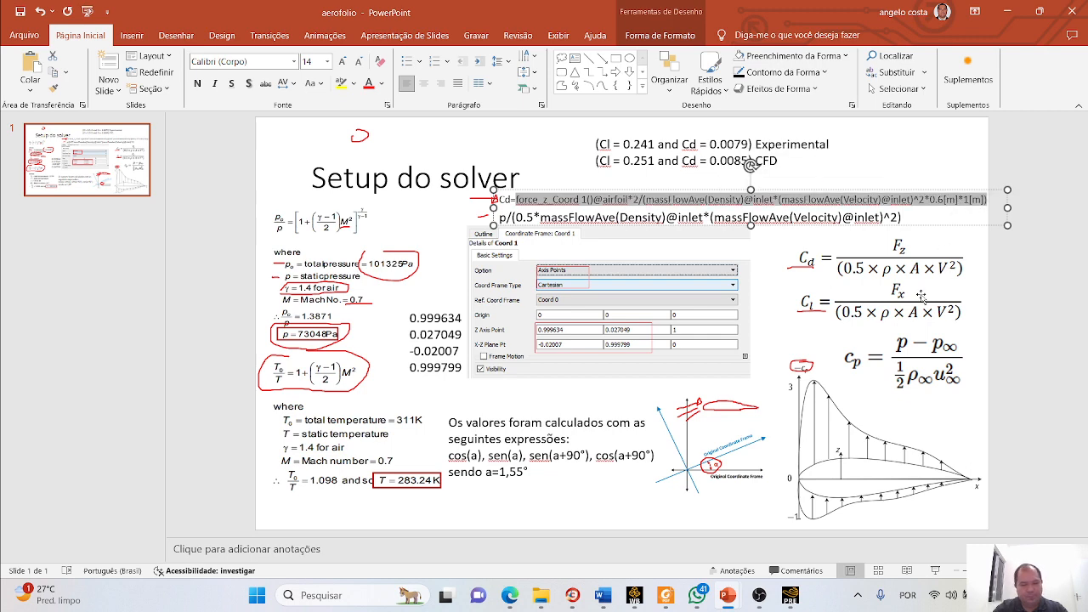
{"action": "key", "text": "alt+Tab"}
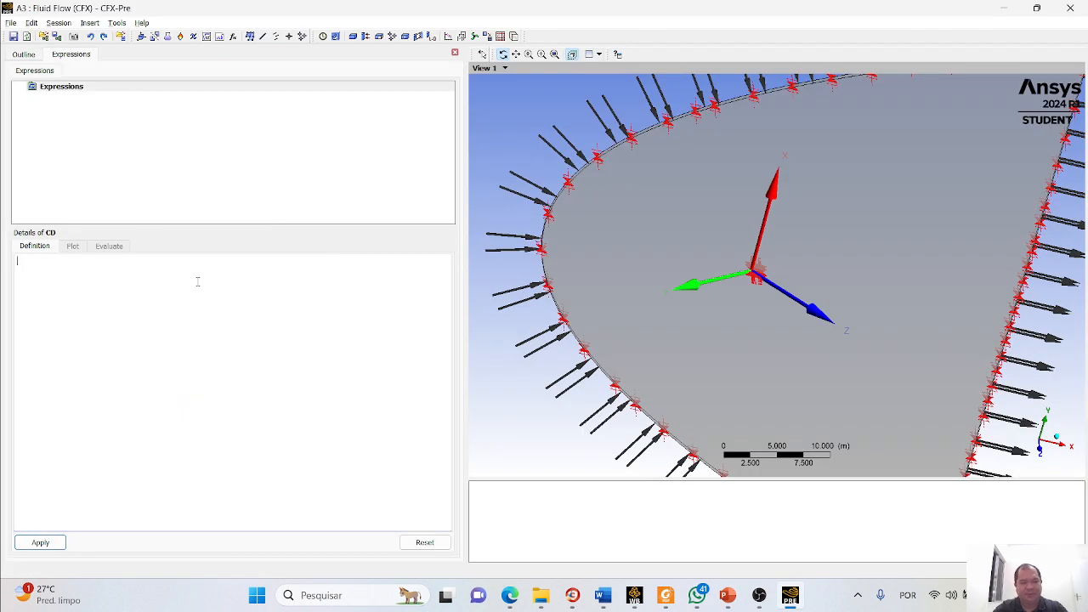
{"action": "key", "text": "ctrl+v"}
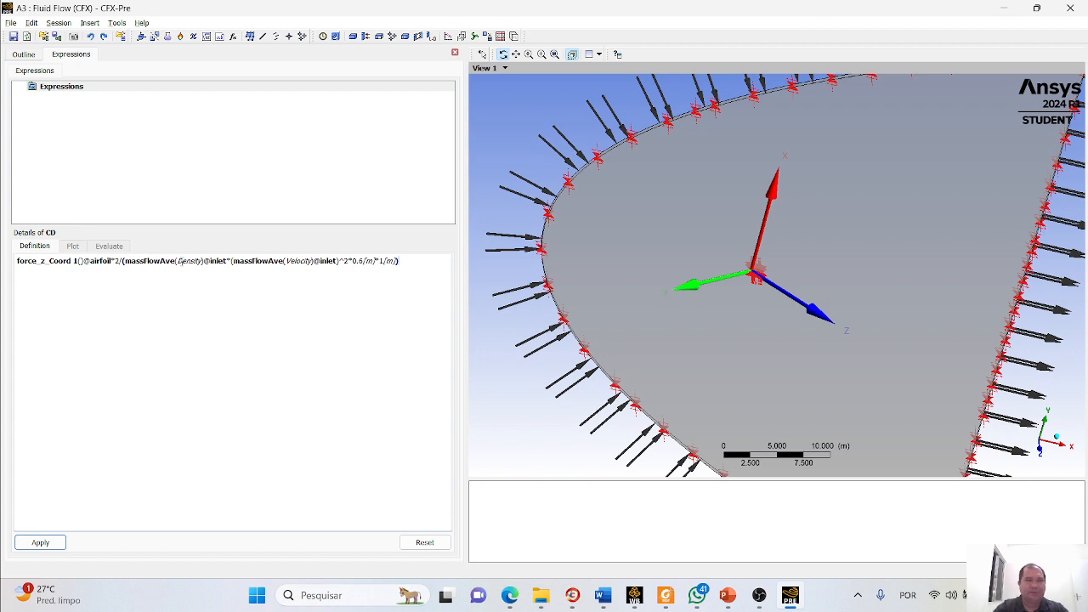
{"action": "left_click", "coordinate": [25, 543]}
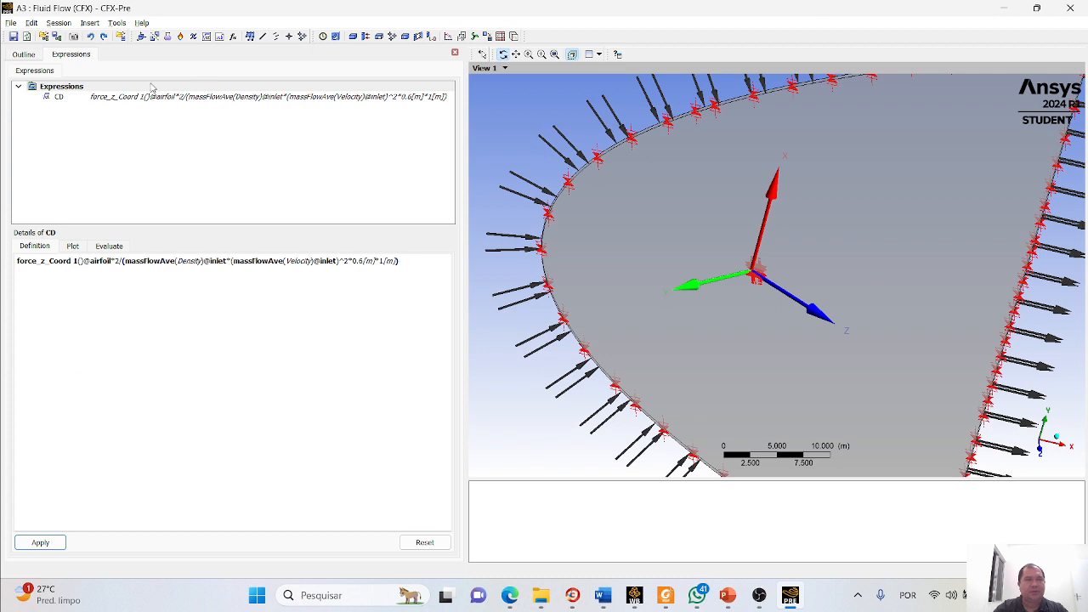
Insert a new expression named CL alongside the CD expression
{"action": "right_click", "coordinate": [64, 95]}
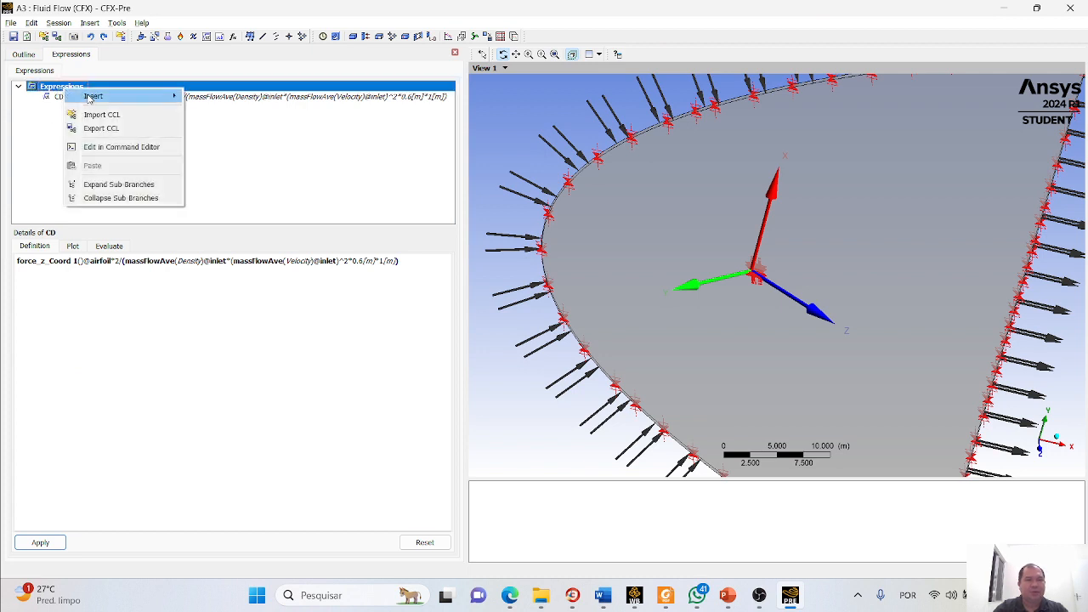
{"action": "mouse_move", "coordinate": [85, 91]}
{"action": "left_click", "coordinate": [214, 96]}
{"action": "type", "text": "C"}
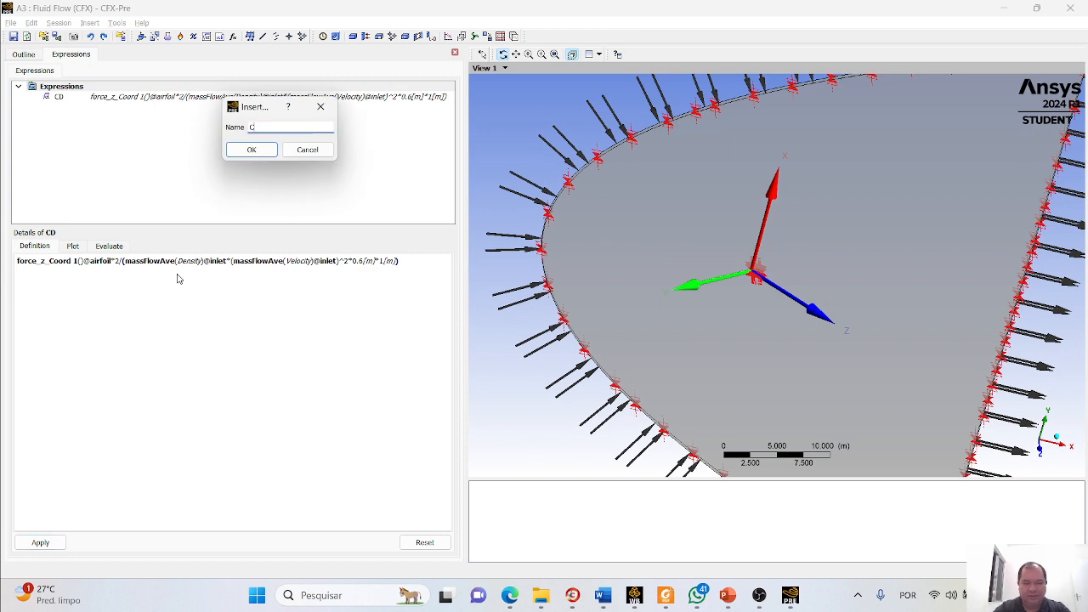
{"action": "type", "text": "L"}
{"action": "left_click", "coordinate": [255, 151]}
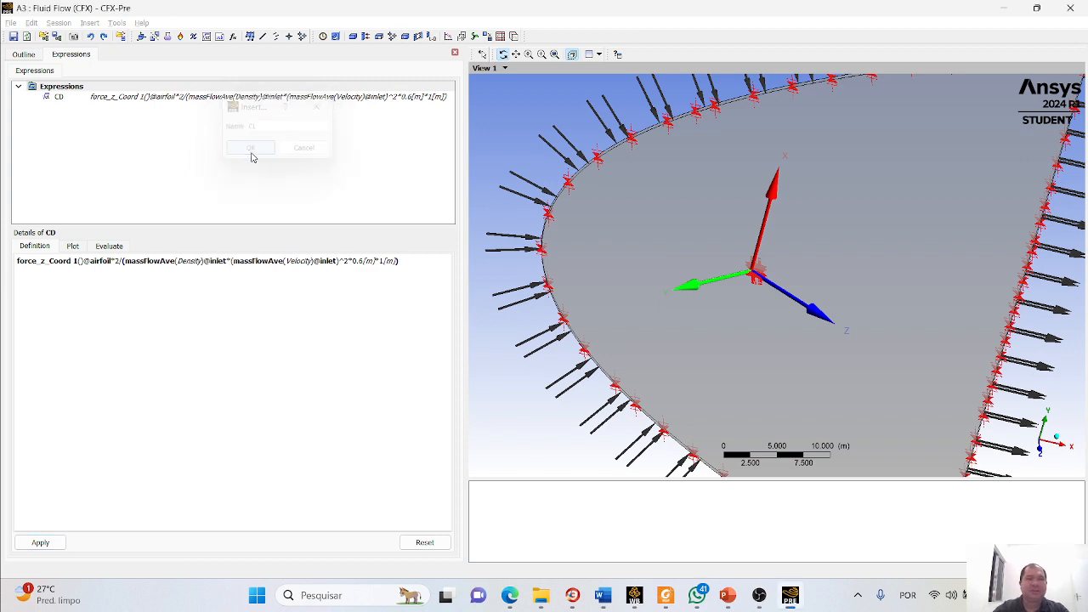
Paste the copied CD formula as the CL definition, change its force term to force_x_Coord 1, and apply it
{"action": "key", "text": "ctrl+v"}
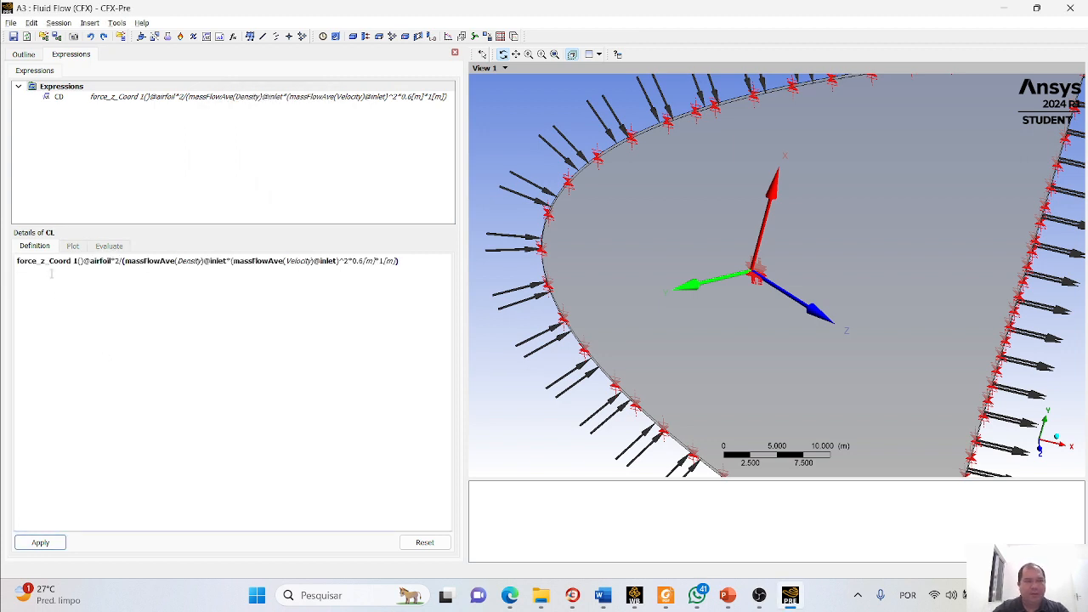
{"action": "left_click", "coordinate": [44, 263]}
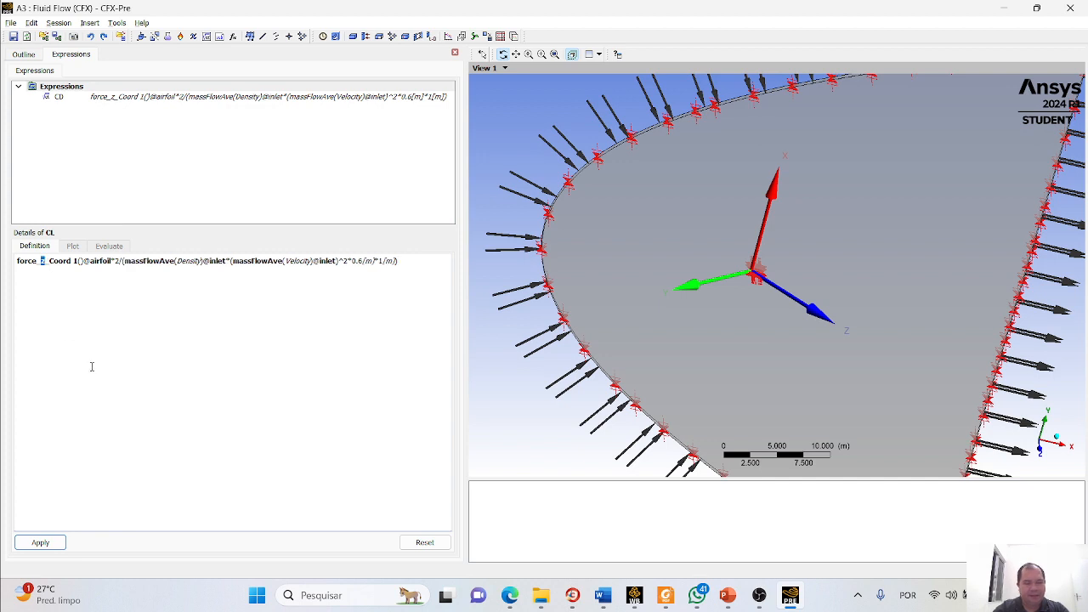
{"action": "type", "text": "X"}
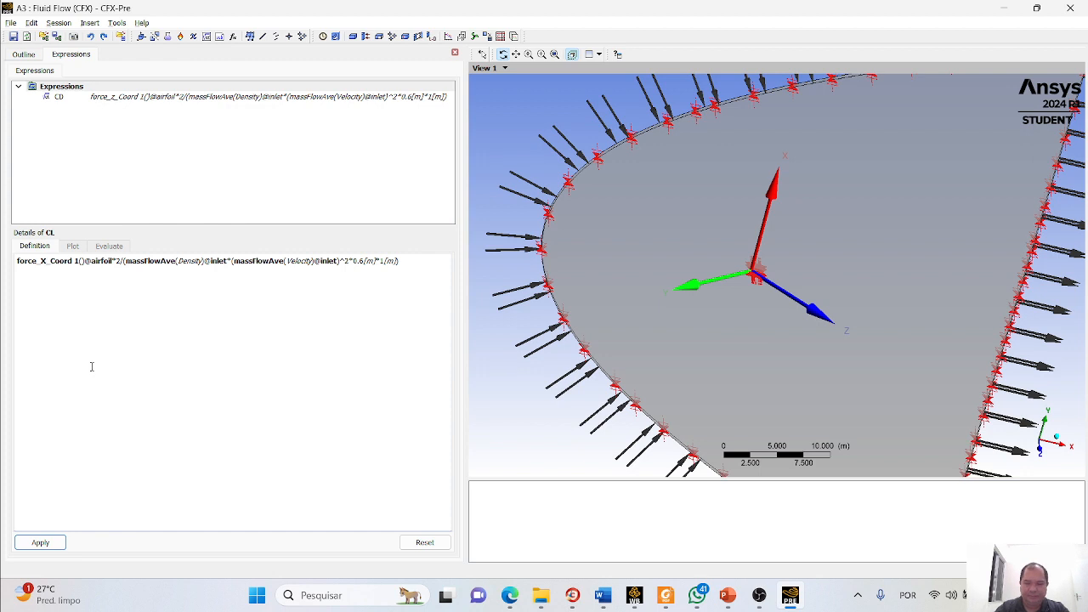
{"action": "key", "text": "BackSpace"}
{"action": "type", "text": "x"}
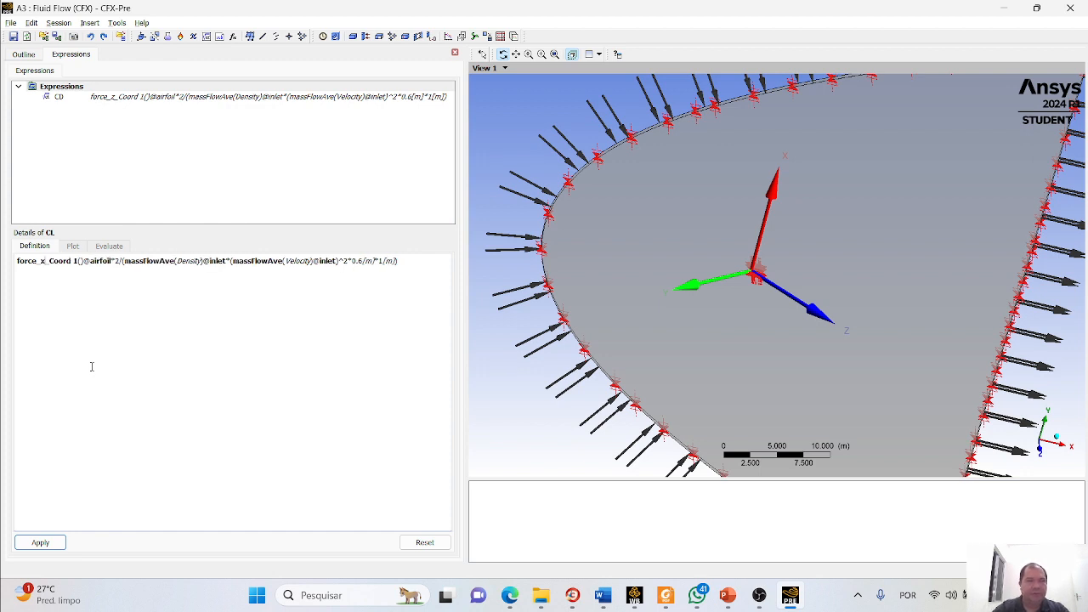
{"action": "left_click", "coordinate": [39, 542]}
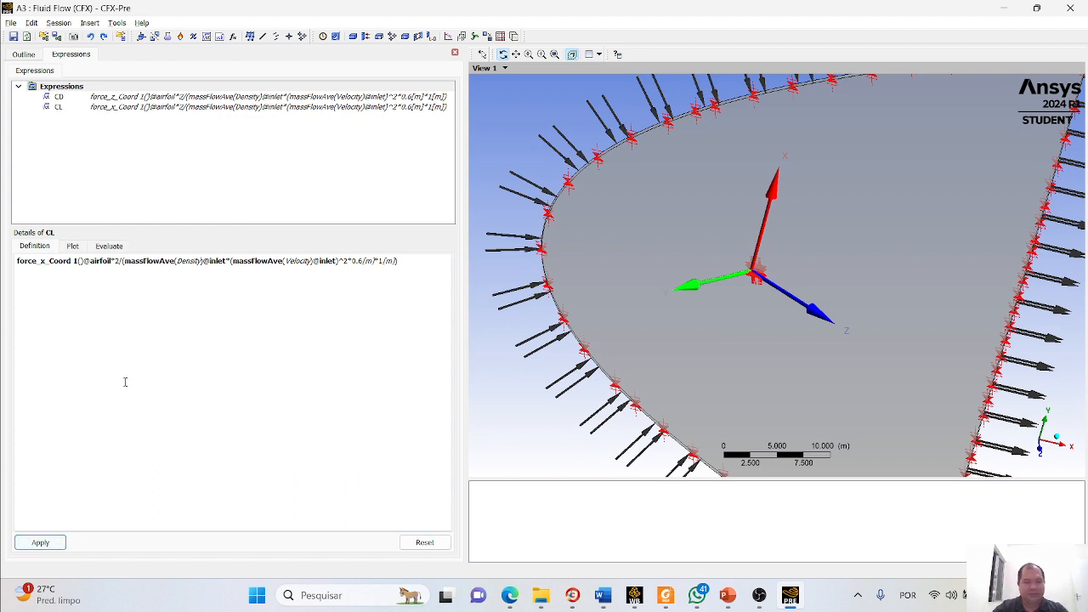
Enable monitor objects in the Output Control of Flow Analysis 1 and add a monitor named coefCD
{"action": "left_click", "coordinate": [24, 54]}
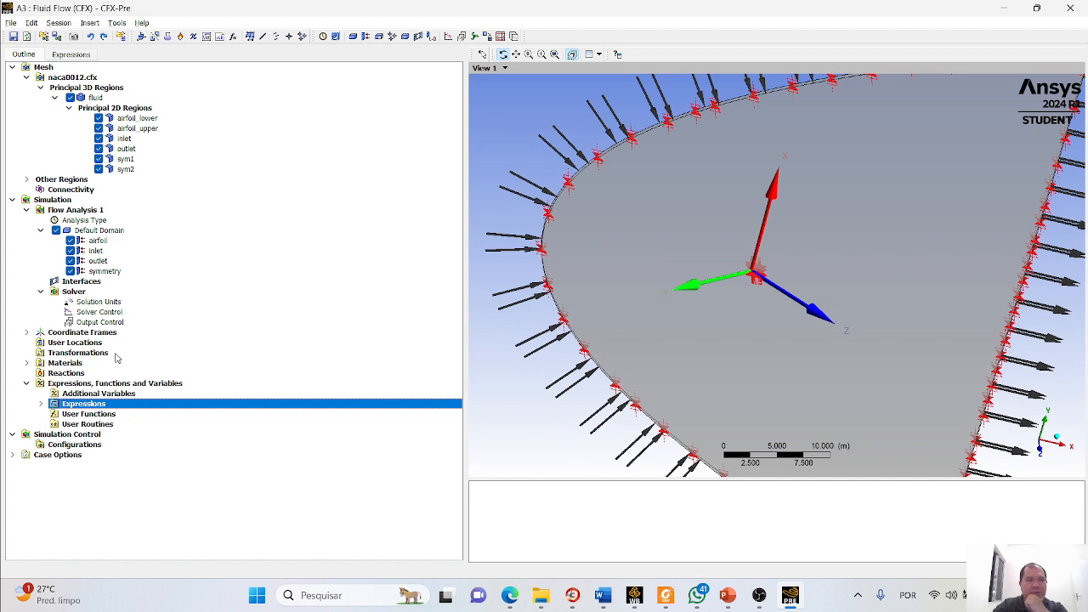
{"action": "double_click", "coordinate": [115, 324]}
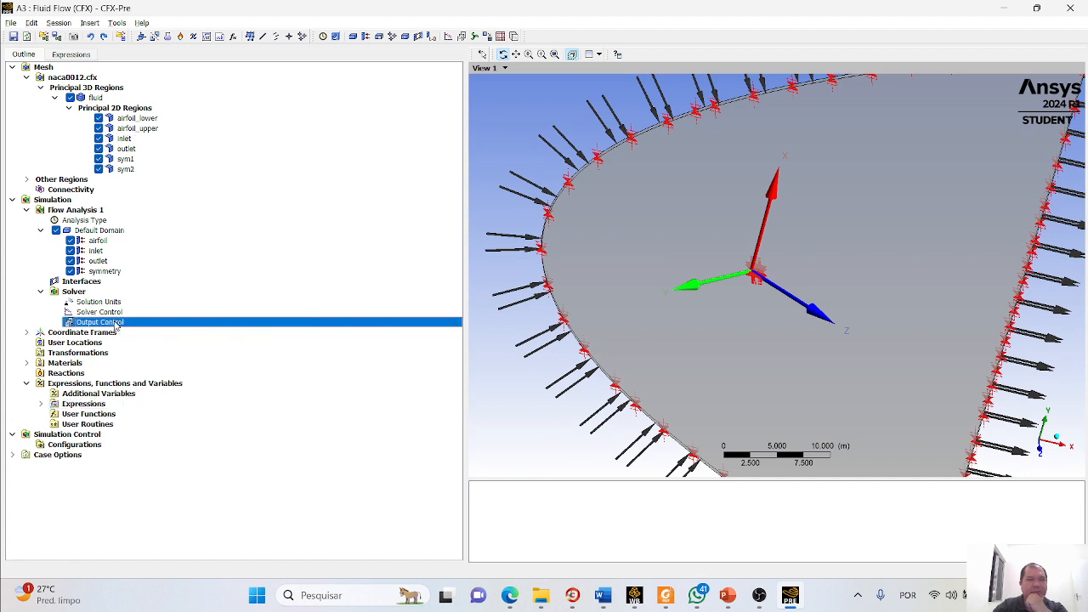
{"action": "left_click", "coordinate": [107, 81]}
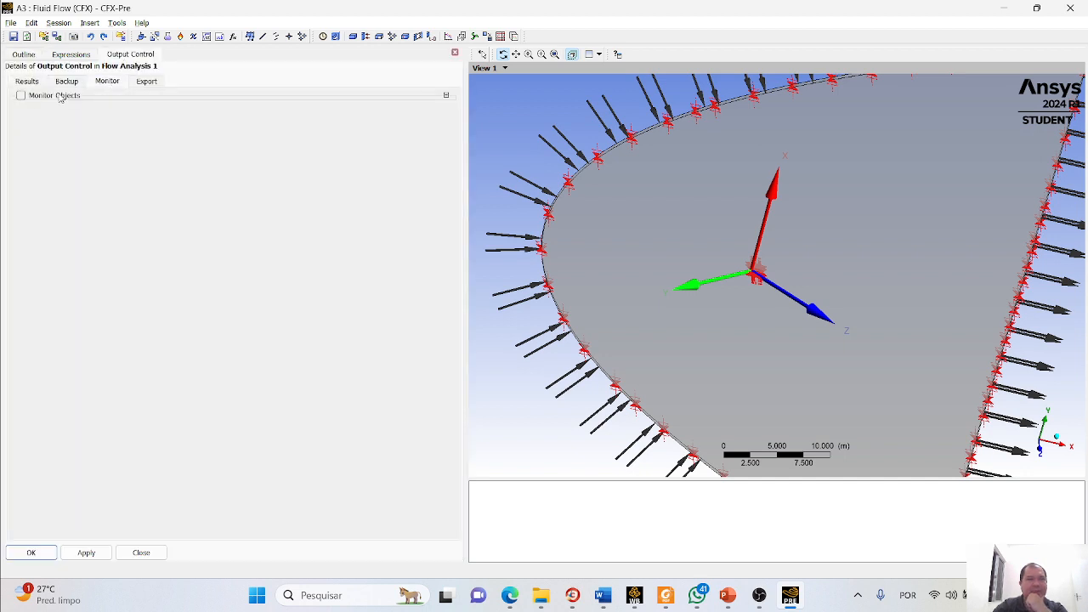
{"action": "left_click", "coordinate": [20, 95]}
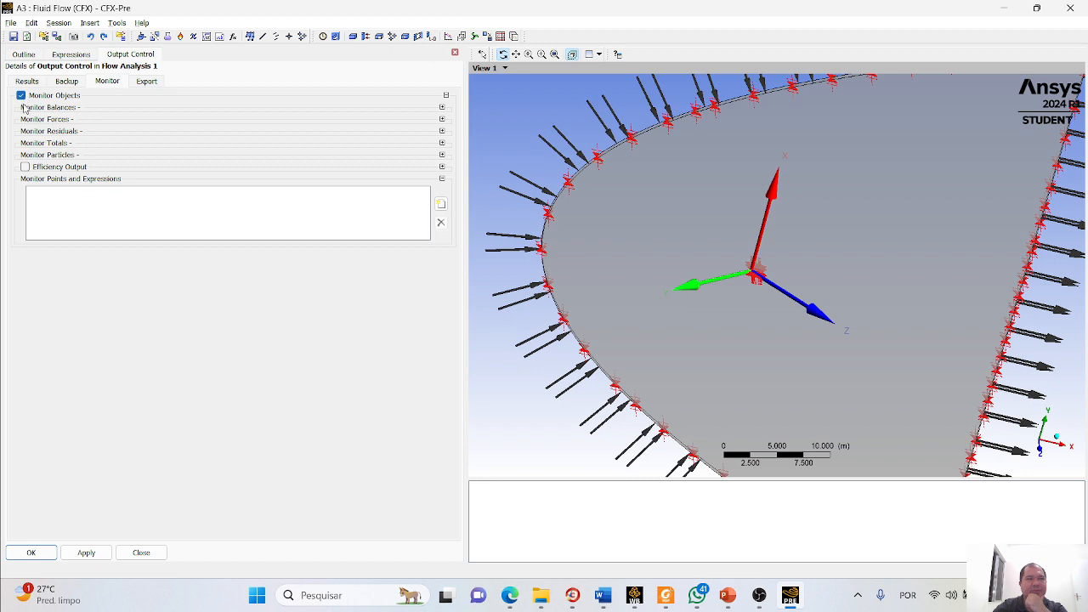
{"action": "left_click", "coordinate": [441, 205]}
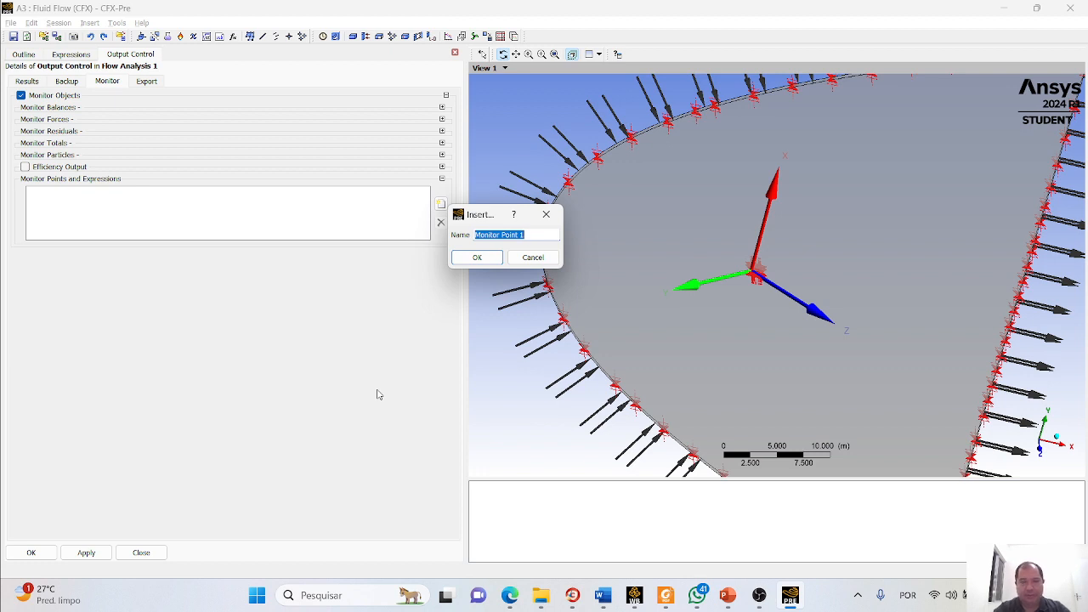
{"action": "type", "text": "coef"}
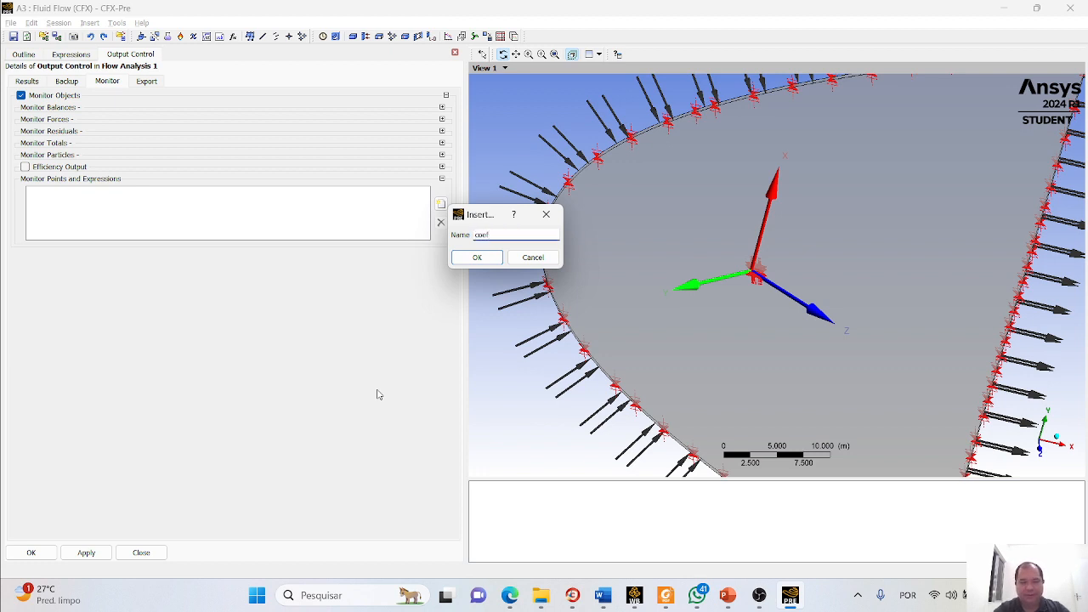
{"action": "type", "text": "CD"}
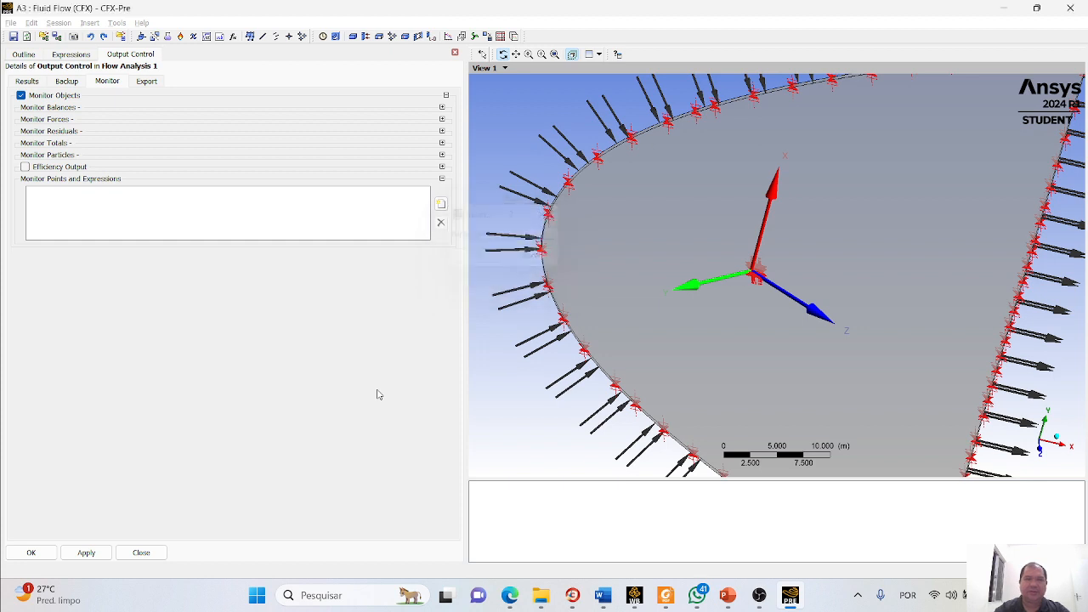
{"action": "key", "text": "Return"}
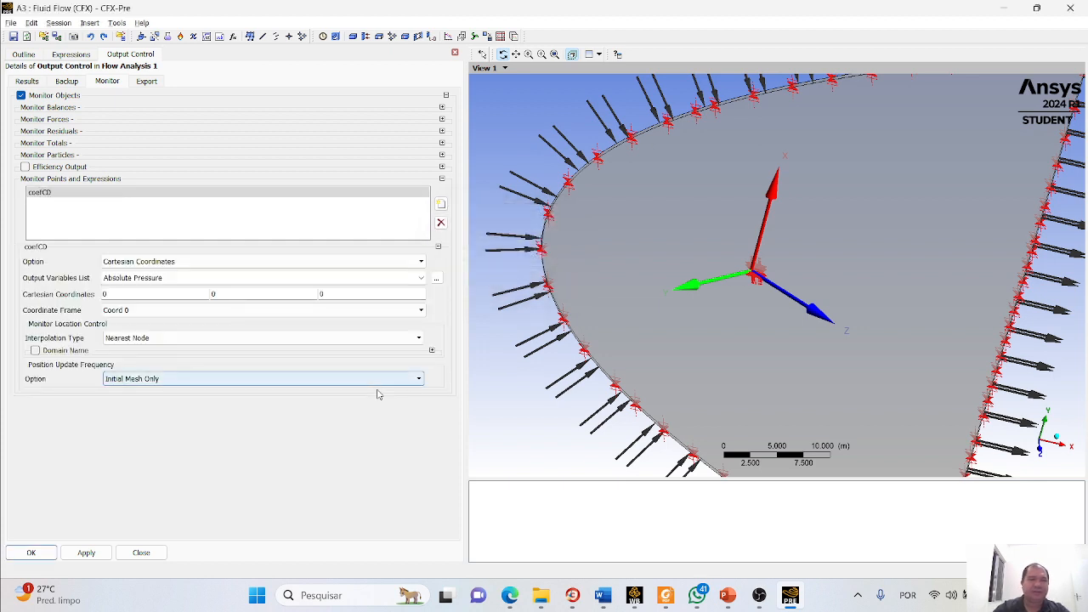
Set the coefCD monitor to the Expression option with the expression value CD and coordinate frame Coord 1
{"action": "left_click", "coordinate": [182, 260]}
{"action": "left_click", "coordinate": [131, 295]}
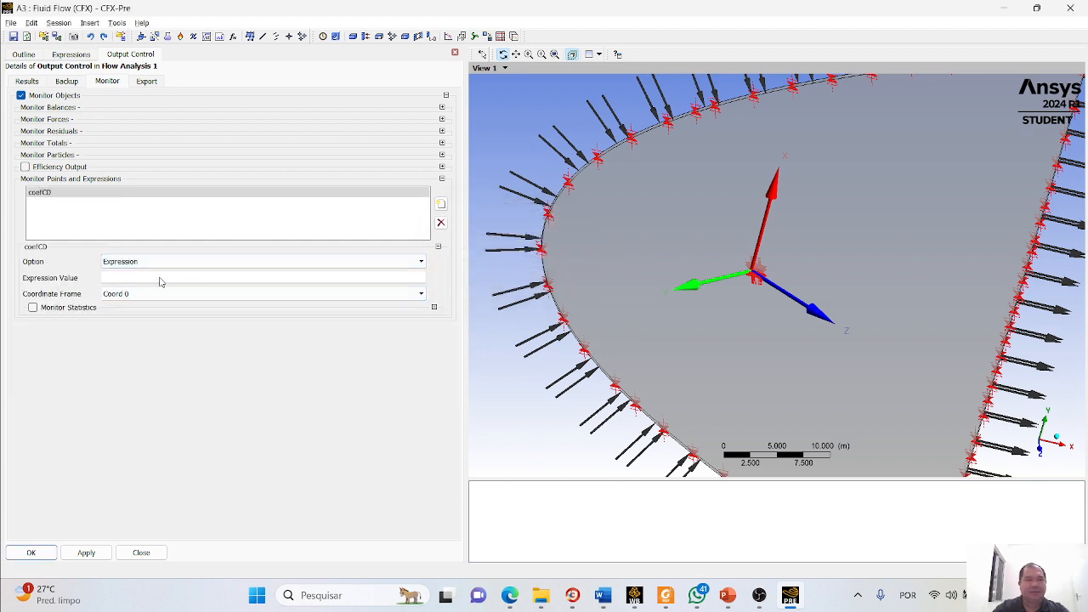
{"action": "right_click", "coordinate": [159, 279]}
{"action": "mouse_move", "coordinate": [204, 302]}
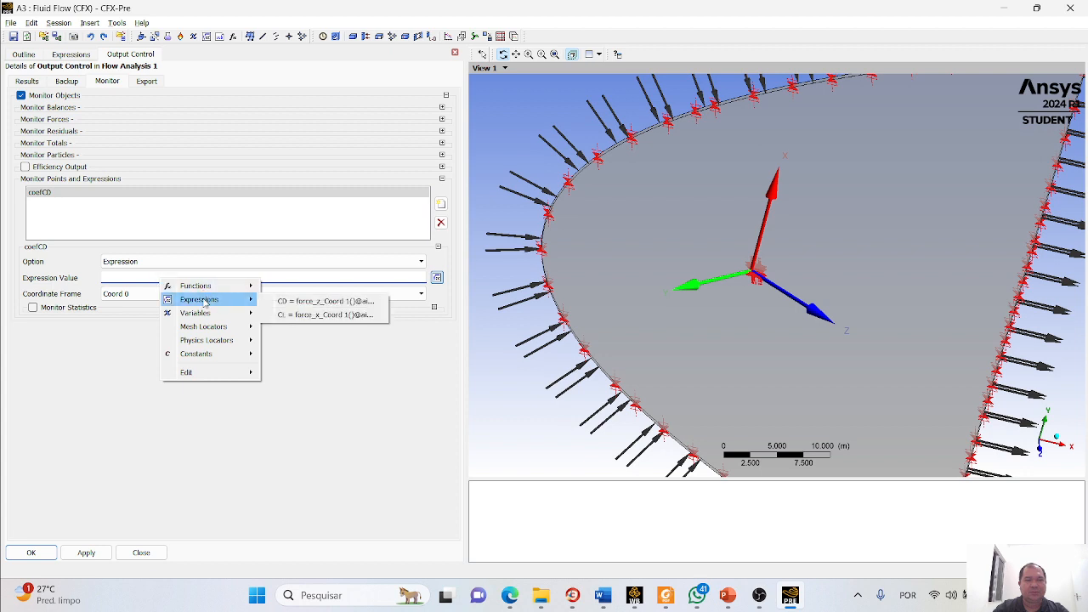
{"action": "left_click", "coordinate": [311, 302]}
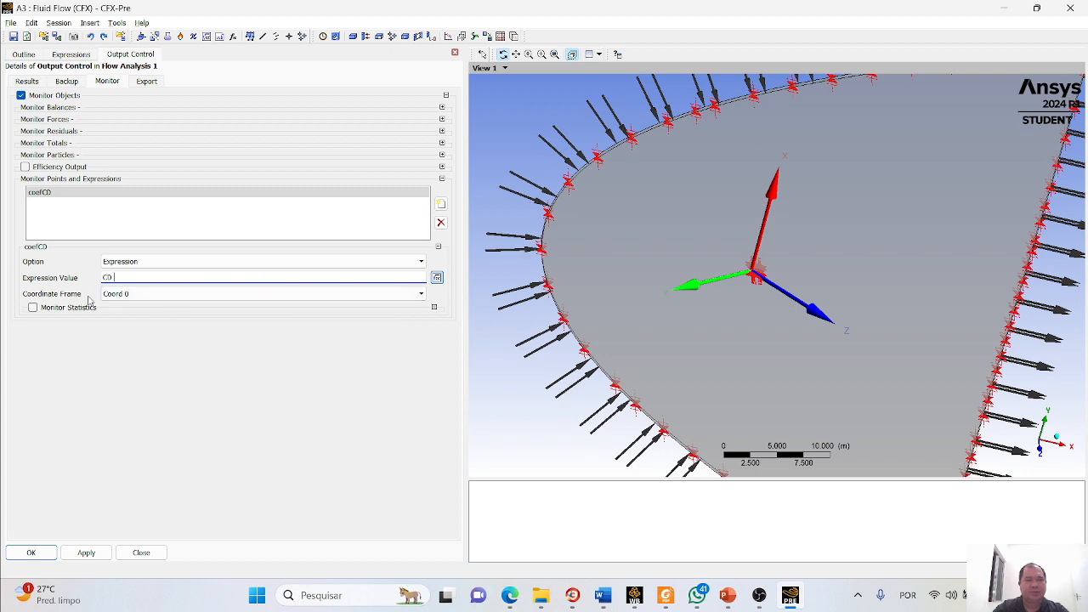
{"action": "left_click", "coordinate": [125, 295]}
{"action": "left_click", "coordinate": [125, 316]}
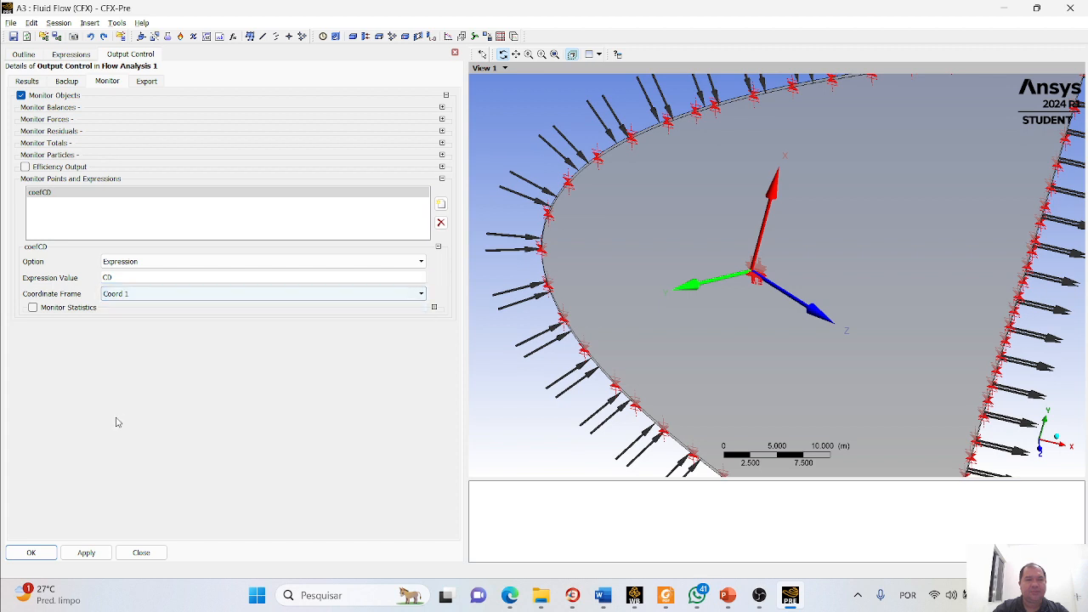
Add a second monitor object and begin its name with coef
{"action": "left_click", "coordinate": [440, 204]}
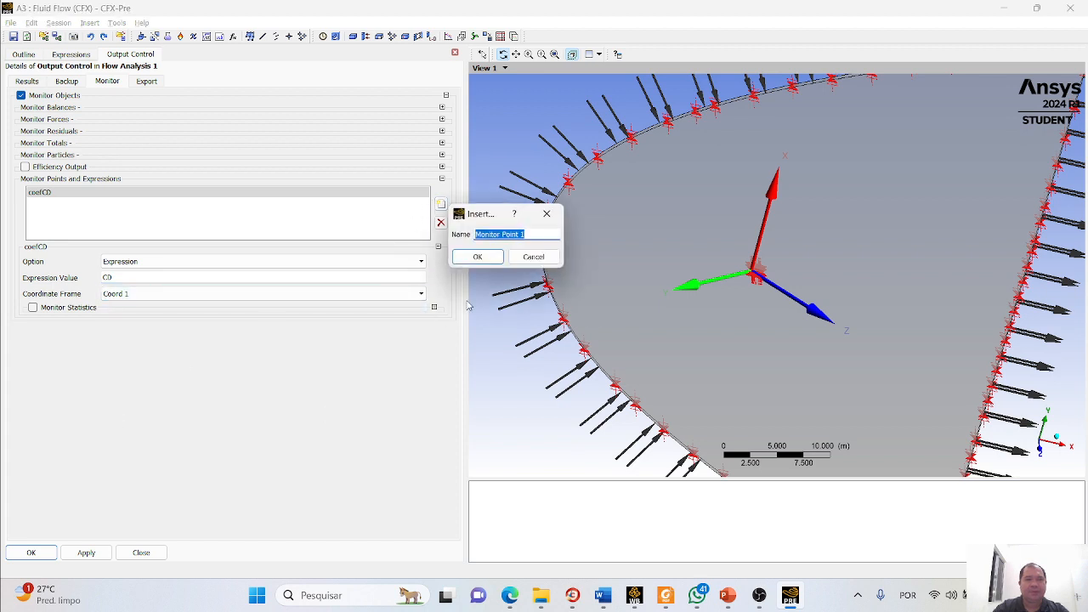
{"action": "type", "text": "coef"}
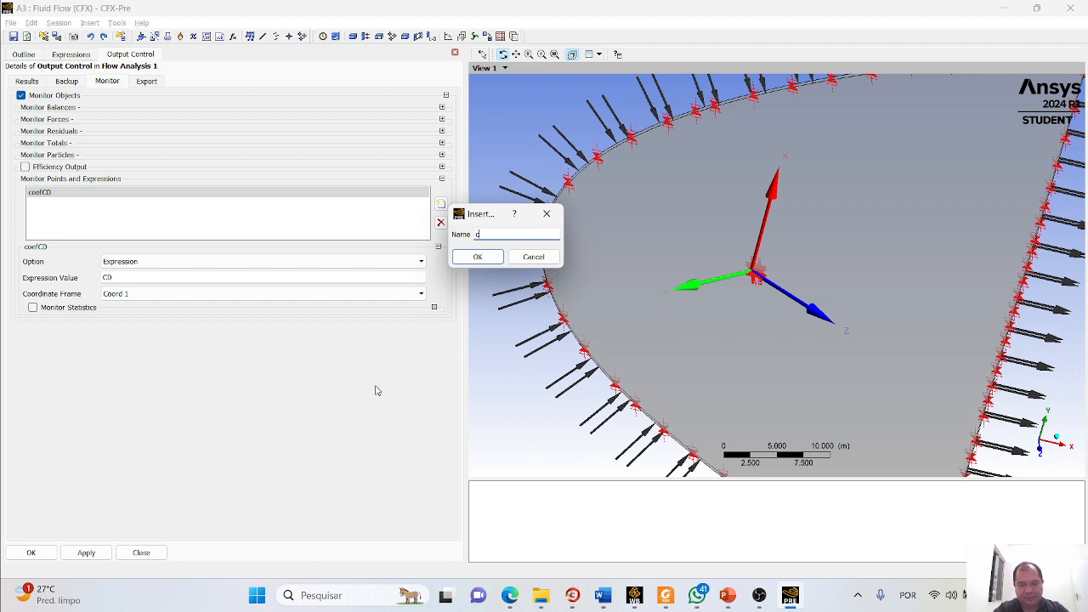